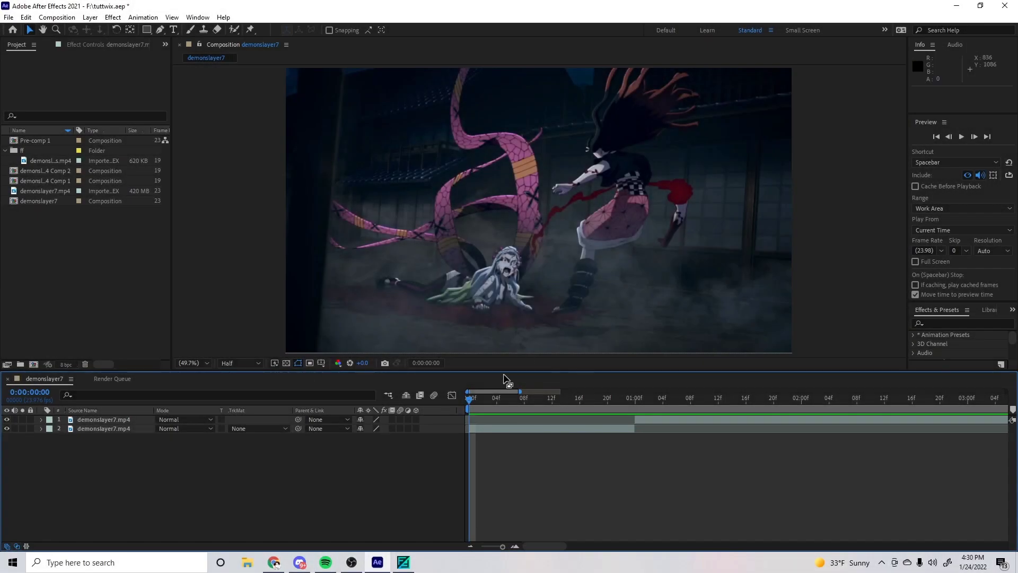
# Step: Preview the demonslayer7 composition from the start and scrub through its first frames, returning to 0:00:00:00
pyautogui.moveTo(504, 399)
pyautogui.mouseDown()
pyautogui.moveTo(574, 401)
pyautogui.moveTo(424, 410)
pyautogui.moveTo(538, 403)
pyautogui.moveTo(504, 403)
pyautogui.mouseUp()
pyautogui.press('Home')
pyautogui.press('space')
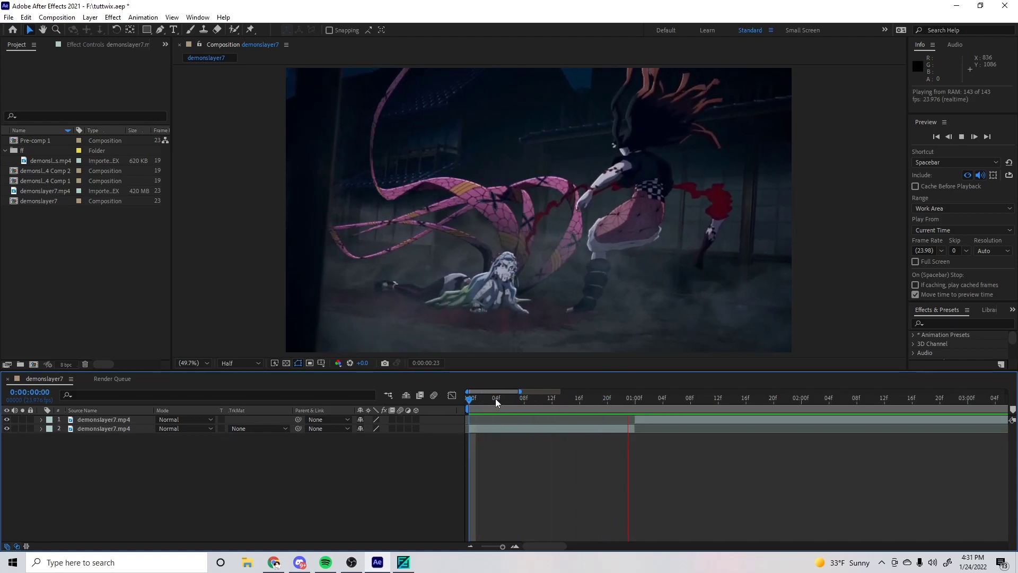
pyautogui.moveTo(548, 547); pyautogui.dragTo(512, 536)
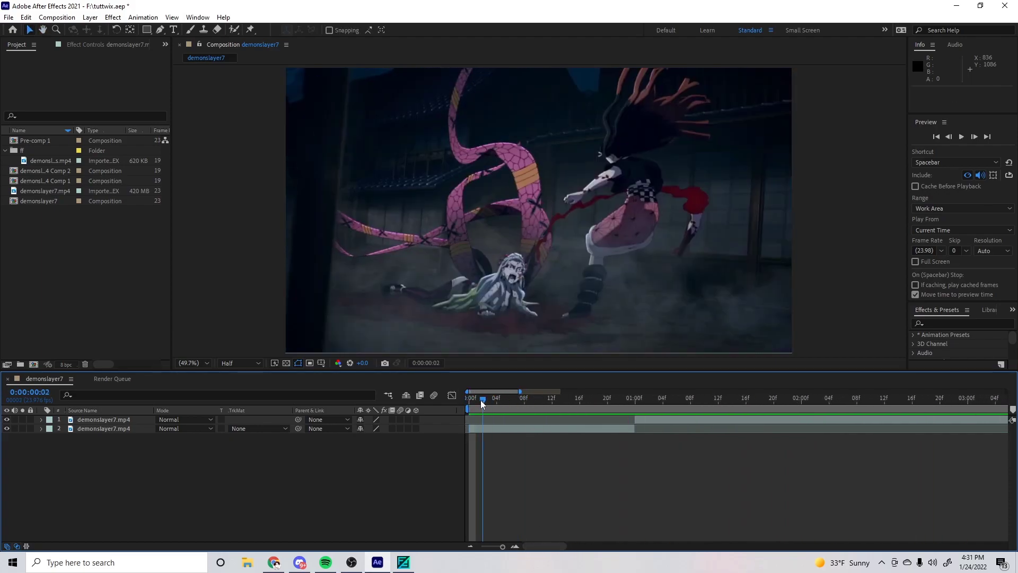
pyautogui.click(475, 407)
pyautogui.moveTo(473, 408)
pyautogui.mouseDown()
pyautogui.moveTo(457, 409)
pyautogui.moveTo(547, 411)
pyautogui.moveTo(488, 418)
pyautogui.mouseUp()
pyautogui.press('Home')
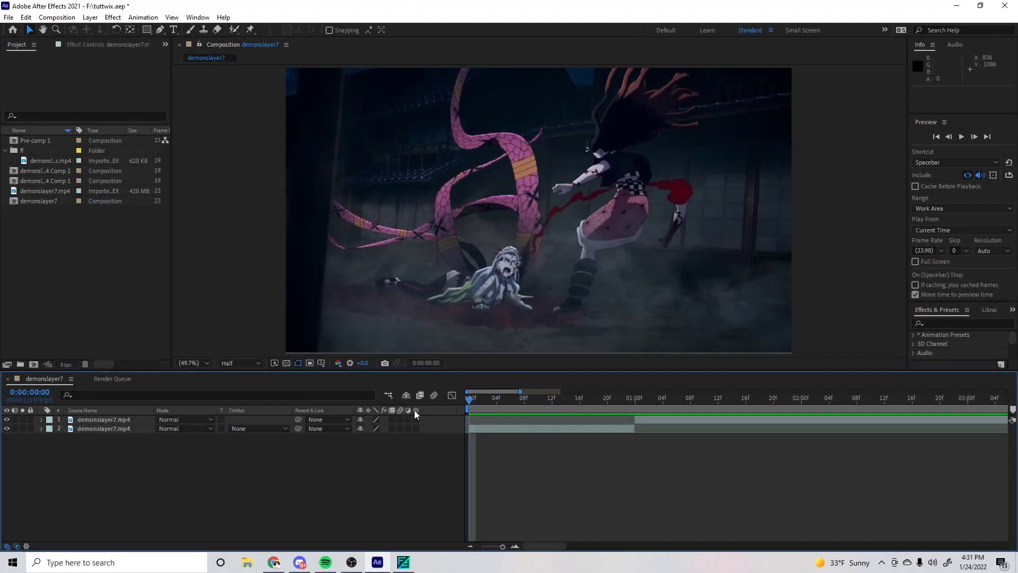
# Step: Shift the upper demonslayer7.mp4 clip along the timeline to start at about 0:00:01:13, leaving a gap behind the lower clip
pyautogui.click(515, 428)
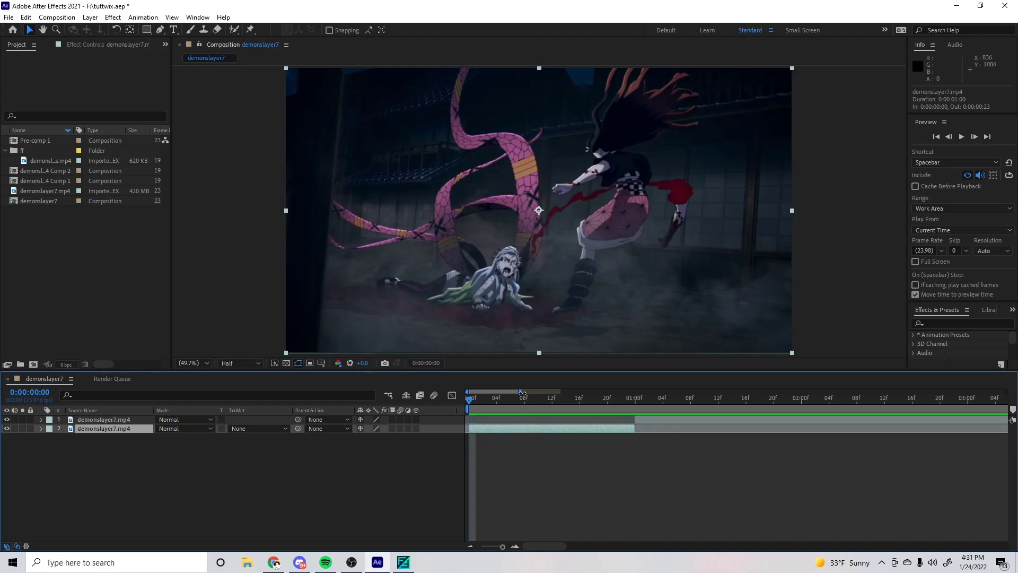
pyautogui.moveTo(522, 391); pyautogui.dragTo(497, 391)
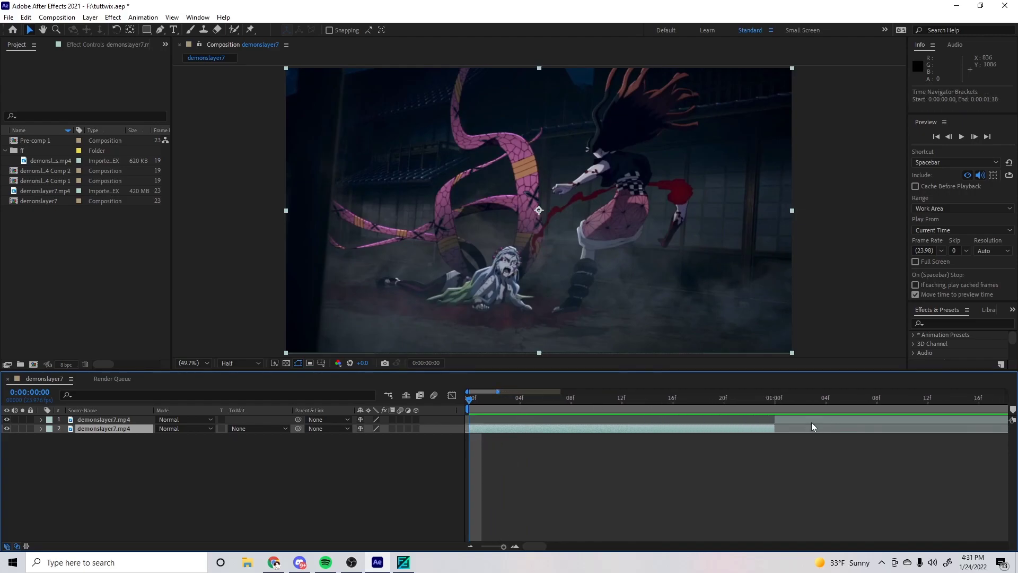
pyautogui.moveTo(811, 422); pyautogui.dragTo(977, 414)
# Step: Step frame by frame through the start of the lower clip to examine where the drawing changes and where frames repeat
pyautogui.moveTo(482, 398); pyautogui.dragTo(416, 406)
pyautogui.click(500, 428)
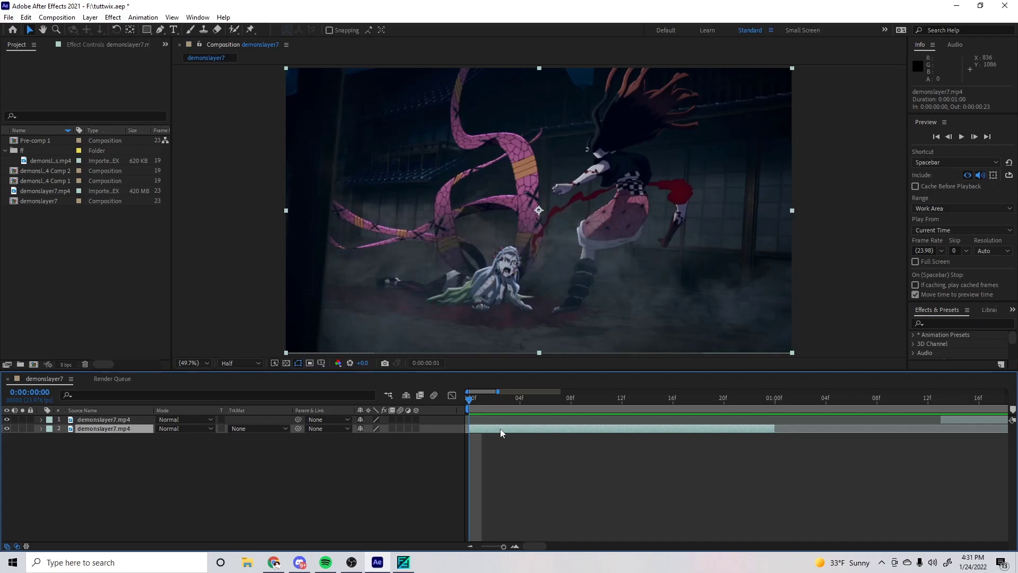
pyautogui.hotkey('ctrl', 'Right')
pyautogui.hotkey('ctrl', 'Right')
pyautogui.hotkey('ctrl', 'Right')
pyautogui.hotkey('ctrl', 'Right')
pyautogui.hotkey('ctrl', 'Right')
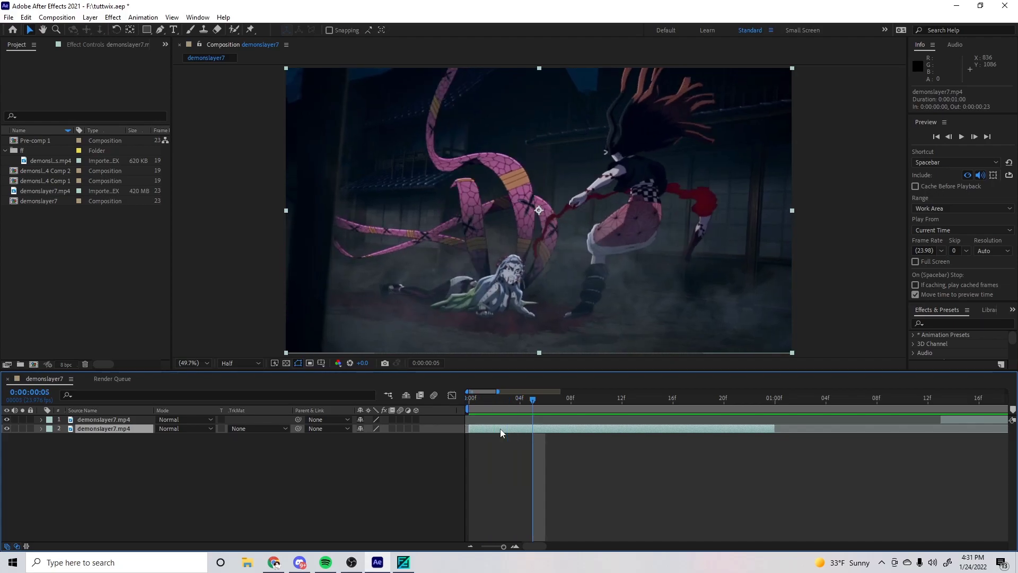
pyautogui.hotkey('ctrl', 'Left')
pyautogui.hotkey('ctrl', 'Left')
pyautogui.hotkey('ctrl', 'Left')
pyautogui.hotkey('ctrl', 'Left')
pyautogui.hotkey('ctrl', 'Left')
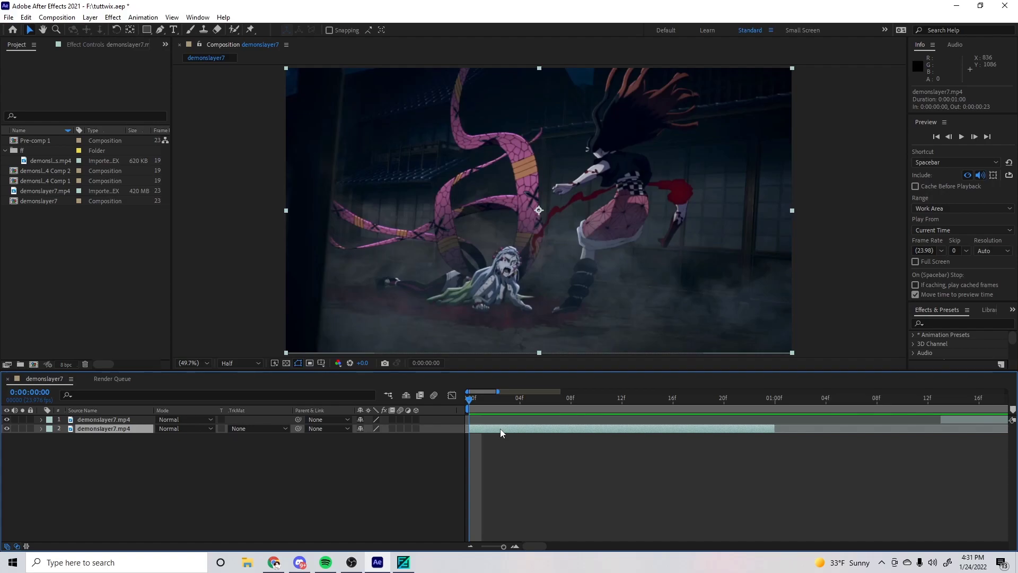
pyautogui.hotkey('ctrl', 'Right')
pyautogui.hotkey('ctrl', 'Left')
pyautogui.hotkey('ctrl', 'Right')
pyautogui.hotkey('ctrl', 'Right')
# Step: Cut the first frame off the lower clip and have the clip start at 0:00:00:00
pyautogui.hotkey('ctrl', 'Left')
pyautogui.hotkey('ctrl', 'Left')
pyautogui.hotkey('ctrl', 'Right')
pyautogui.moveTo(470, 431); pyautogui.dragTo(474, 401)
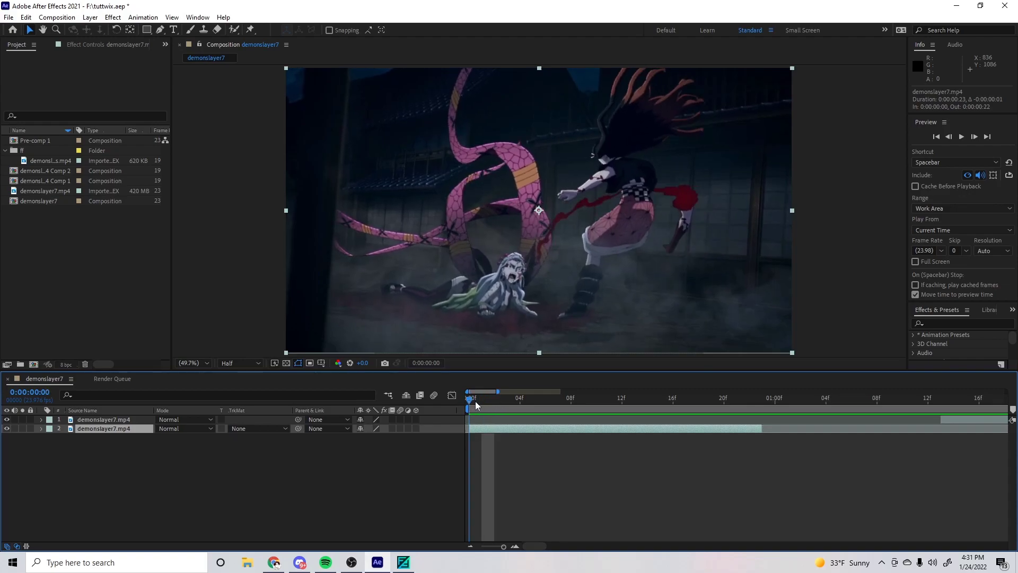
# Step: Split the lower clip at frames 1, 3 and 5, where each new drawing begins
pyautogui.click(485, 427)
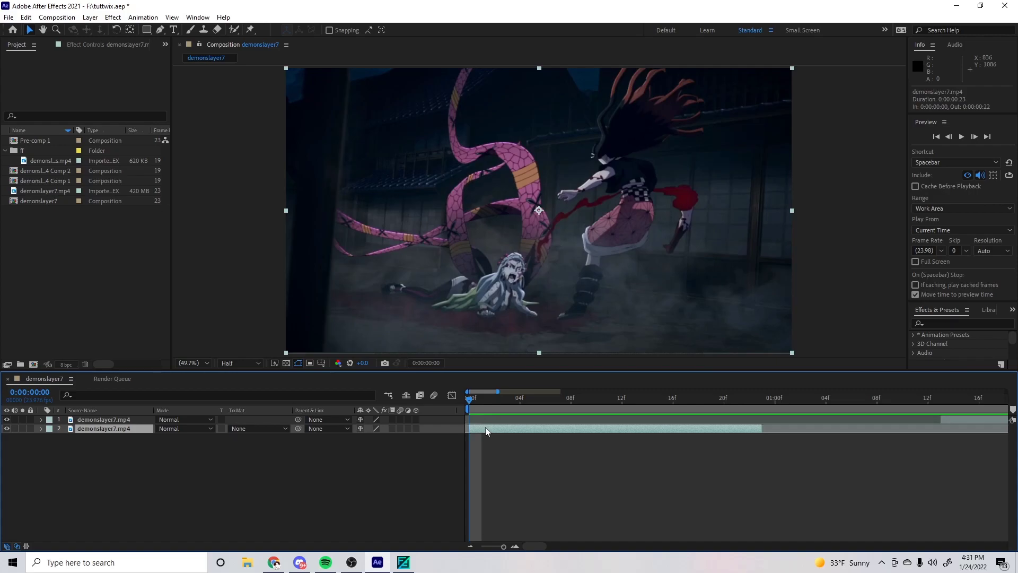
pyautogui.press('pagedown')
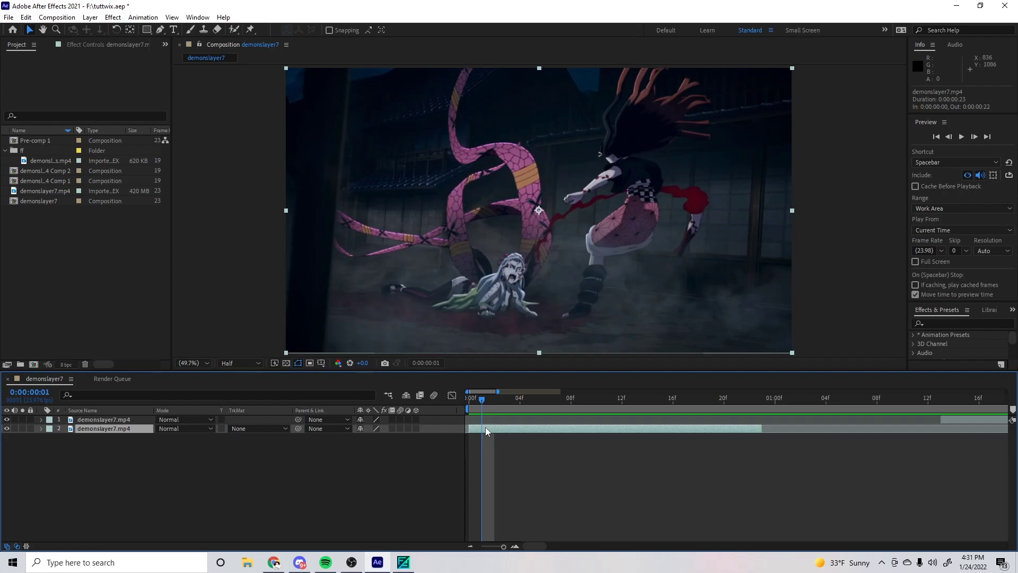
pyautogui.hotkey('ctrl', 'shift', 'd')
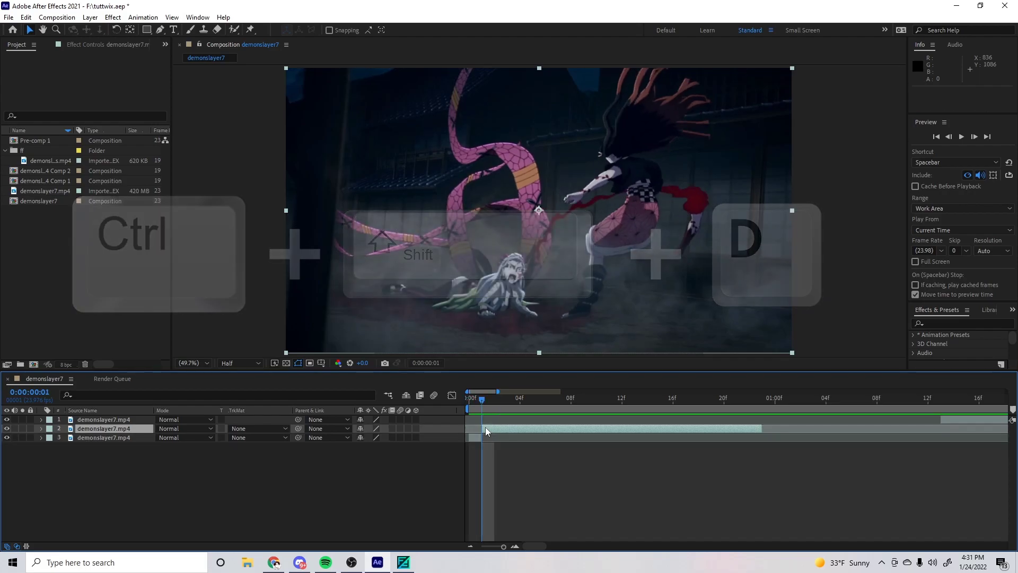
pyautogui.press('pagedown')
pyautogui.press('pagedown')
pyautogui.hotkey('ctrl', 'shift', 'd')
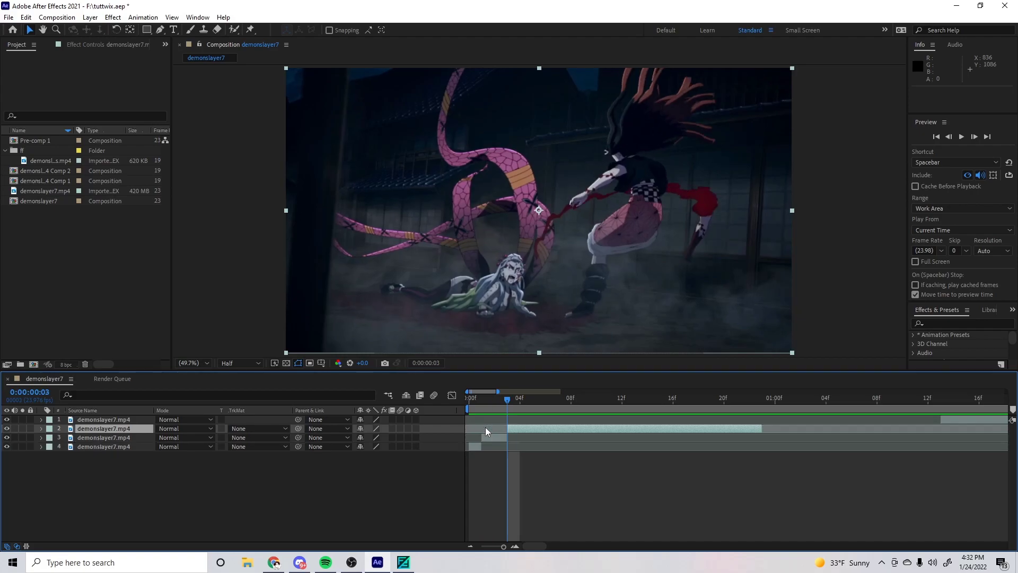
# Step: Split the remaining part of the lower clip at frames 7, 9 and 11
pyautogui.press('pagedown')
pyautogui.press('pagedown')
pyautogui.hotkey('ctrl', 'shift', 'd')
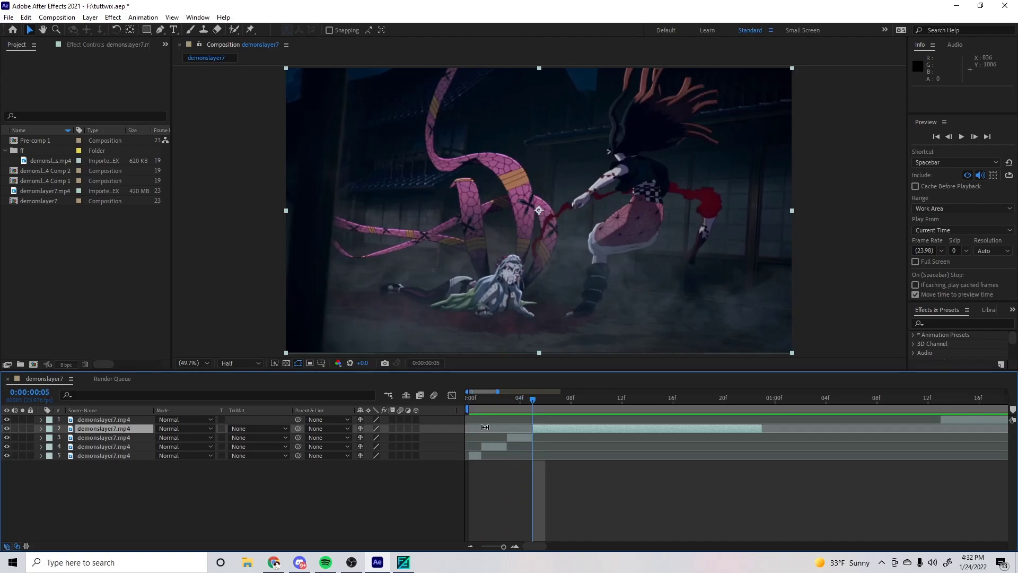
pyautogui.press('pagedown')
pyautogui.press('pagedown')
pyautogui.hotkey('ctrl', 'shift', 'd')
# Step: Continue the two-frame cuts by splitting the remaining clip at frames 13, 15 and 17
pyautogui.press('pagedown')
pyautogui.press('pagedown')
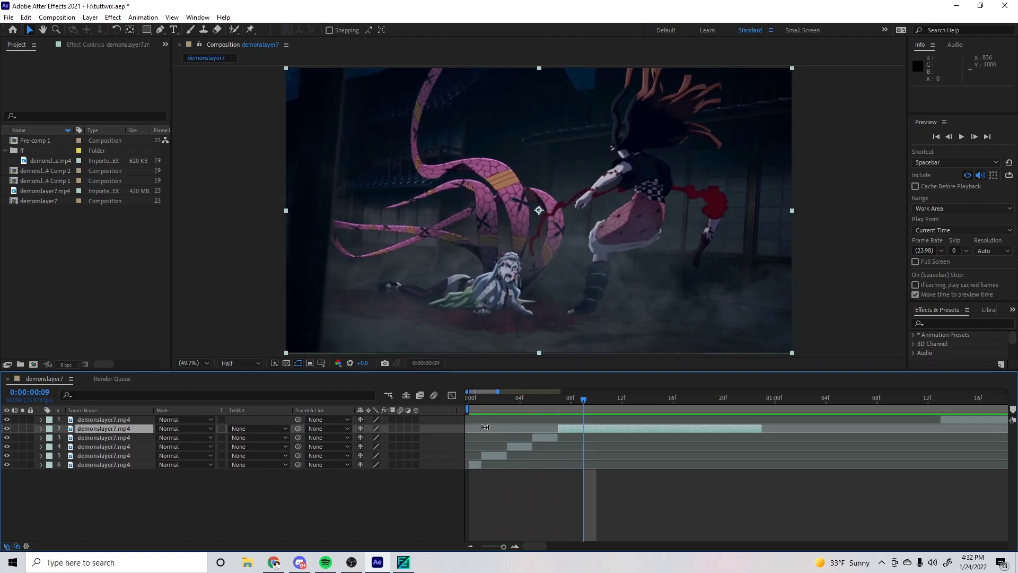
pyautogui.hotkey('ctrl', 'shift', 'd')
pyautogui.press('pagedown')
pyautogui.press('pagedown')
pyautogui.hotkey('ctrl', 'shift', 'd')
pyautogui.press('pagedown')
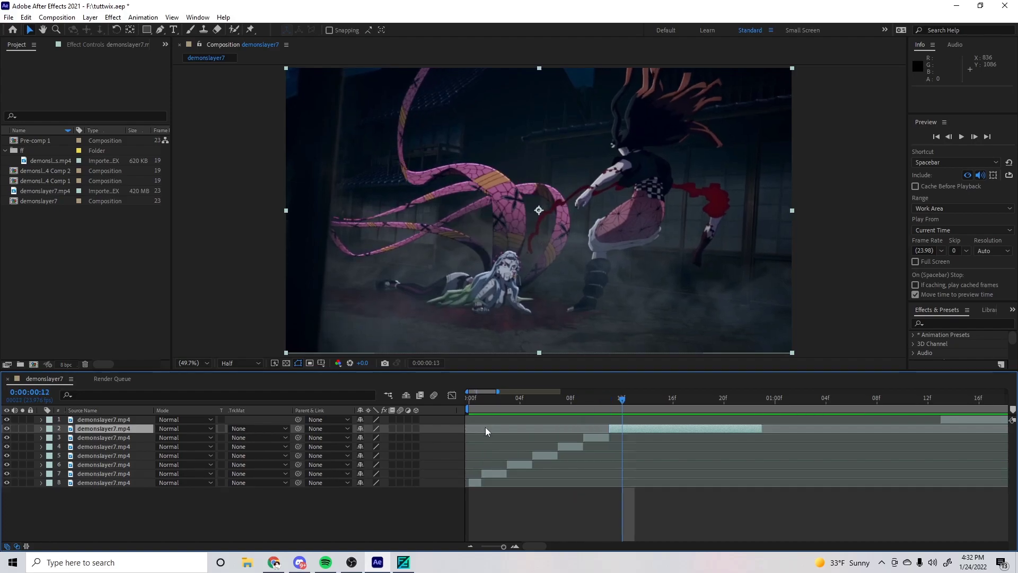
pyautogui.press('pagedown')
pyautogui.hotkey('ctrl', 'shift', 'd')
pyautogui.press('pagedown')
pyautogui.press('pagedown')
pyautogui.hotkey('ctrl', 'shift', 'd')
pyautogui.press('pagedown')
pyautogui.press('pagedown')
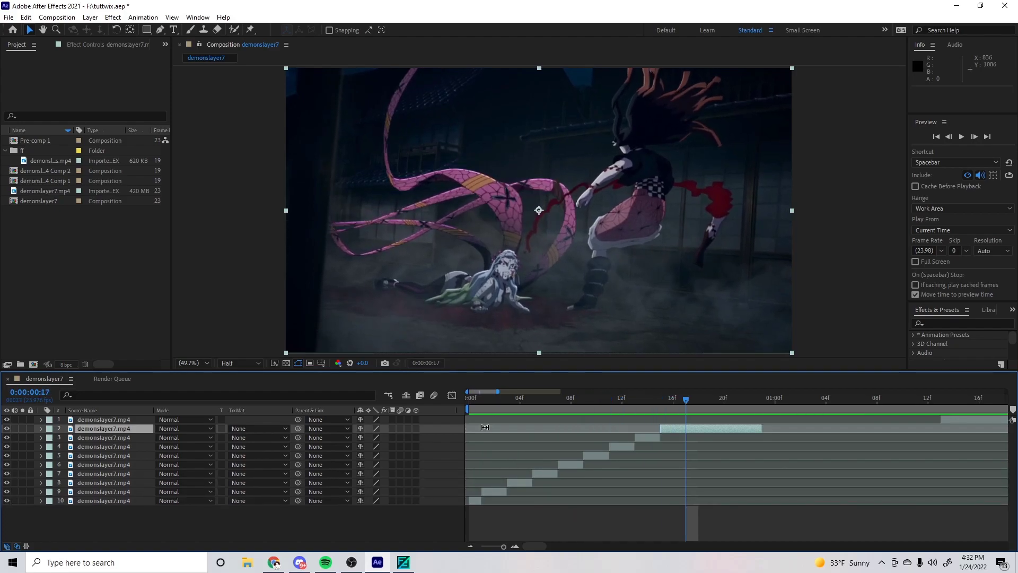
pyautogui.hotkey('ctrl', 'shift', 'd')
# Step: Split the remaining clip segment at frame 19
pyautogui.press('pagedown')
pyautogui.press('pagedown')
pyautogui.hotkey('ctrl', 'shift', 'd')
# Step: Step through the frames of the last segment and the ones before it to check for repeated drawings
pyautogui.press('pagedown')
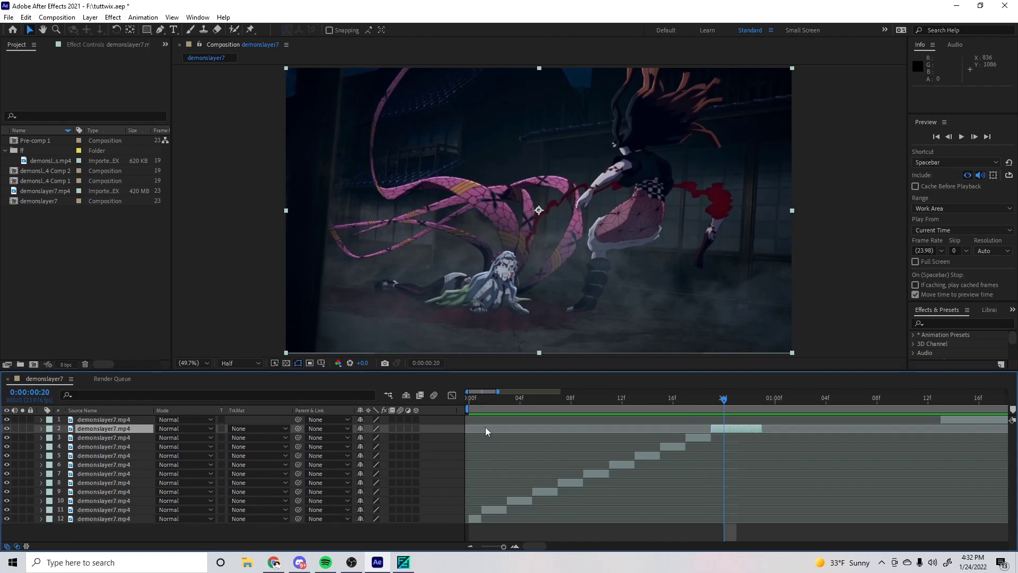
pyautogui.hotkey('ctrl', 'z')
pyautogui.press('pageup')
pyautogui.press('pageup')
pyautogui.press('pagedown')
pyautogui.press('pagedown')
pyautogui.hotkey('ctrl', 'shift', 'd')
pyautogui.press('pagedown')
pyautogui.press('pagedown')
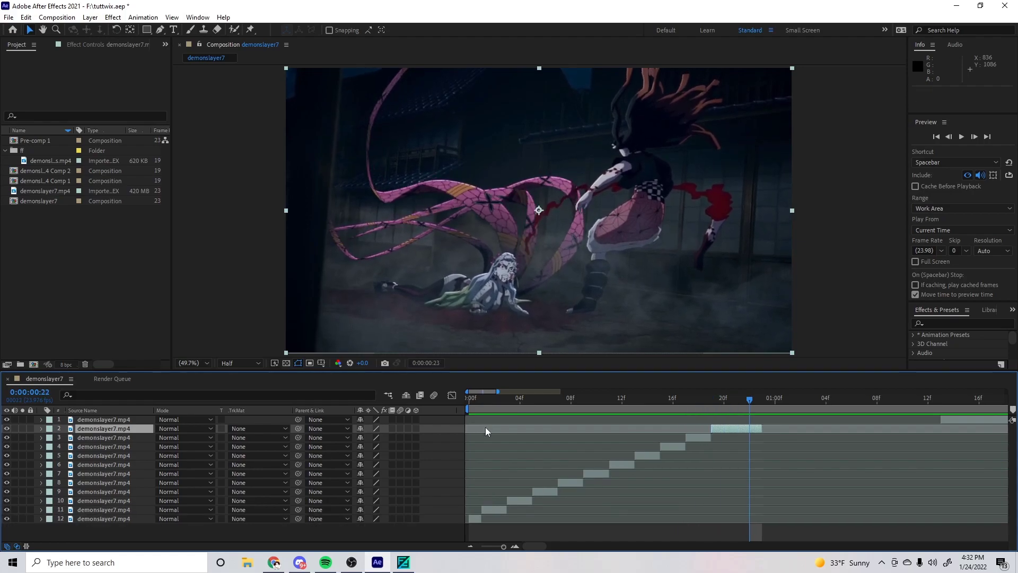
pyautogui.press('pagedown')
pyautogui.press('pagedown')
pyautogui.press('pageup')
pyautogui.press('pageup')
pyautogui.press('pageup')
pyautogui.press('pageup')
pyautogui.press('pageup')
pyautogui.press('pageup')
pyautogui.press('pagedown')
pyautogui.press('pagedown')
pyautogui.press('pagedown')
pyautogui.press('pagedown')
pyautogui.press('pageup')
pyautogui.press('pageup')
pyautogui.press('pageup')
pyautogui.press('pageup')
pyautogui.press('pageup')
pyautogui.press('pageup')
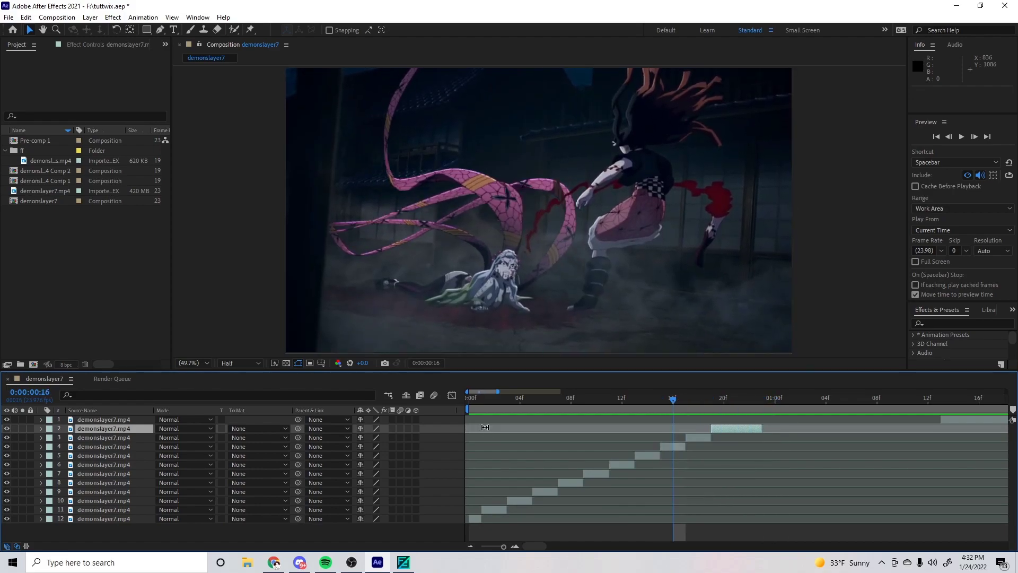
# Step: Compare neighbouring frames around frames 14 to 19 to check that each cut falls where the drawing changes
pyautogui.press('pageup')
pyautogui.press('pageup')
pyautogui.press('pagedown')
pyautogui.press('pagedown')
pyautogui.press('pagedown')
pyautogui.press('pageup')
pyautogui.press('pageup')
pyautogui.press('pagedown')
pyautogui.press('pagedown')
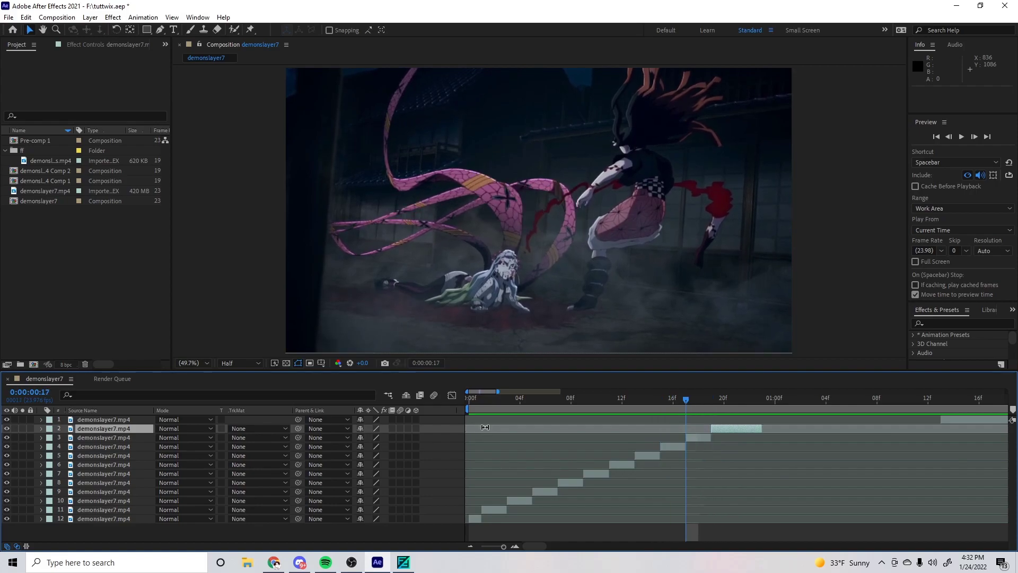
pyautogui.press('pageup')
pyautogui.press('pageup')
pyautogui.press('pageup')
pyautogui.press('pagedown')
pyautogui.press('pagedown')
pyautogui.press('pagedown')
pyautogui.press('pagedown')
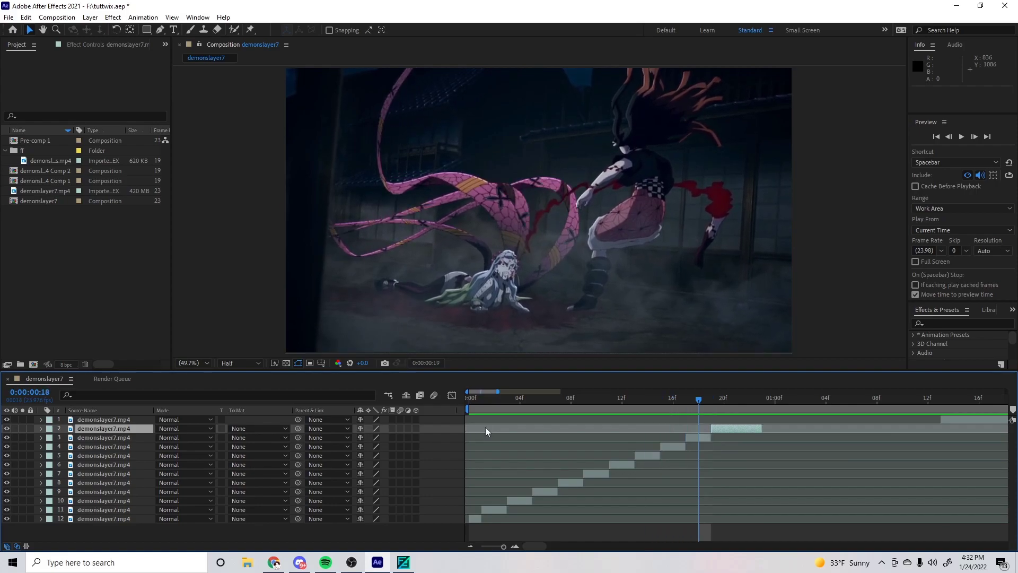
pyautogui.press('pageup')
pyautogui.press('pageup')
pyautogui.press('pageup')
pyautogui.press('pageup')
pyautogui.press('pagedown')
pyautogui.press('pagedown')
pyautogui.press('pagedown')
pyautogui.press('pagedown')
pyautogui.press('pagedown')
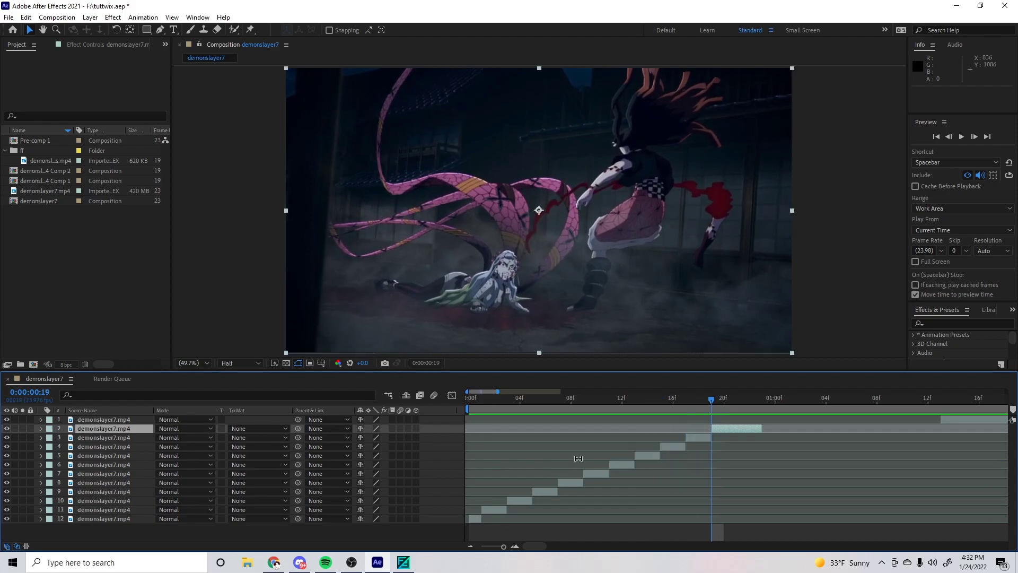
# Step: Select all the split segments, layers 2 to 12, and trim their ends so each lasts a single frame
pyautogui.click(548, 513)
pyautogui.click(474, 518)
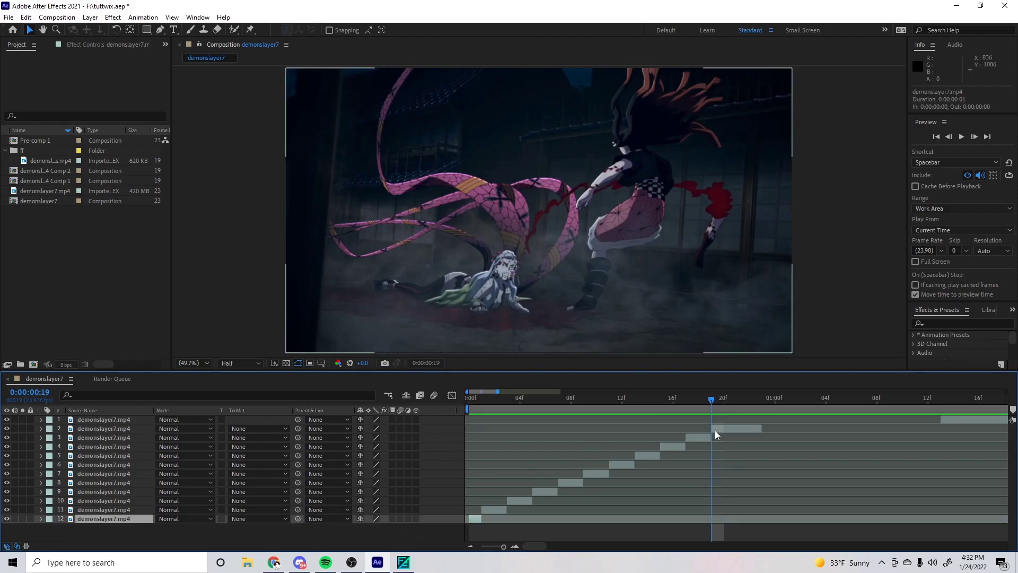
pyautogui.keyDown('shift'); pyautogui.click(714, 429); pyautogui.keyUp('shift')
pyautogui.click(472, 527)
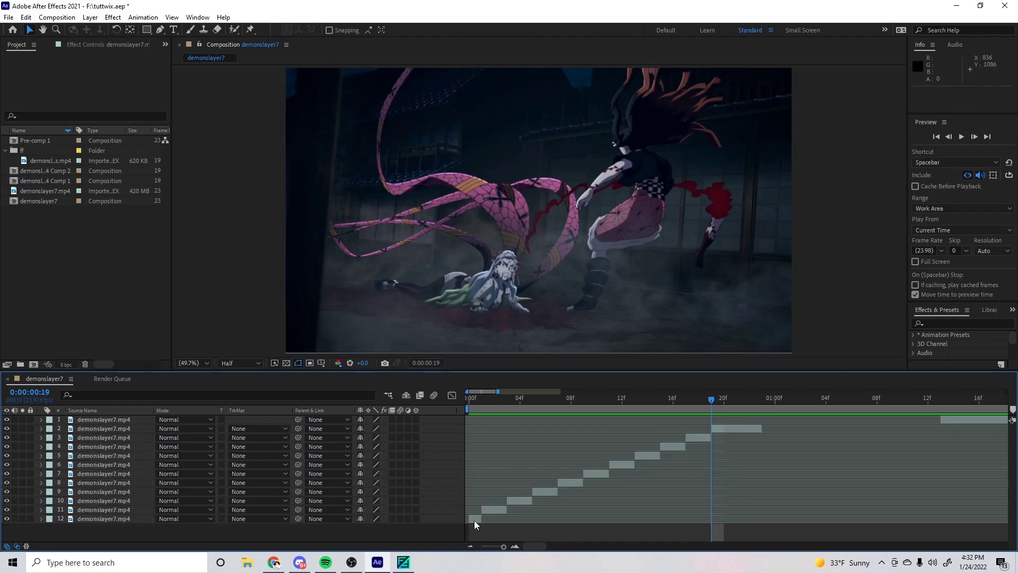
pyautogui.click(474, 519)
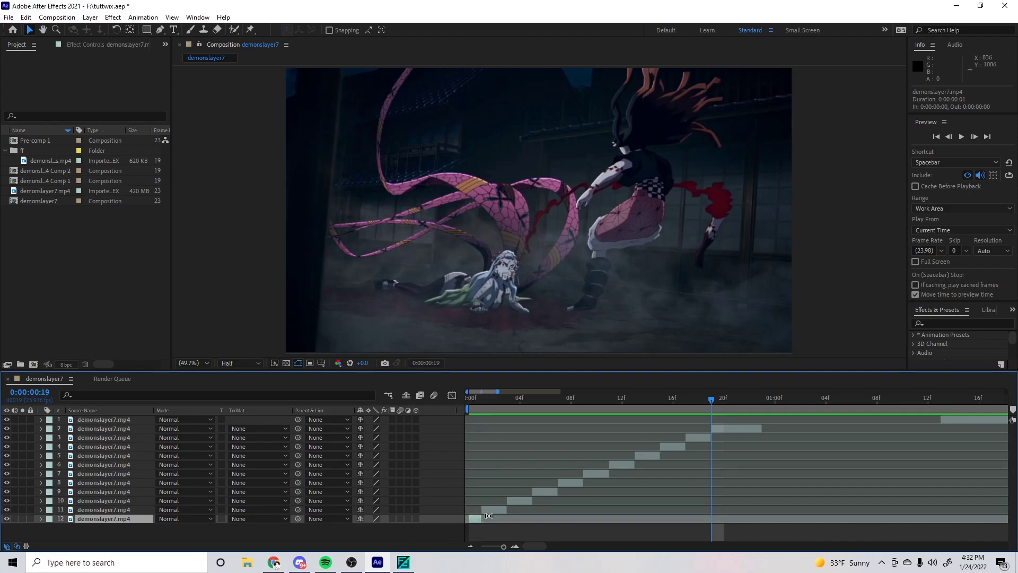
pyautogui.keyDown('shift'); pyautogui.click(736, 431); pyautogui.keyUp('shift')
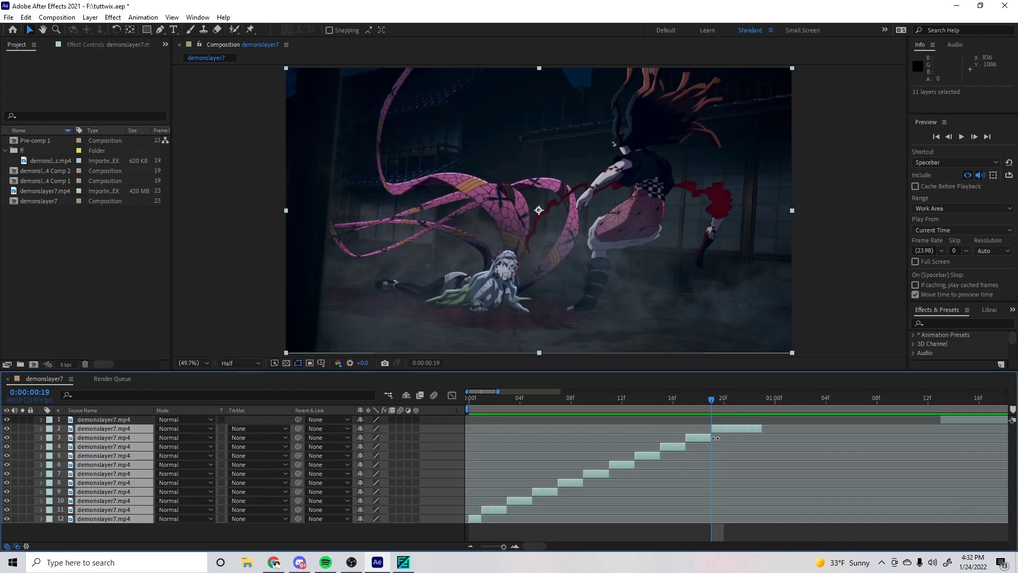
pyautogui.moveTo(709, 437); pyautogui.dragTo(711, 437)
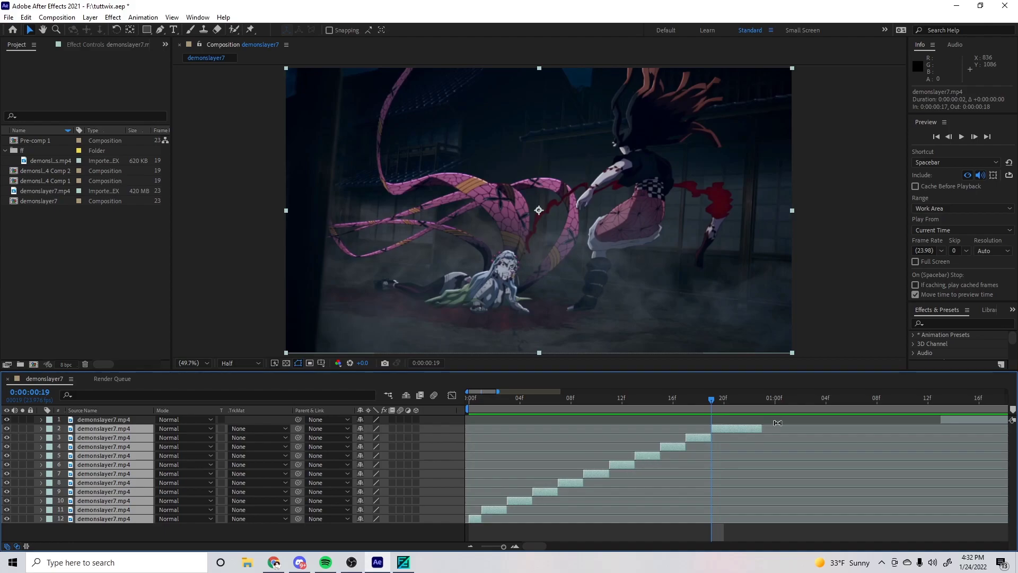
pyautogui.moveTo(764, 430); pyautogui.dragTo(724, 431)
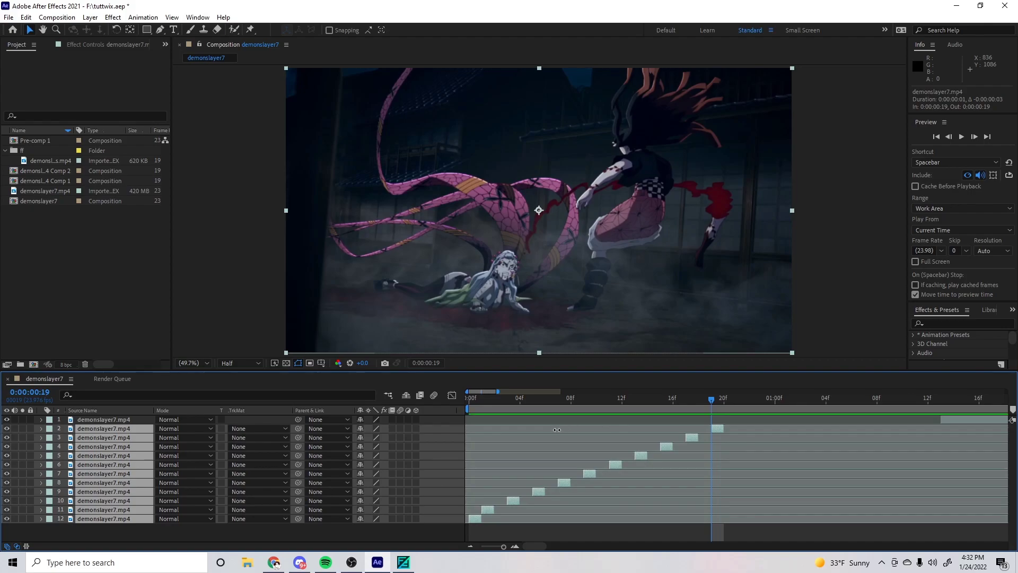
# Step: Arrange the selected one-frame layers back to back with Sequence Layers, without overlap
pyautogui.rightClick(642, 454)
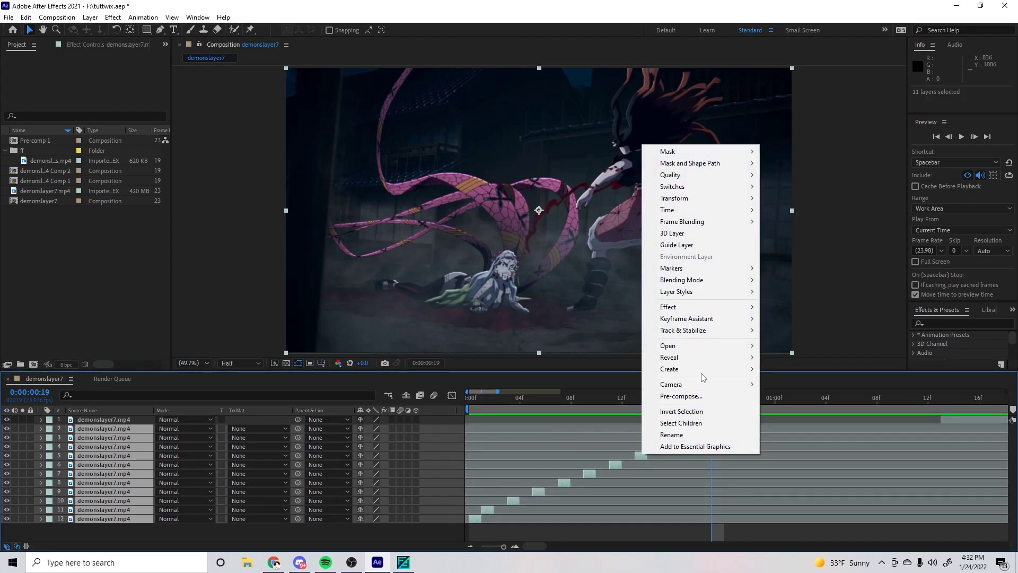
pyautogui.moveTo(719, 318)
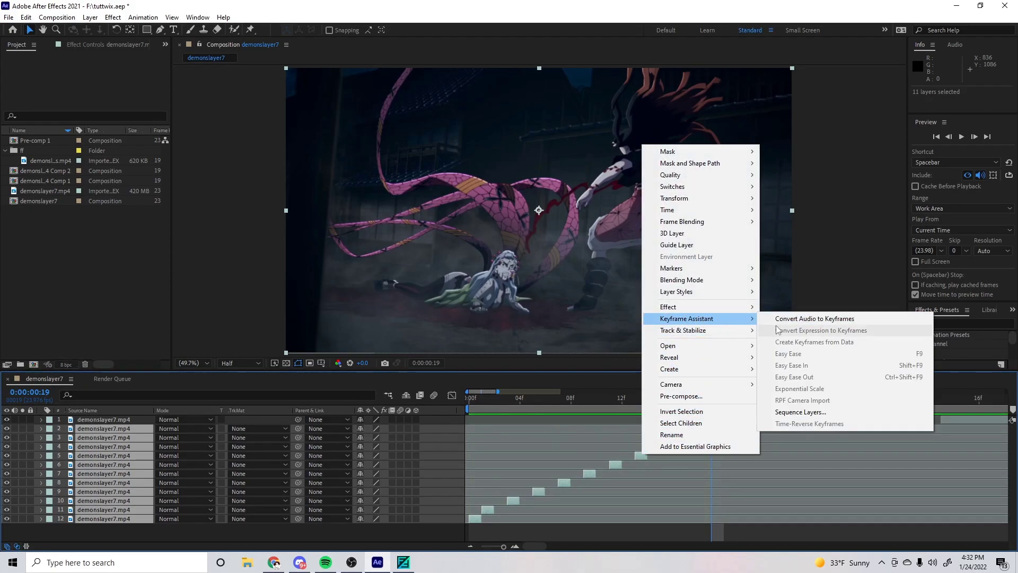
pyautogui.click(796, 412)
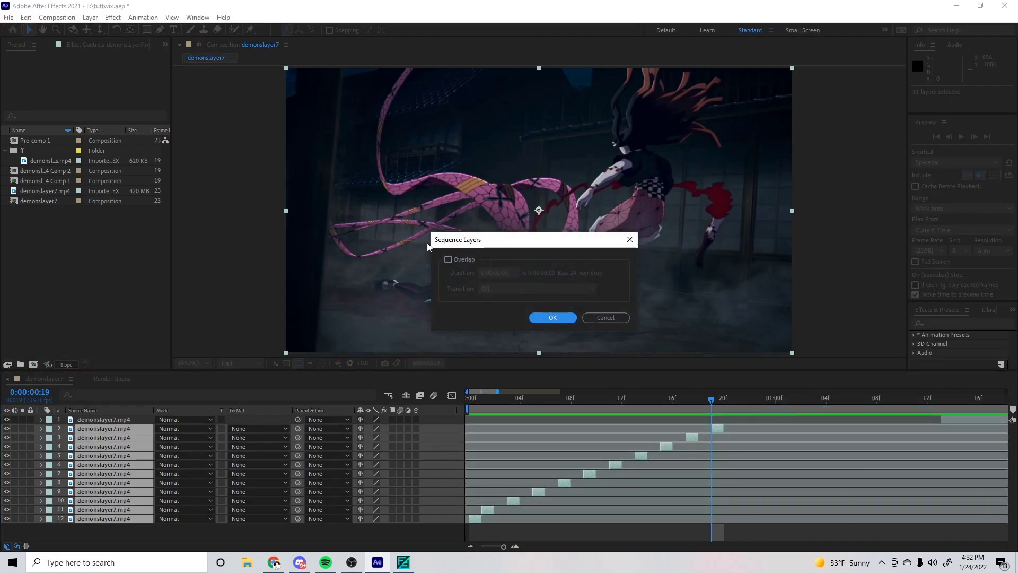
pyautogui.moveTo(465, 240); pyautogui.dragTo(492, 239)
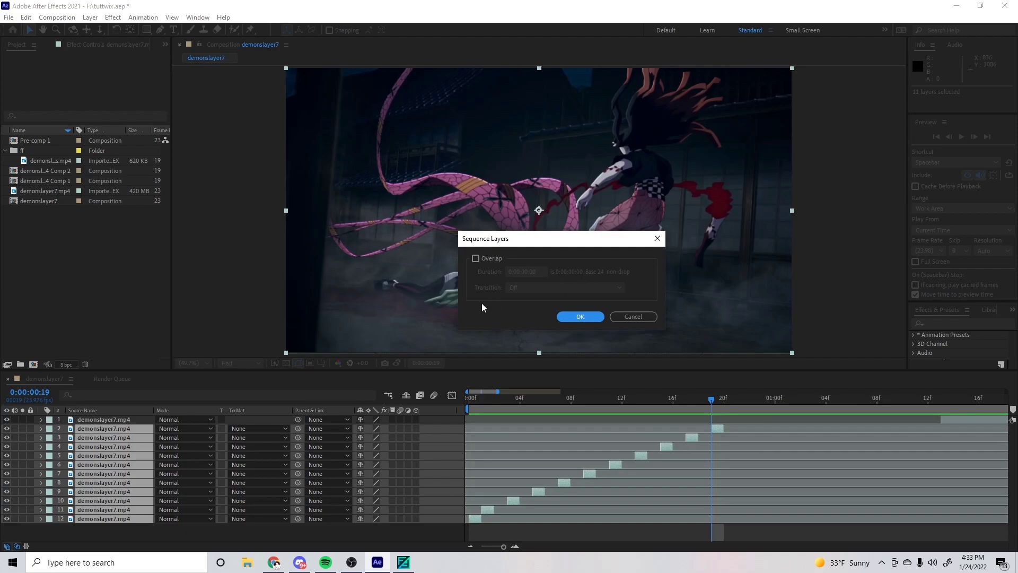
pyautogui.click(580, 317)
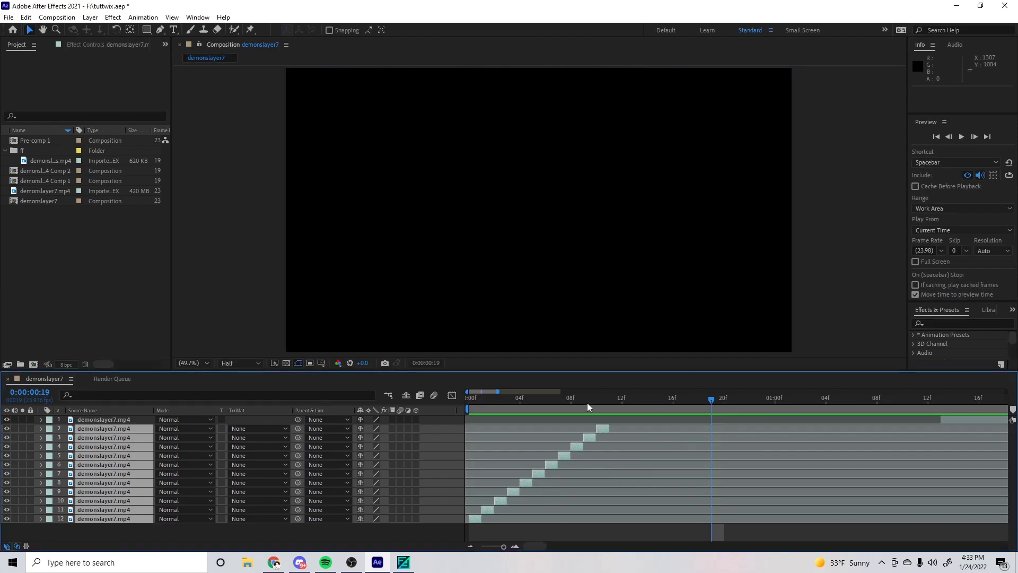
# Step: Pre-compose the sequenced one-frame layers and play the result from 0:00:00:00
pyautogui.moveTo(588, 402); pyautogui.dragTo(469, 401)
pyautogui.rightClick(531, 480)
pyautogui.click(571, 423)
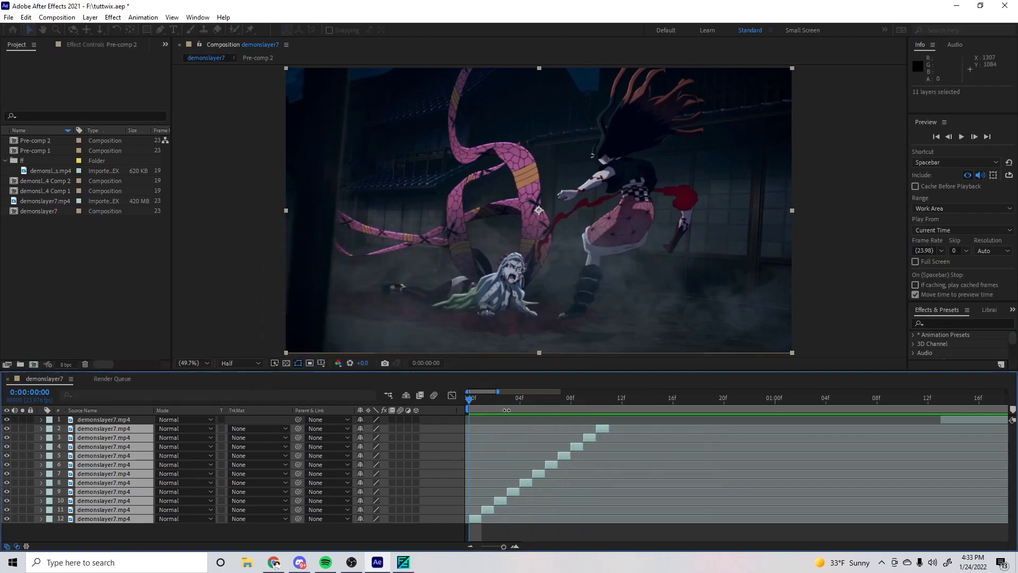
pyautogui.click(394, 377)
pyautogui.click(524, 457)
pyautogui.press('space')
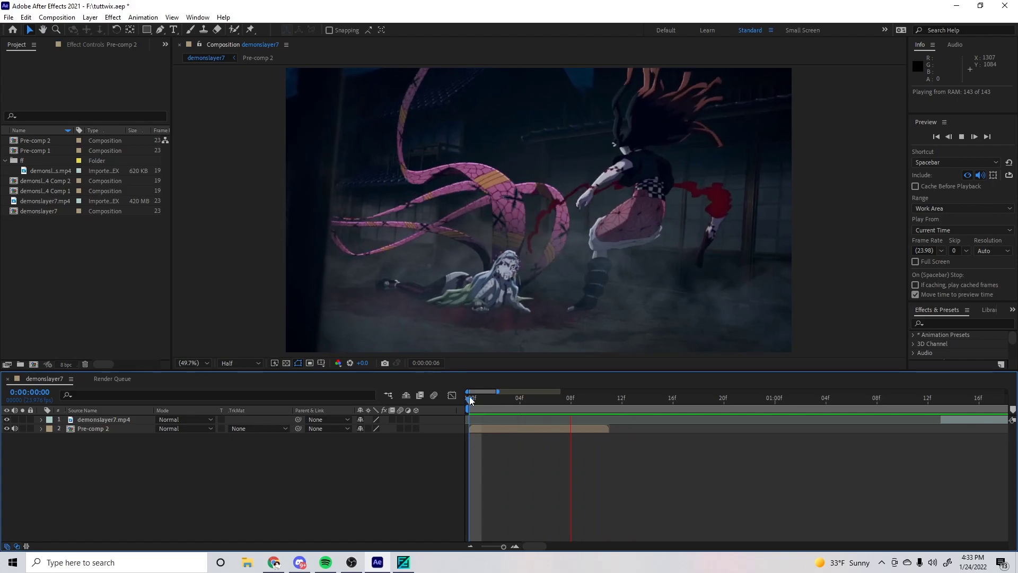
# Step: Stop the preview, return to 0:00:00:00 and select the Pre-comp 2 layer
pyautogui.press('space')
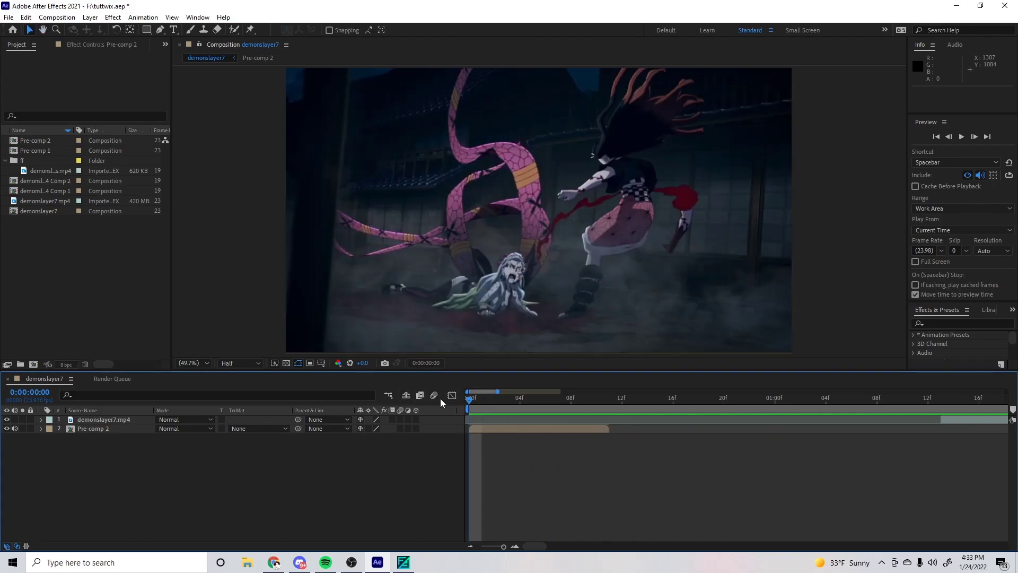
pyautogui.moveTo(470, 399); pyautogui.dragTo(428, 396)
pyautogui.click(494, 428)
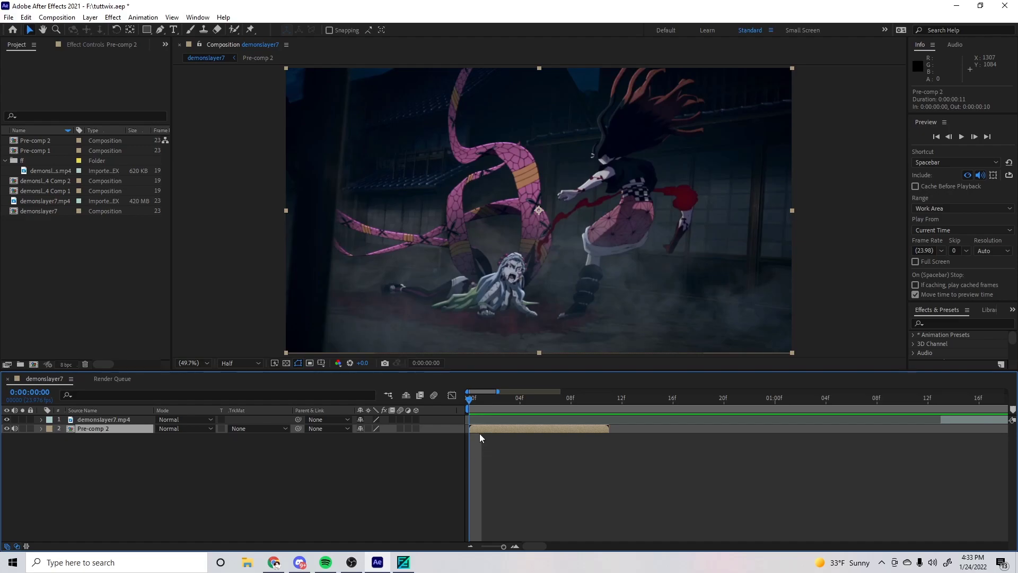
# Step: Try pre-composing the Pre-comp 2 layer with Twixtor Pro applied, and undo both the pre-composition and the effect
pyautogui.click(275, 563)
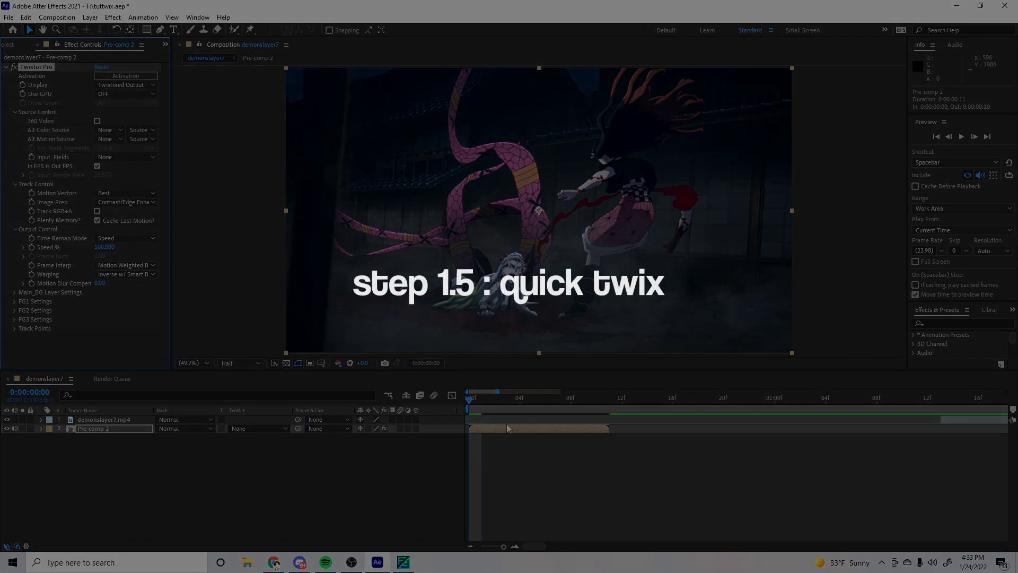
pyautogui.rightClick(499, 428)
pyautogui.click(537, 371)
pyautogui.press('Return')
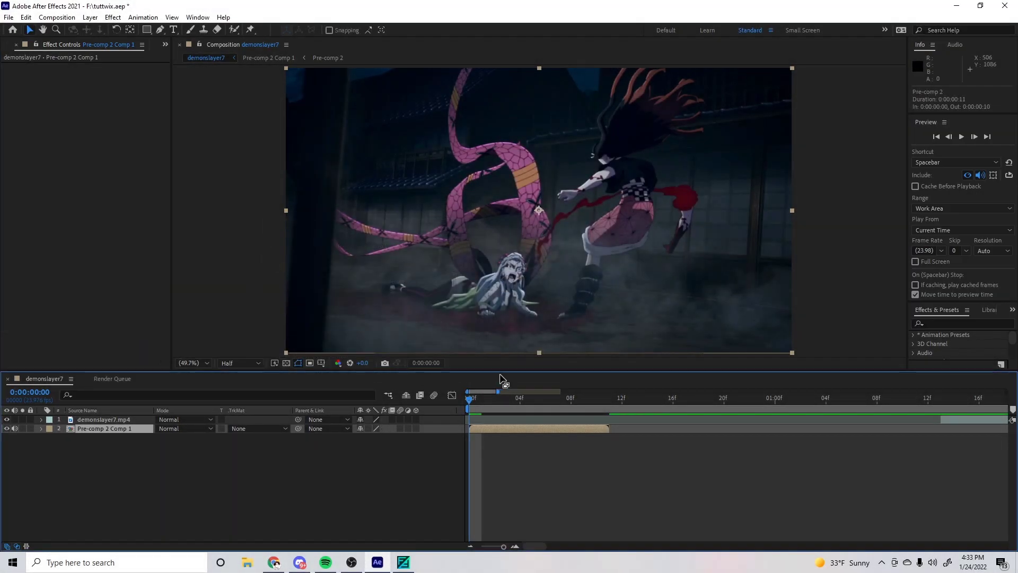
pyautogui.hotkey('ctrl', 'z')
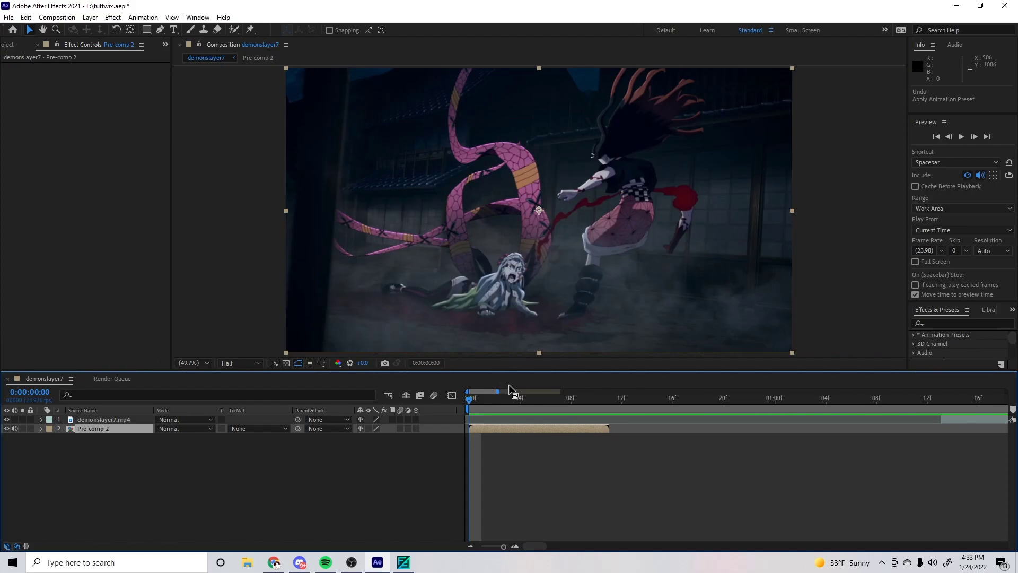
# Step: End the work area at the out point of Pre-comp 2, frame 0:00:00:10, and return to 0:00:00:00
pyautogui.click(534, 429)
pyautogui.press('o')
pyautogui.press('n')
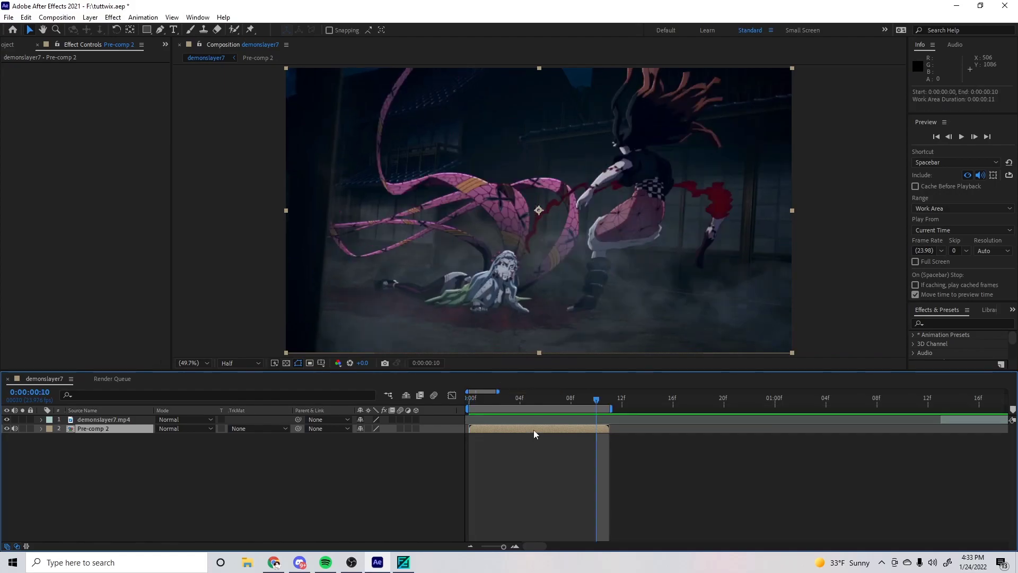
pyautogui.moveTo(596, 399); pyautogui.dragTo(469, 404)
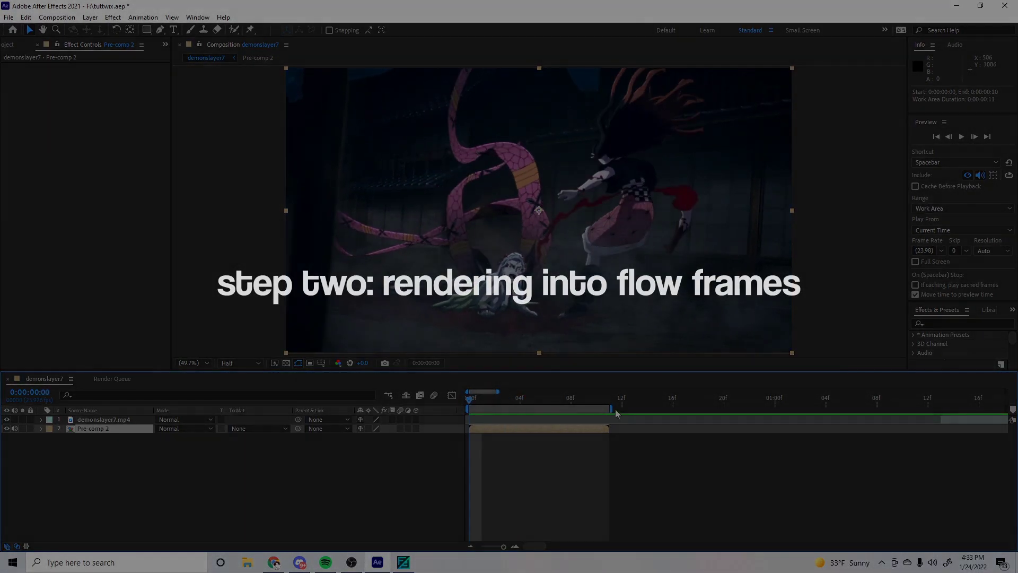
# Step: Extend the work area end to 0:00:01:08 and shift the Pre-comp 2 layer to start at 0:00:00:06
pyautogui.moveTo(610, 409); pyautogui.dragTo(891, 409)
pyautogui.click(487, 429)
pyautogui.moveTo(488, 402); pyautogui.dragTo(455, 408)
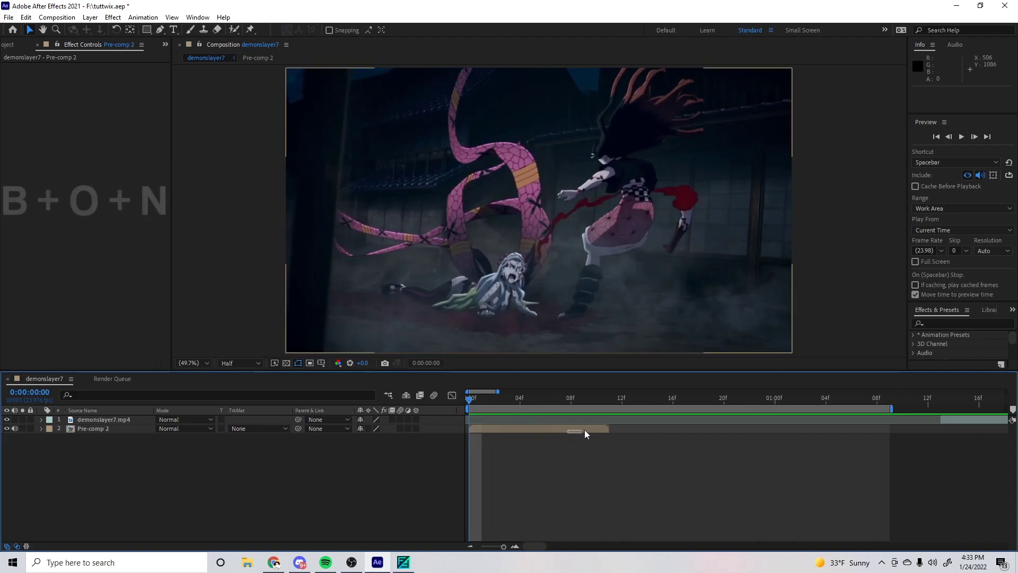
pyautogui.moveTo(588, 428); pyautogui.dragTo(664, 428)
# Step: Match the work area to the Pre-comp 2 layer, from 0:00:00:06 to 0:00:00:16, and scrub through it
pyautogui.moveTo(524, 398); pyautogui.dragTo(548, 410)
pyautogui.press('b')
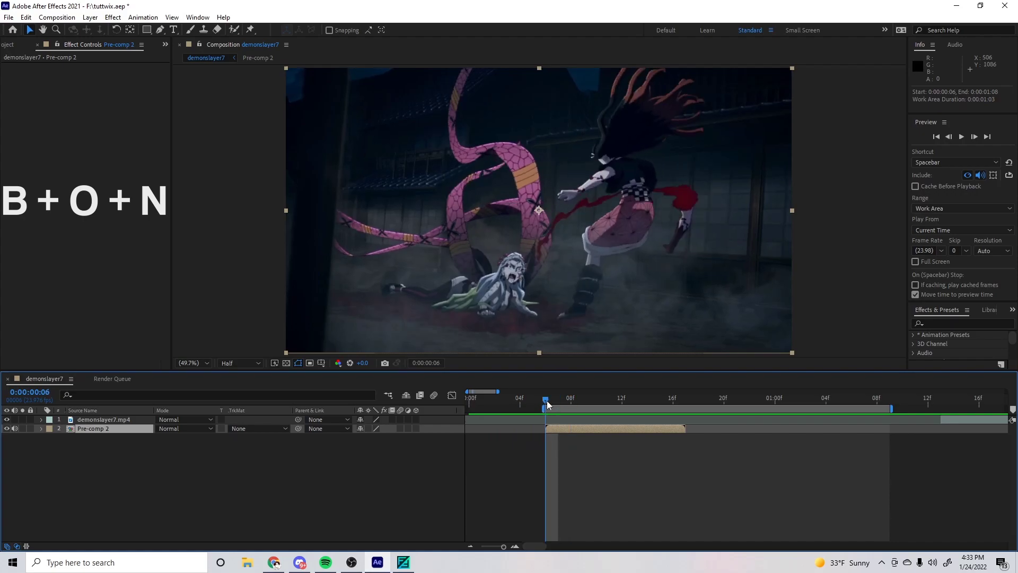
pyautogui.click(561, 425)
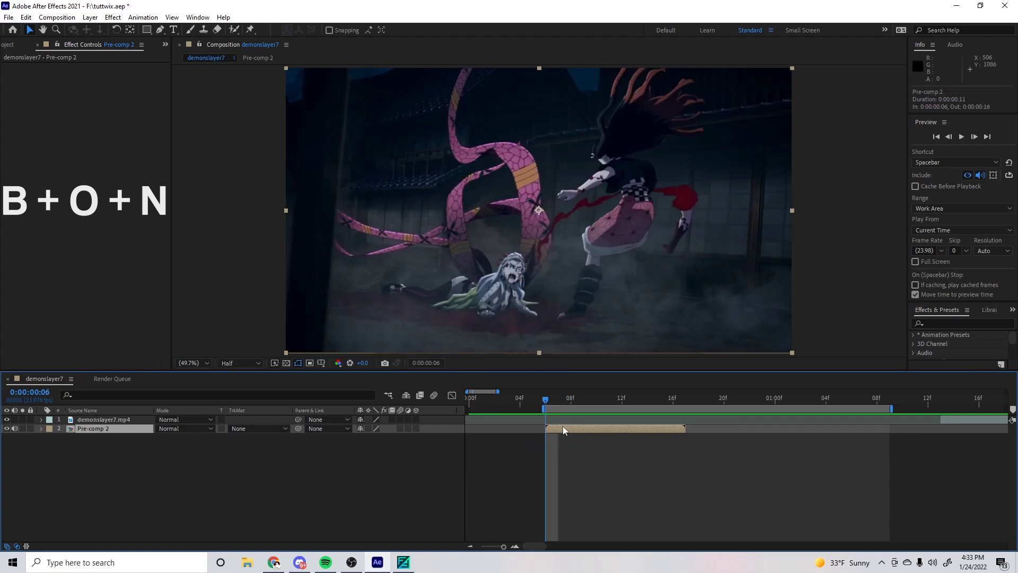
pyautogui.press('o')
pyautogui.press('n')
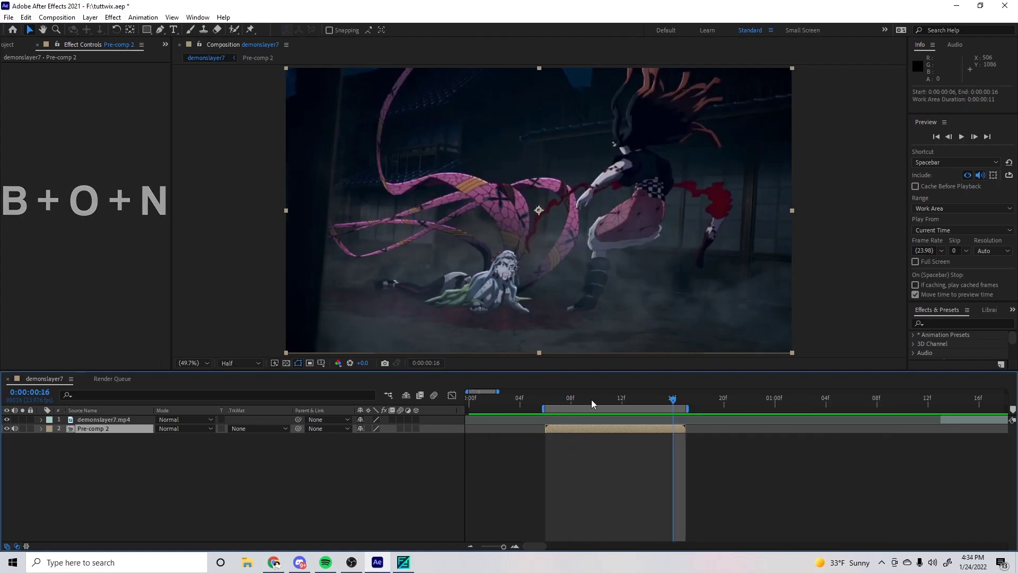
pyautogui.moveTo(591, 399); pyautogui.dragTo(687, 400)
pyautogui.press('space')
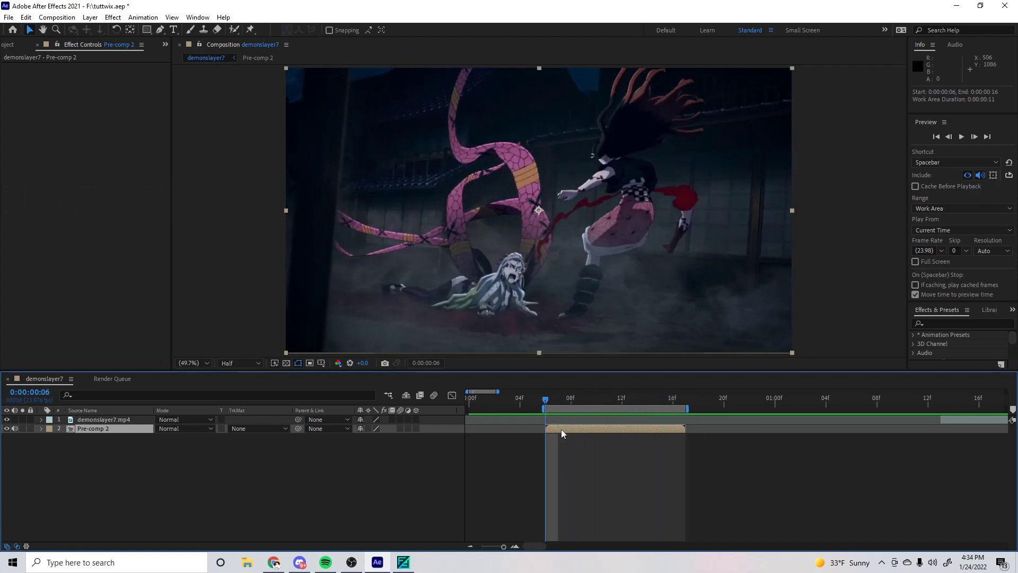
# Step: Select the Pre-comp 2 layer and set the composition preview resolution to Full
pyautogui.click(561, 430)
pyautogui.click(228, 364)
pyautogui.click(231, 381)
# Step: Add the demonslayer7 composition to the Render Queue and delete the old finished render item
pyautogui.hotkey('alt', 'f')
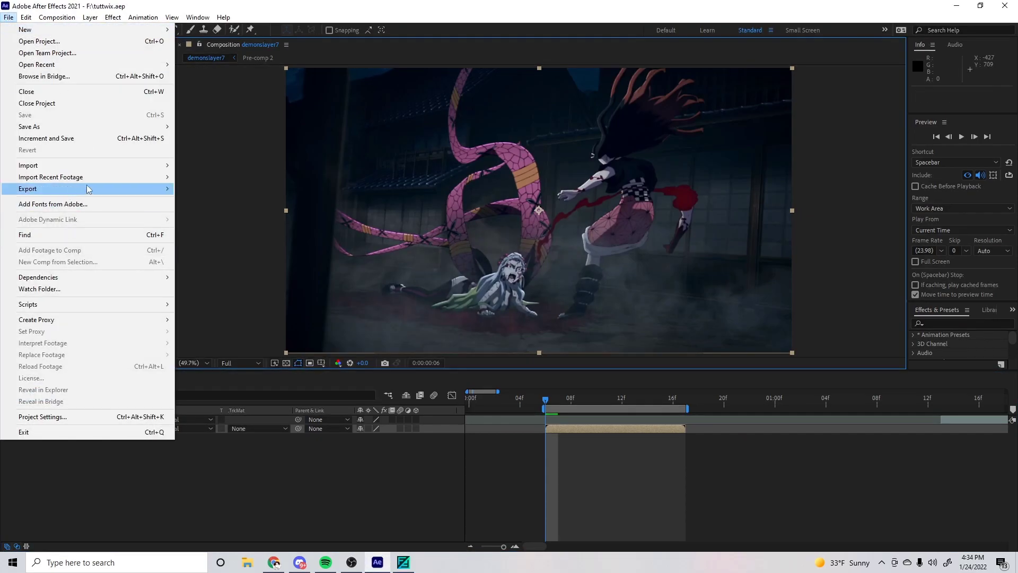
pyautogui.moveTo(131, 188)
pyautogui.click(217, 198)
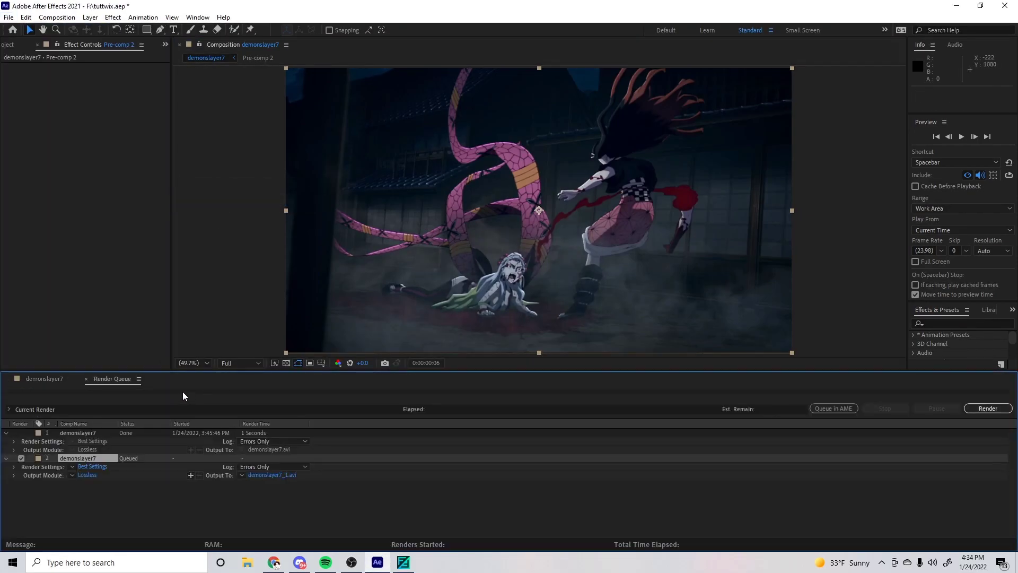
pyautogui.click(87, 433)
pyautogui.press('Delete')
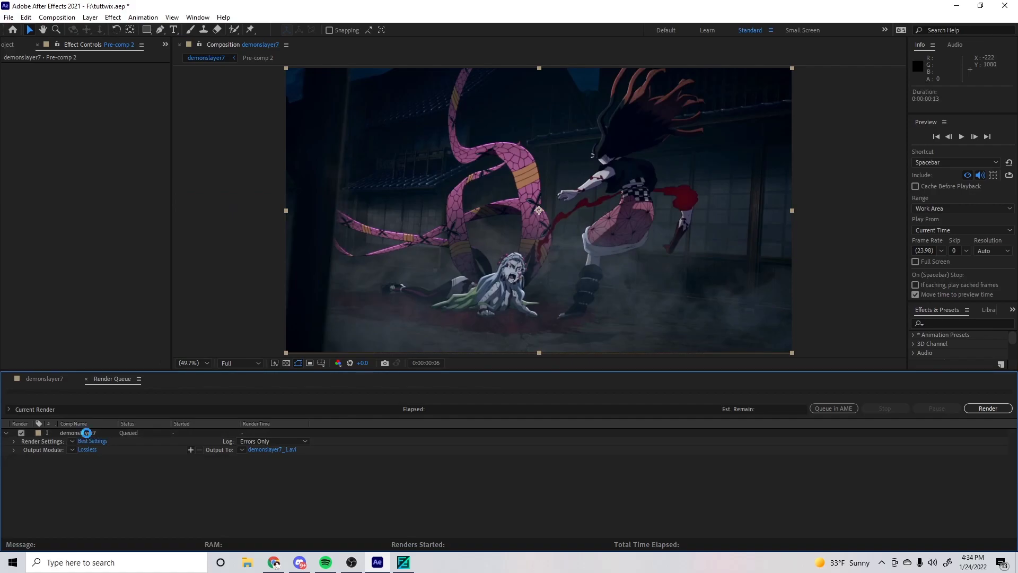
# Step: Save the render output as the AVI demonslayer7_1 in F:\flowframes\twix tut and start the render
pyautogui.click(268, 449)
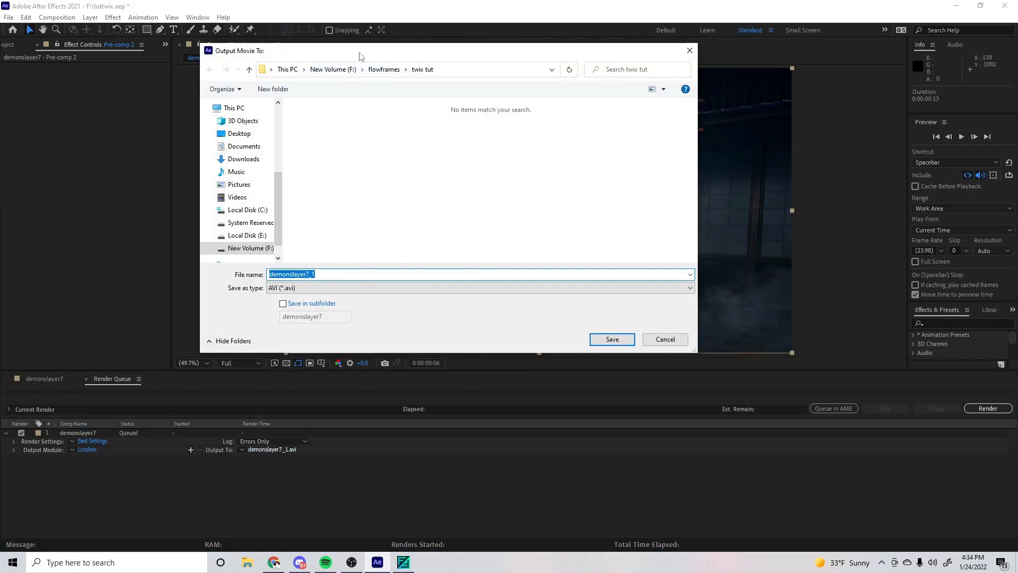
pyautogui.click(377, 129)
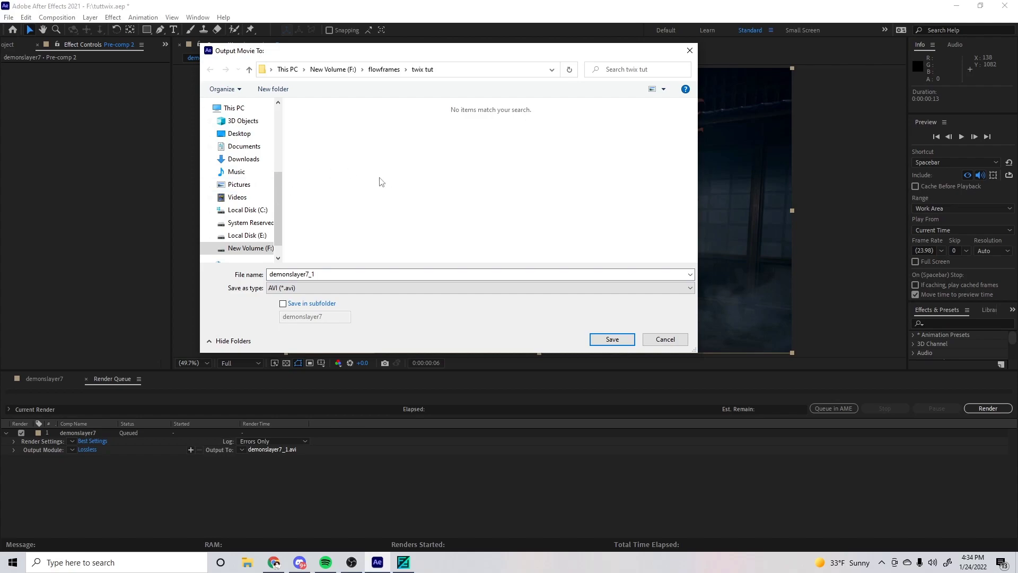
pyautogui.click(384, 70)
pyautogui.click(440, 128)
pyautogui.doubleClick(440, 126)
pyautogui.click(612, 339)
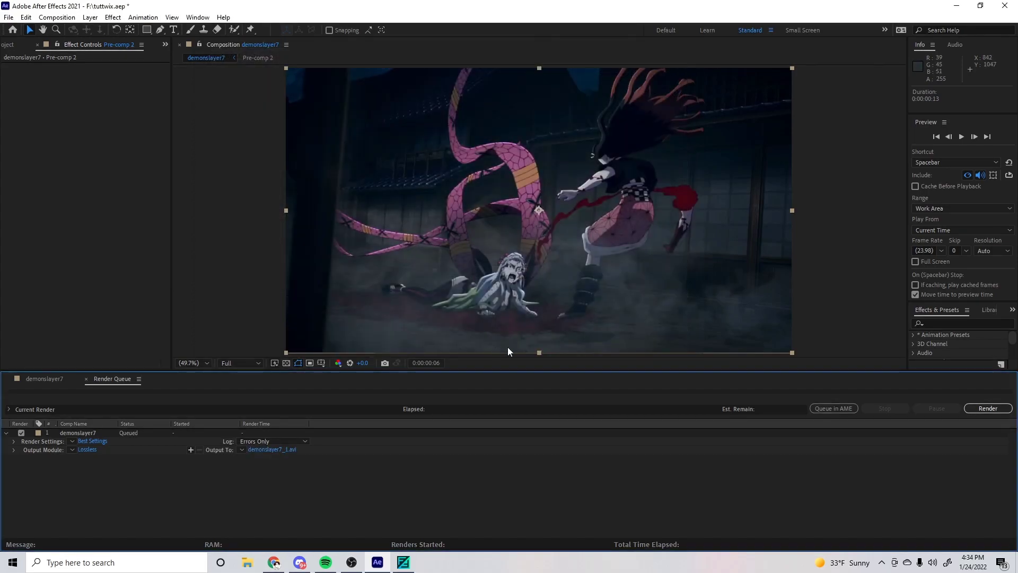
pyautogui.click(973, 411)
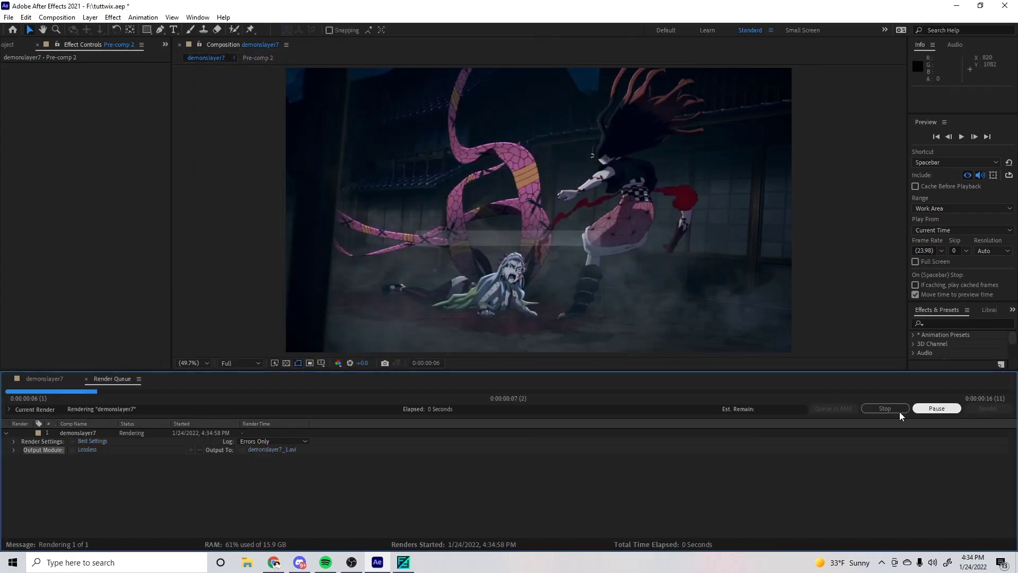
# Step: Return to the demonslayer7 timeline, switch to Flowframes and keep RIFE - CUDA/Pytorch Implementation of RIFE as the interpolation AI
pyautogui.click(45, 380)
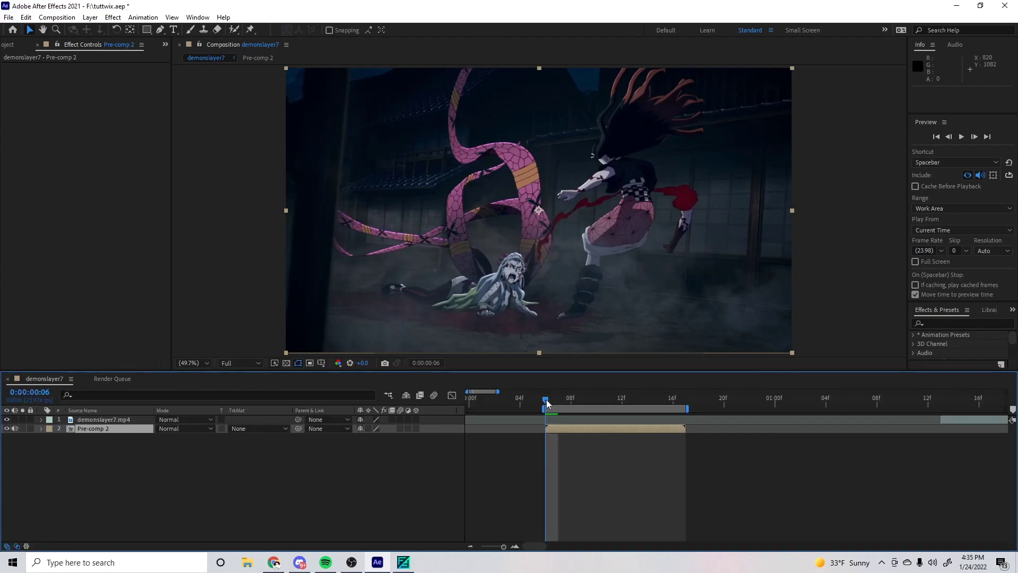
pyautogui.click(404, 563)
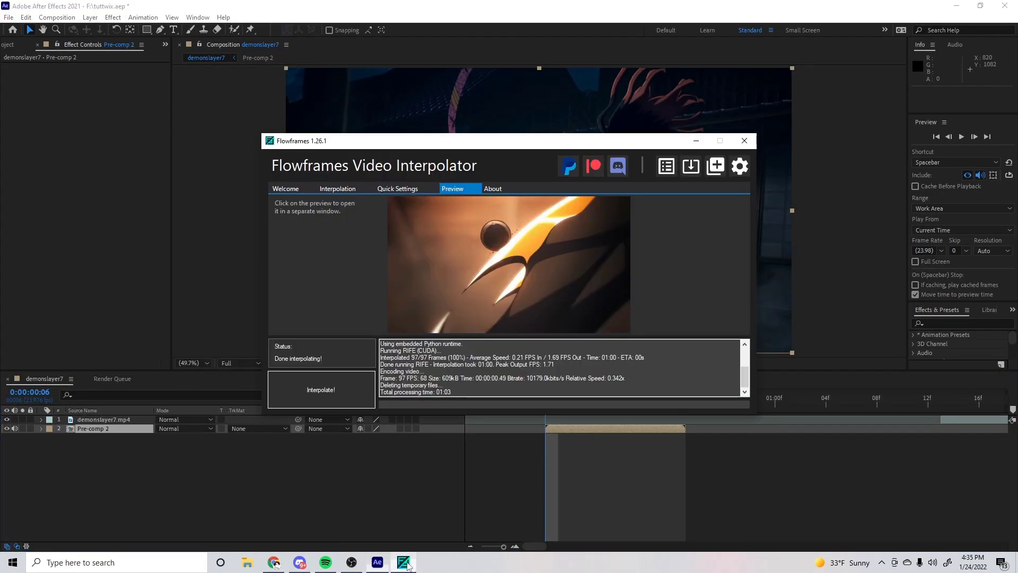
pyautogui.click(336, 189)
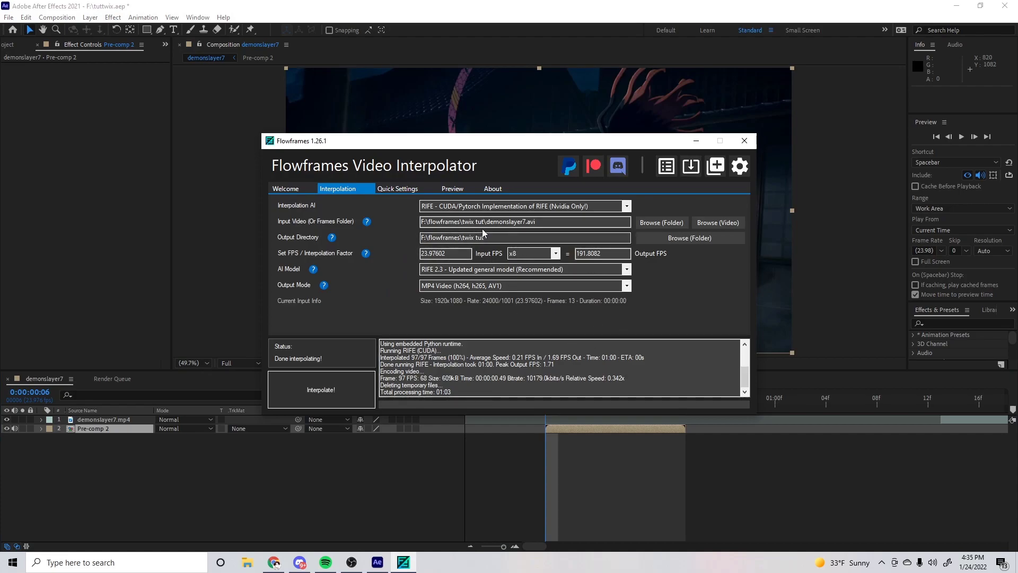
pyautogui.click(628, 209)
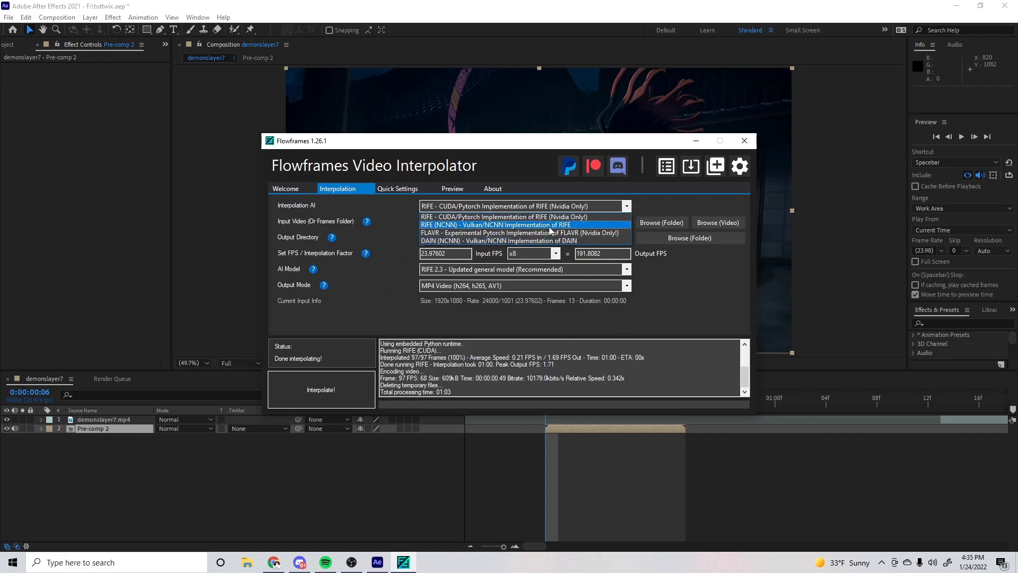
pyautogui.click(627, 209)
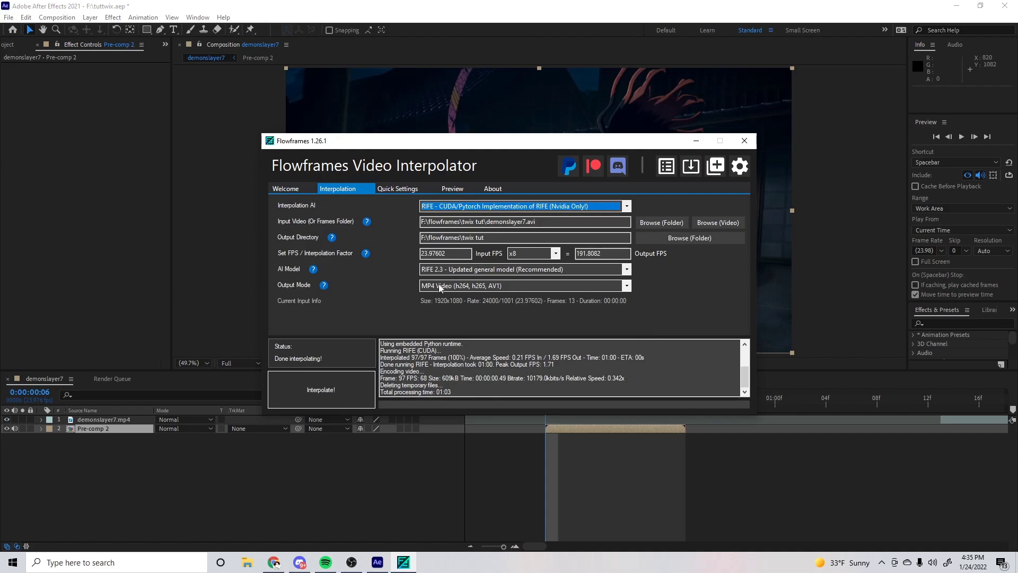
# Step: Load demonslayer7_1 from the twix tut folder as the input video
pyautogui.click(718, 222)
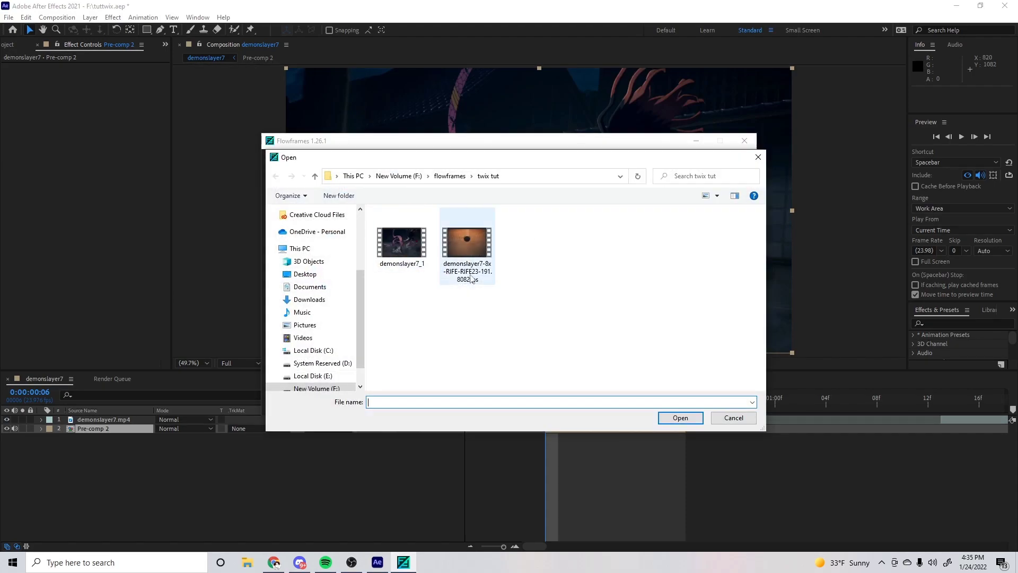
pyautogui.click(403, 244)
pyautogui.doubleClick(397, 256)
# Step: Delete the old file demonslayer7-8x-RIFE-RIFE23-191.8082fps from the twix tut folder and reload demonslayer7_1 as the input video
pyautogui.click(717, 224)
pyautogui.click(467, 244)
pyautogui.rightClick(447, 245)
pyautogui.click(504, 452)
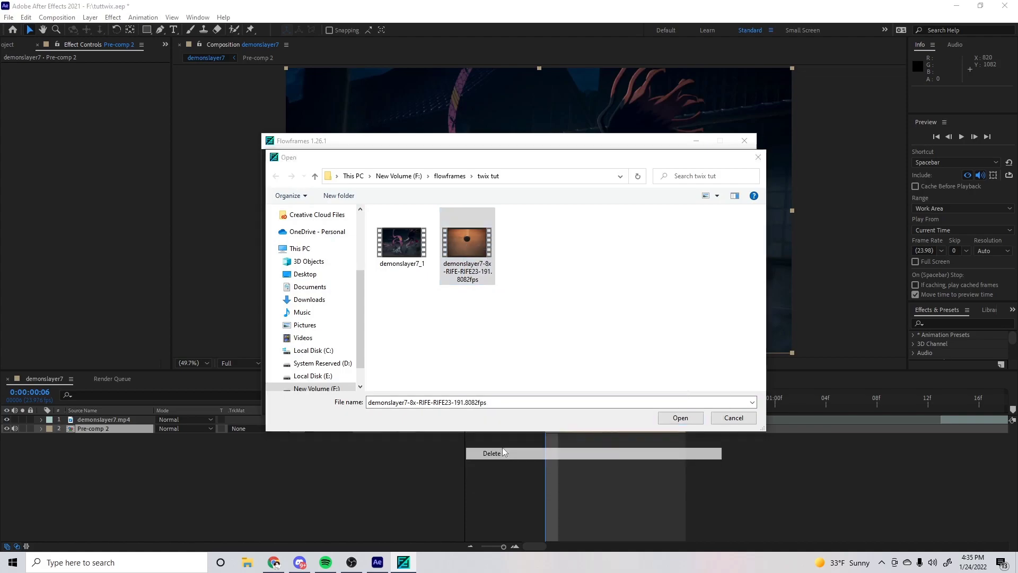
pyautogui.doubleClick(393, 236)
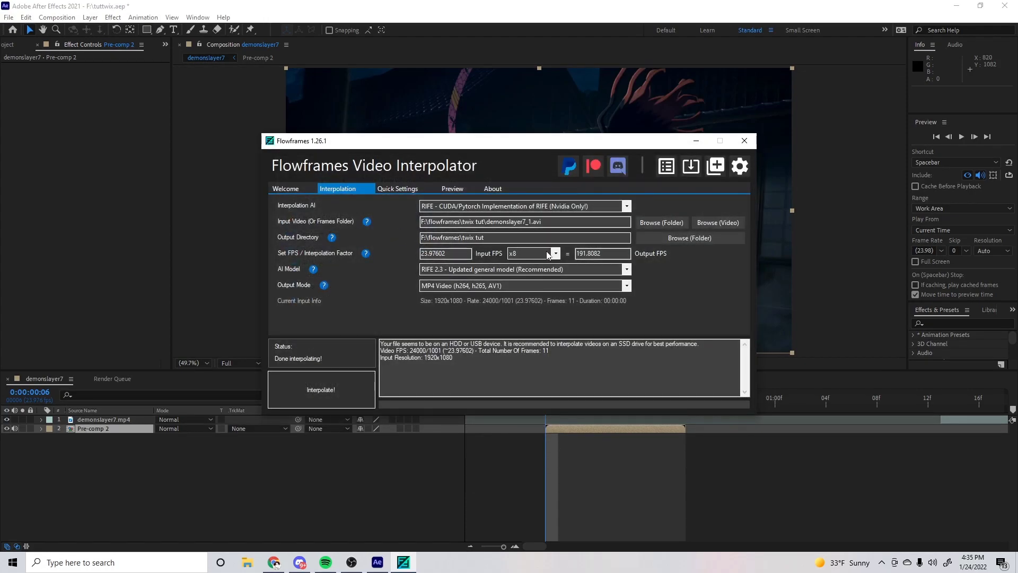
# Step: Set the interpolation factor to x8 and interpolate the video
pyautogui.click(520, 279)
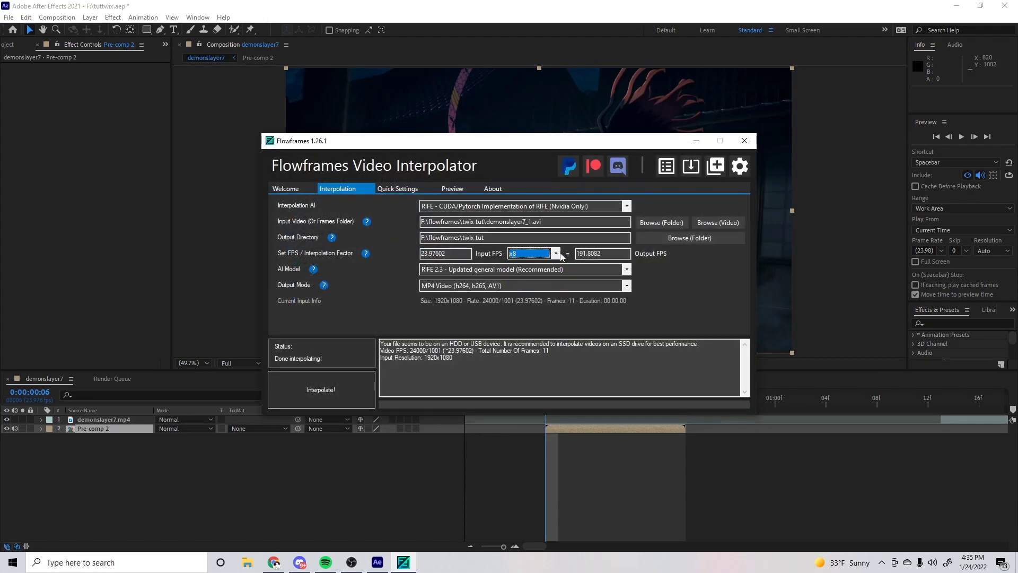
pyautogui.click(555, 255)
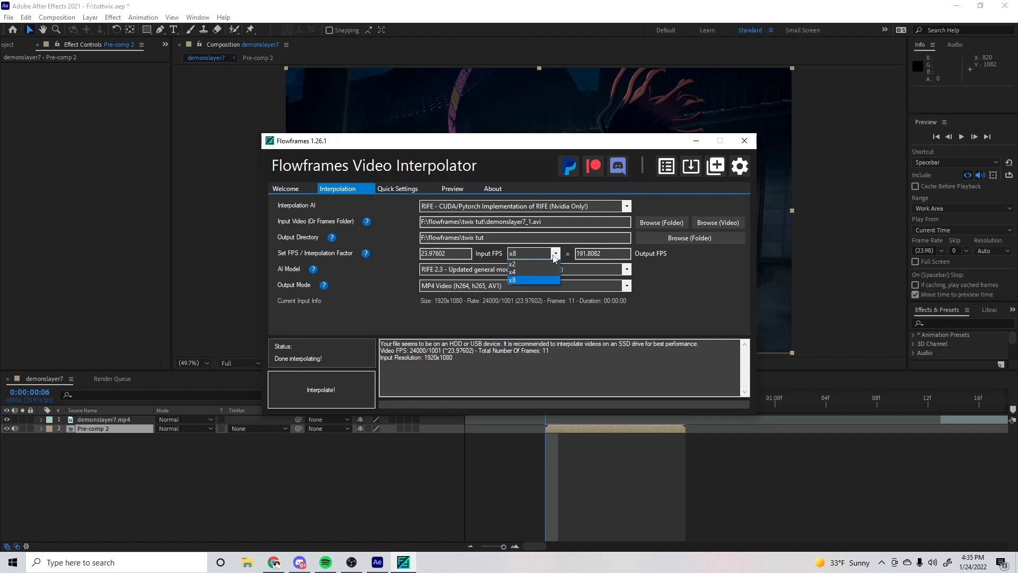
pyautogui.click(526, 272)
pyautogui.click(555, 254)
pyautogui.click(524, 279)
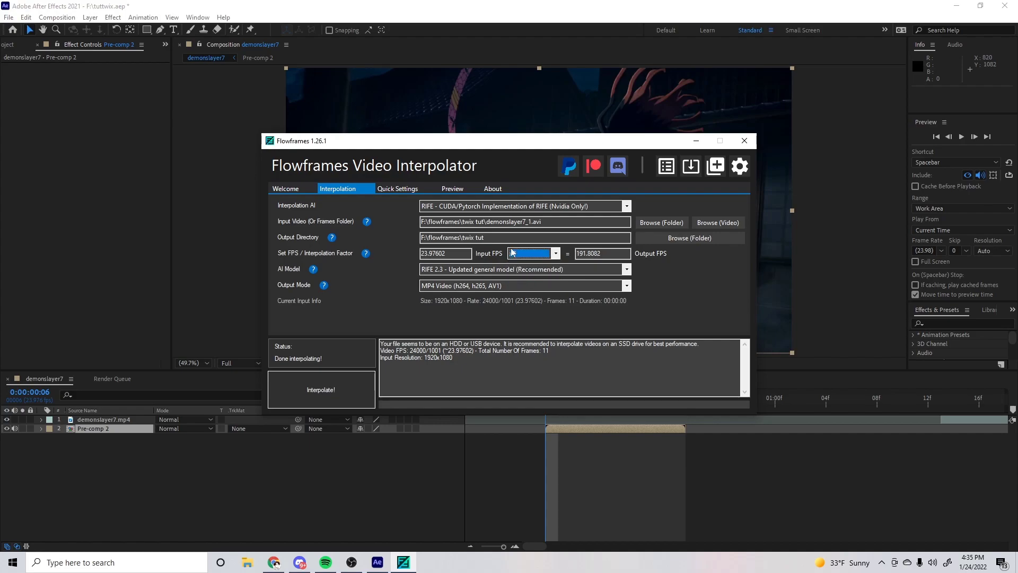
pyautogui.click(318, 390)
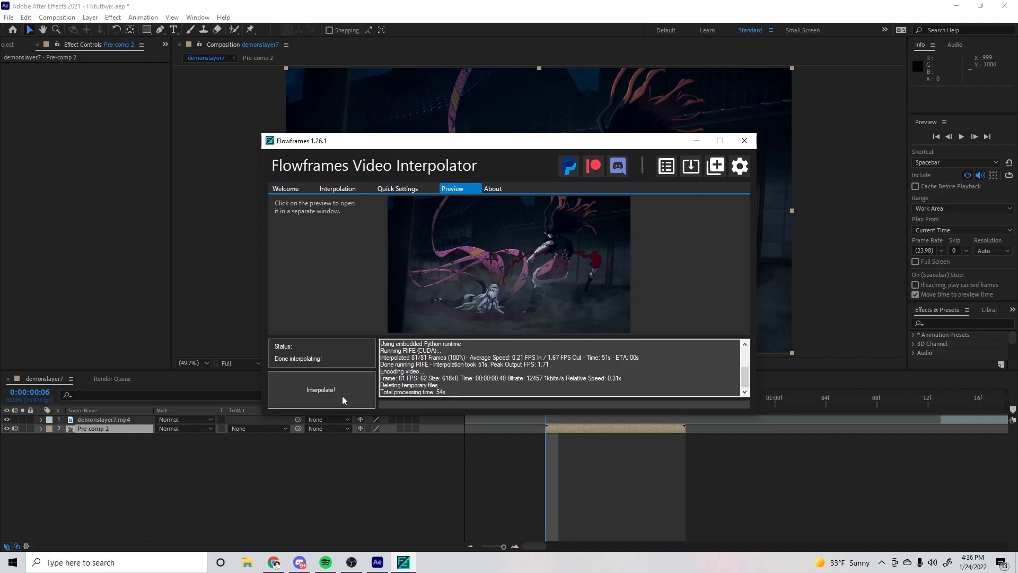
# Step: Back in After Effects, widen the work area on both sides and move the Pre-comp 2 layer to start at 0:00:00:00
pyautogui.click(696, 140)
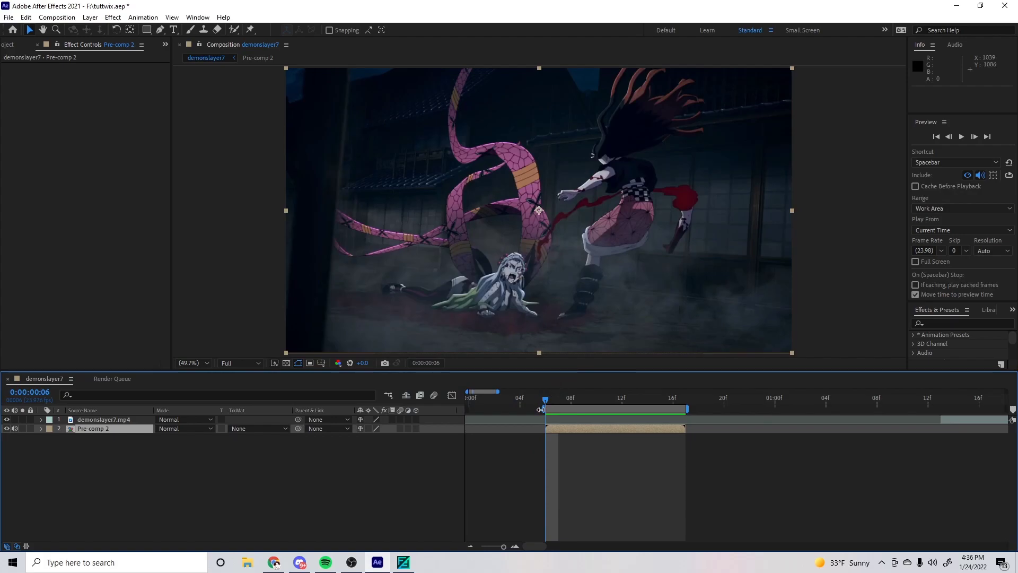
pyautogui.moveTo(546, 407); pyautogui.dragTo(466, 408)
pyautogui.moveTo(687, 407); pyautogui.dragTo(981, 409)
pyautogui.moveTo(609, 430); pyautogui.dragTo(533, 433)
pyautogui.press('Home')
# Step: Import demonslayer7_1-8x-RIFE-RIFE23-191.8082fps from the twix tut folder into the project as footage
pyautogui.click(53, 46)
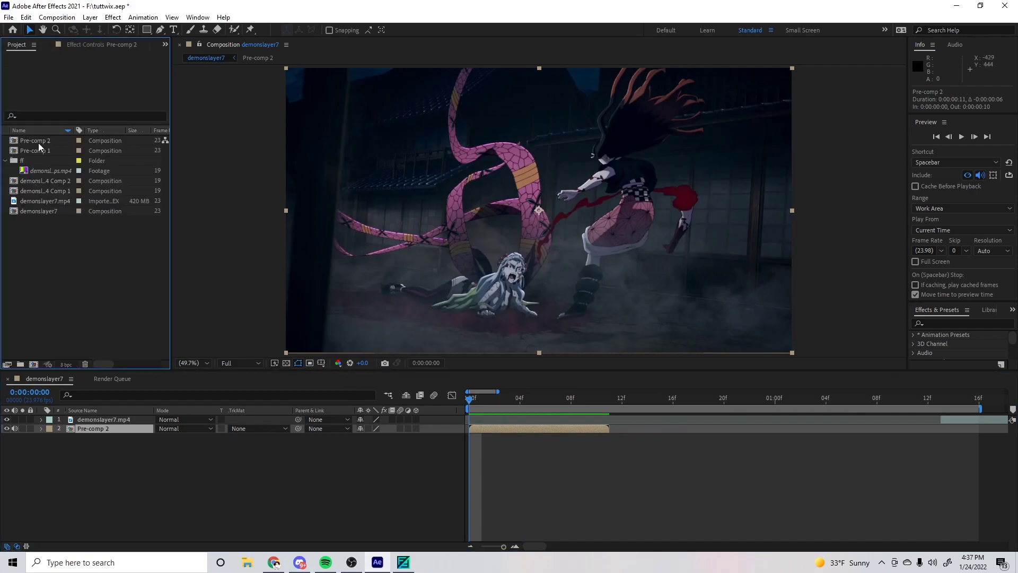
pyautogui.rightClick(52, 241)
pyautogui.moveTo(80, 291)
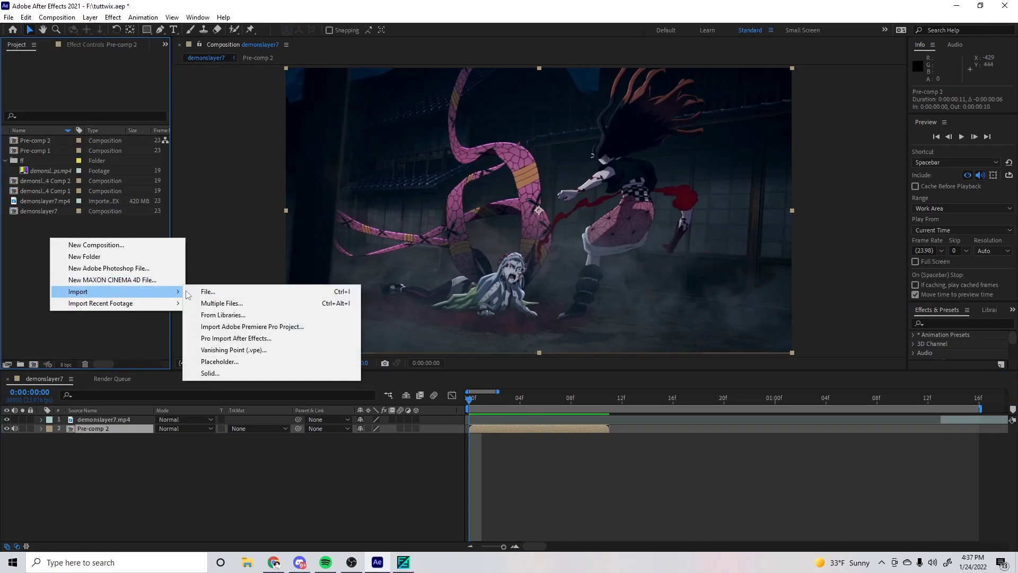
pyautogui.click(220, 291)
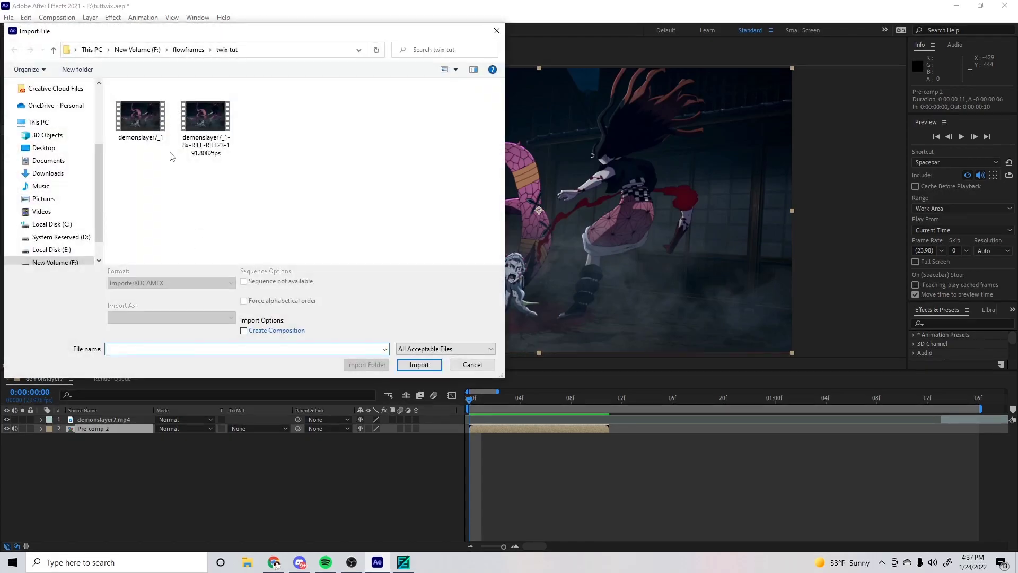
pyautogui.click(218, 130)
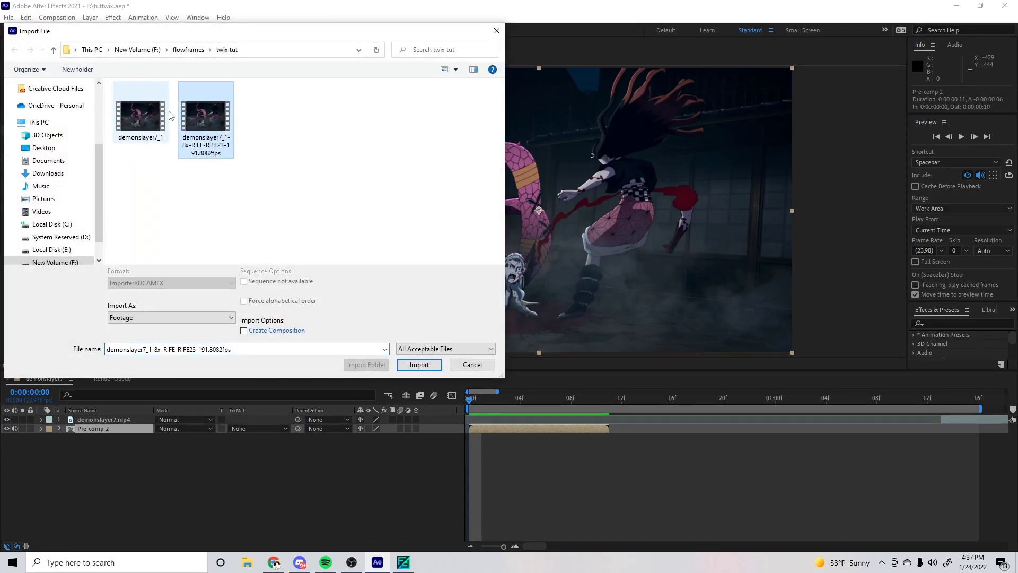
pyautogui.doubleClick(211, 142)
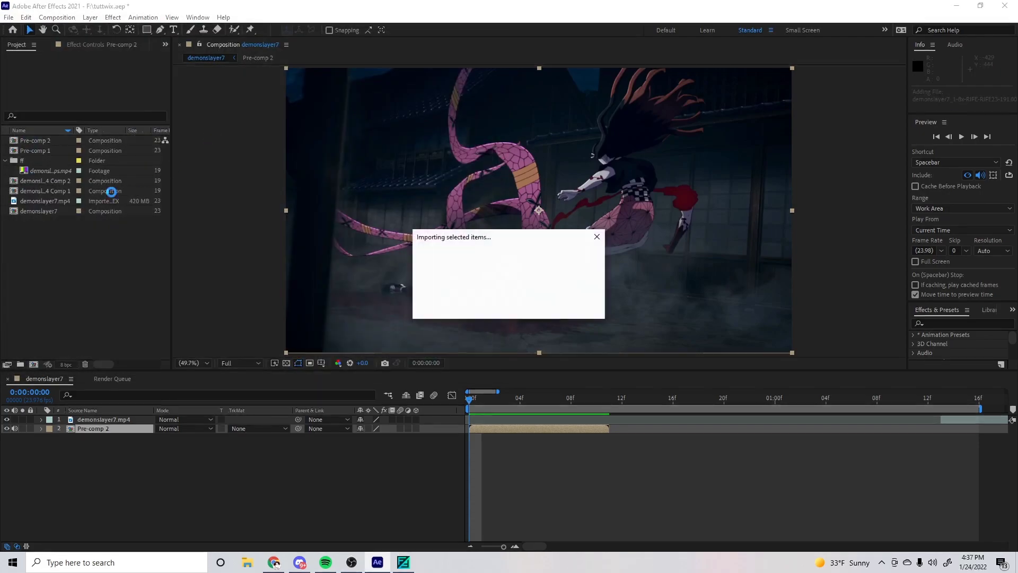
# Step: Delete the missing footage item from the ff folder and place the new interpolated clip in the timeline directly above Pre-comp 2
pyautogui.click(46, 170)
pyautogui.press('Delete')
pyautogui.click(563, 294)
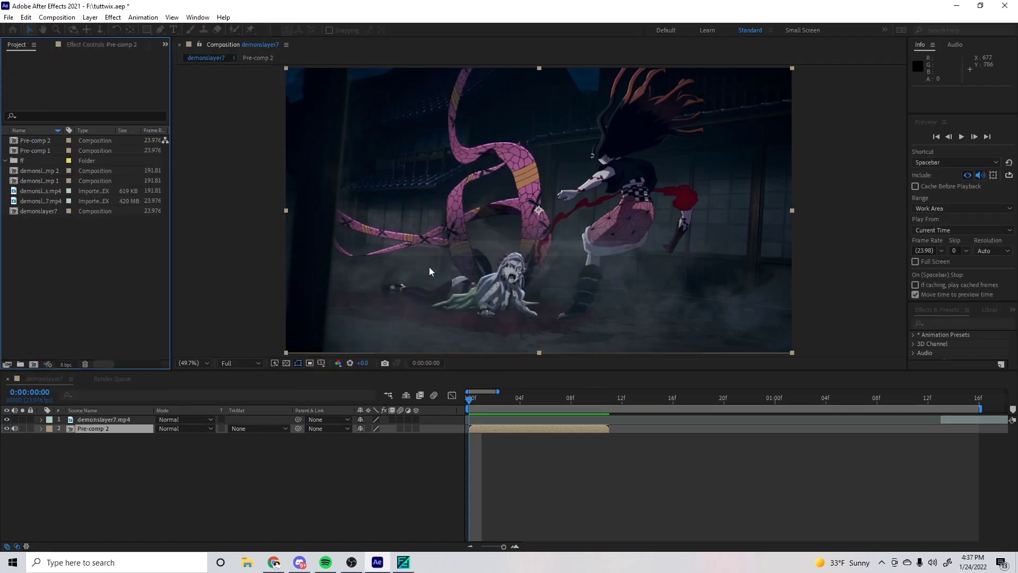
pyautogui.click(28, 192)
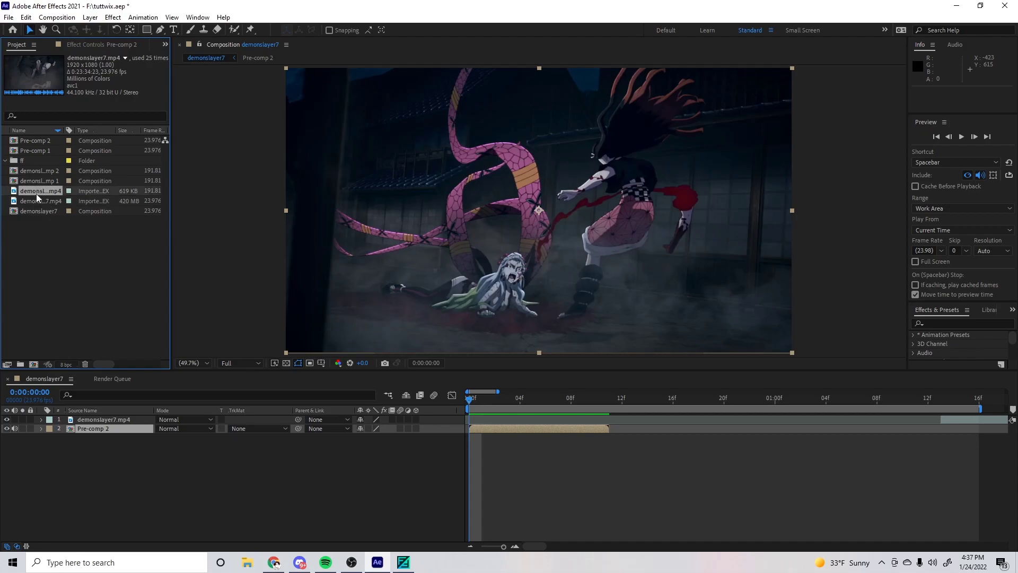
pyautogui.moveTo(36, 192); pyautogui.dragTo(84, 420)
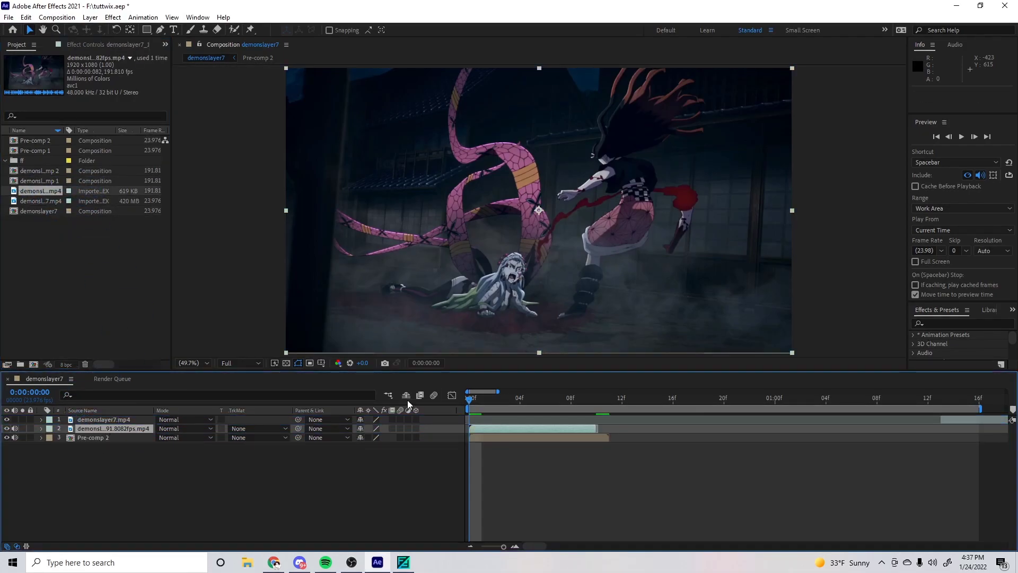
# Step: Delete the Pre-comp 2 layer and pre-compose the interpolated clip, moving all attributes and matching the duration to the layer's time span
pyautogui.click(506, 419)
pyautogui.click(488, 430)
pyautogui.click(488, 439)
pyautogui.press('Delete')
pyautogui.rightClick(491, 429)
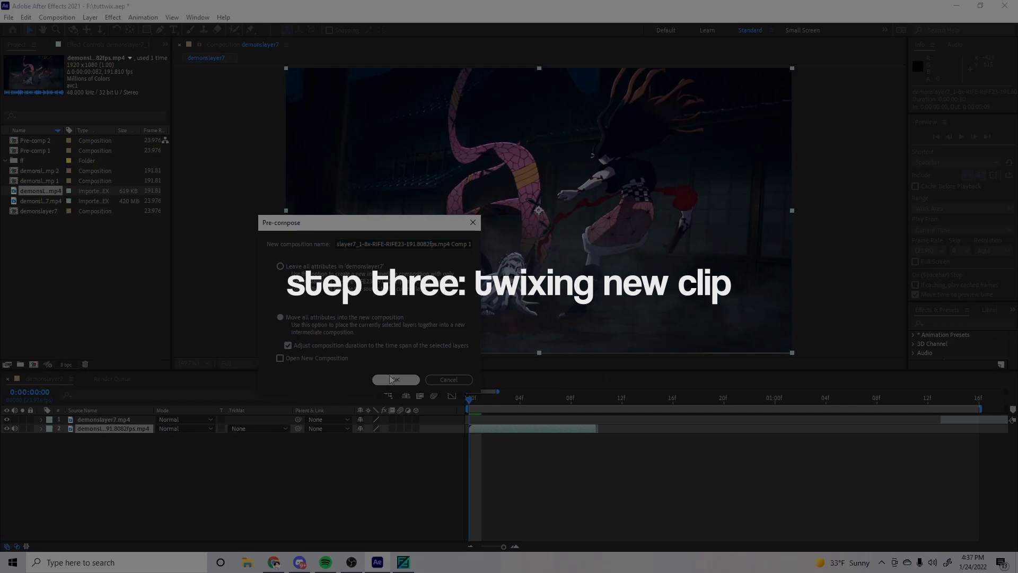
pyautogui.click(394, 376)
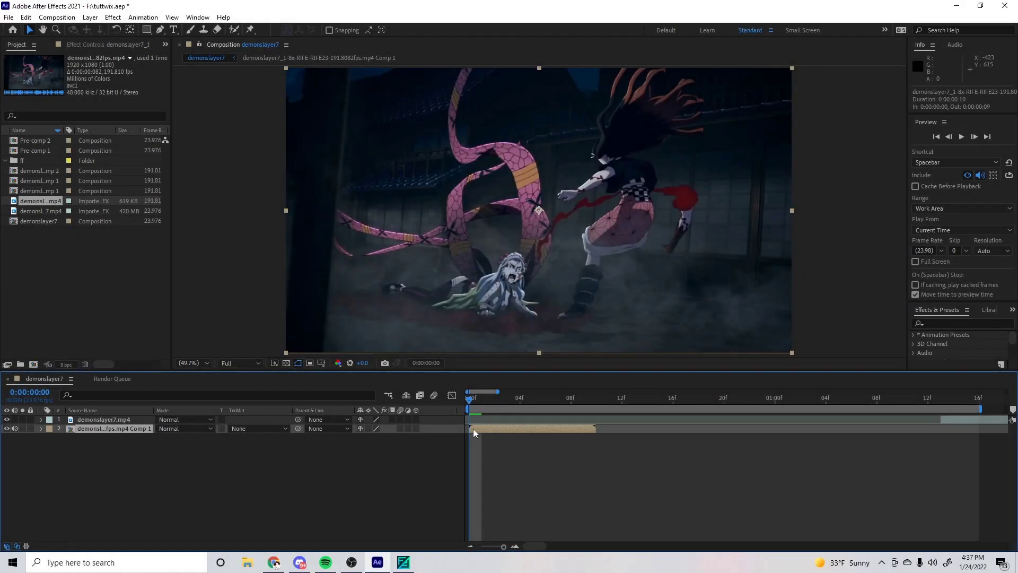
pyautogui.rightClick(473, 428)
pyautogui.click(512, 371)
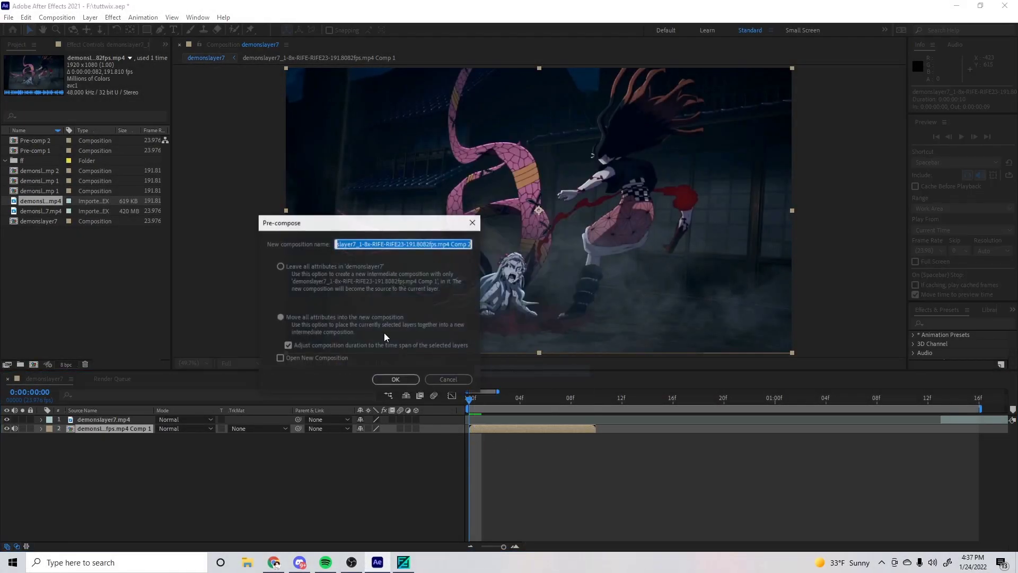
pyautogui.click(289, 320)
pyautogui.click(450, 377)
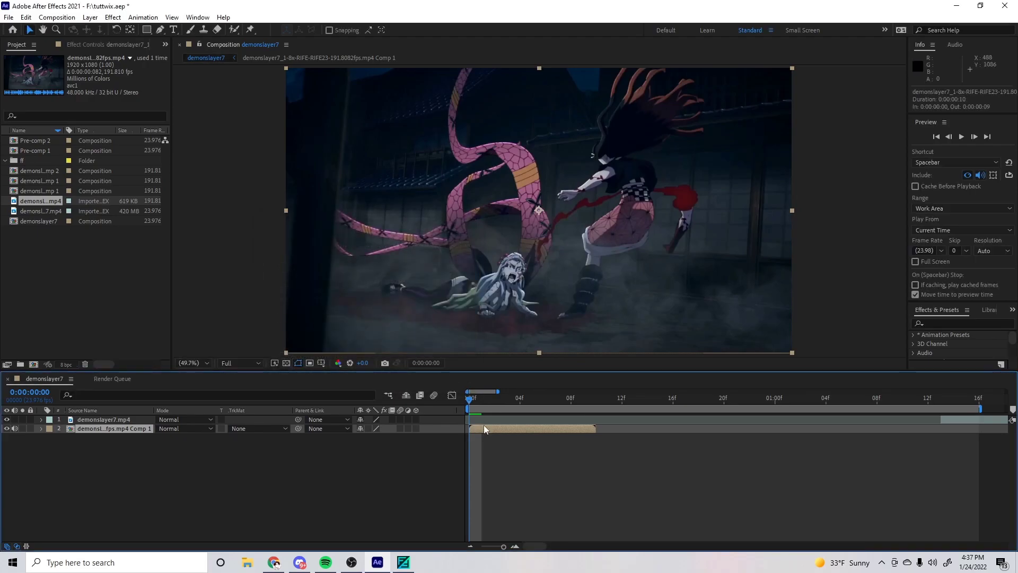
# Step: Apply Twixtor Pro to the pre-composed interpolated clip and expand its settings groups
pyautogui.hotkey('ctrl', 'space')
pyautogui.press('Escape')
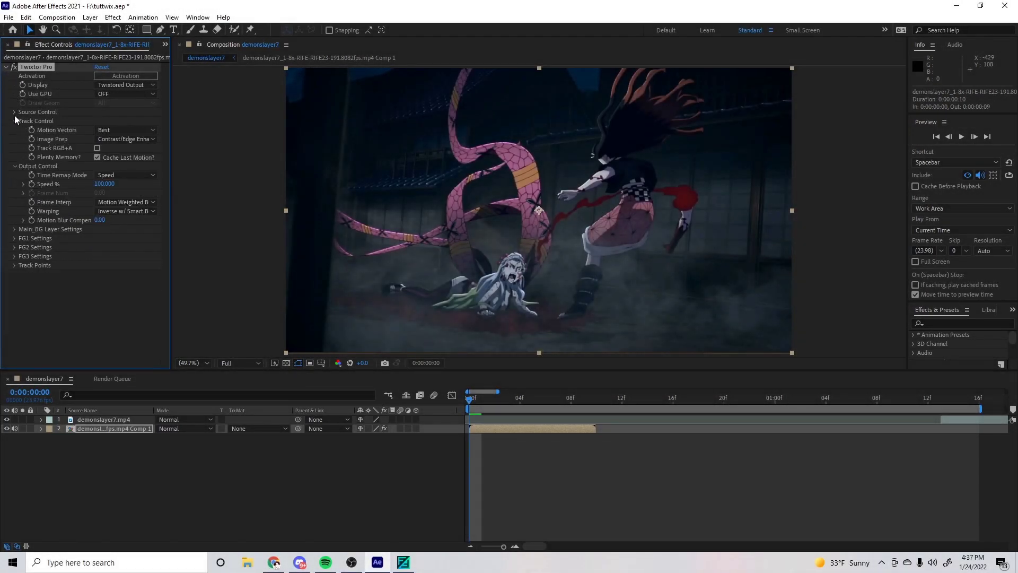
pyautogui.click(14, 293)
pyautogui.click(14, 329)
pyautogui.scroll(-2, 18, 342)
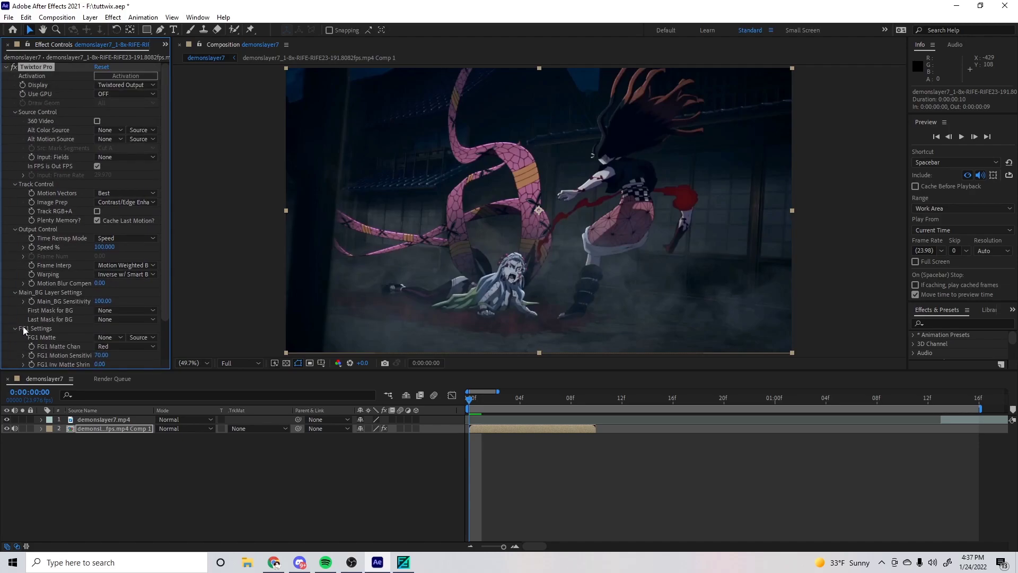
pyautogui.click(15, 345)
pyautogui.scroll(-2, 19, 352)
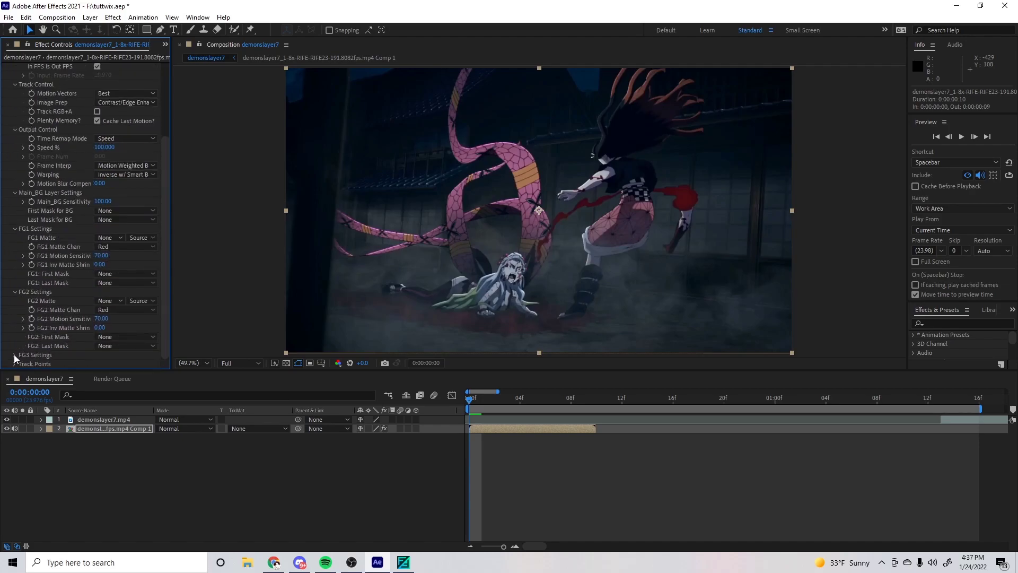
pyautogui.scroll(4, 20, 345)
# Step: Pre-compose the Twixtor layer, moving all attributes into the new composition and adjusting its duration to the layer's time span
pyautogui.click(501, 430)
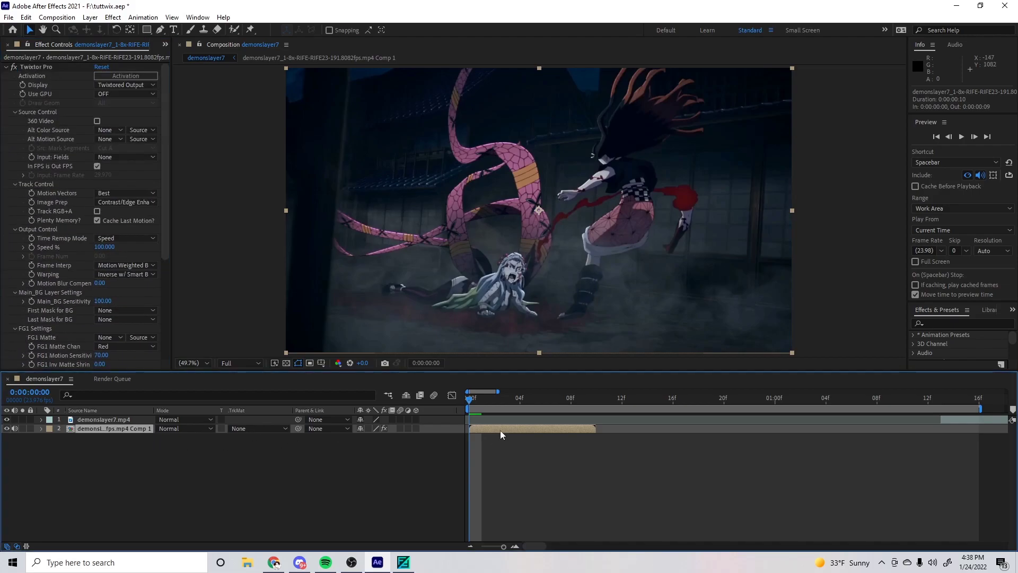
pyautogui.rightClick(500, 430)
pyautogui.click(522, 386)
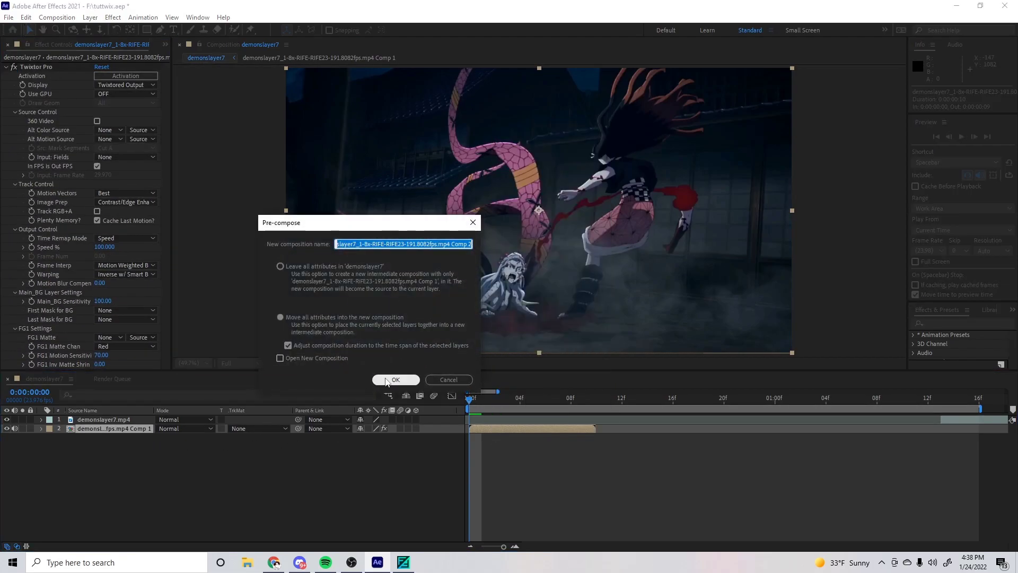
pyautogui.click(386, 380)
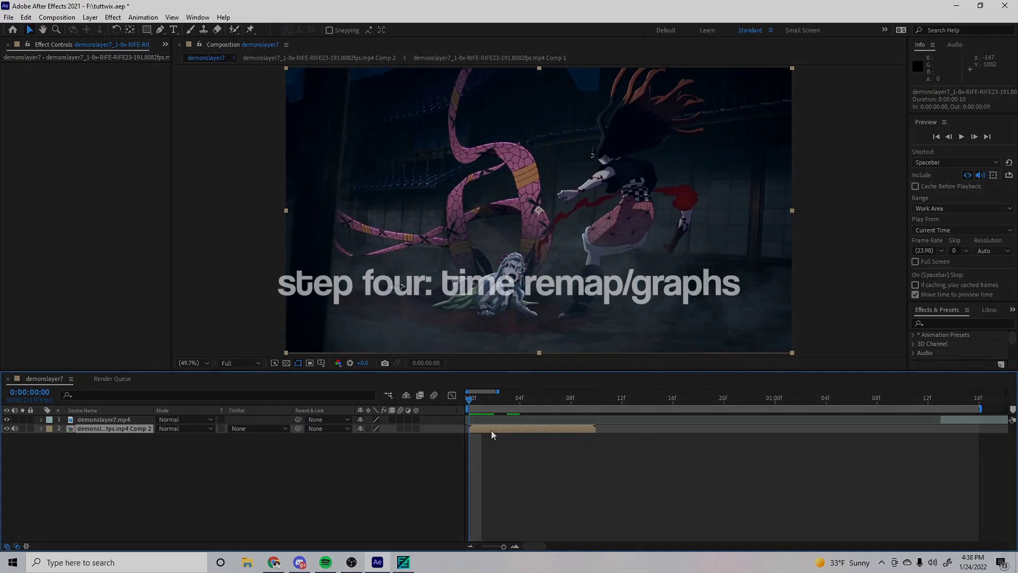
# Step: Enable time remapping on the Comp 2 layer and add a Time Remap keyframe at 0:00:00:09
pyautogui.moveTo(470, 399)
pyautogui.mouseDown()
pyautogui.moveTo(585, 401)
pyautogui.moveTo(455, 401)
pyautogui.mouseUp()
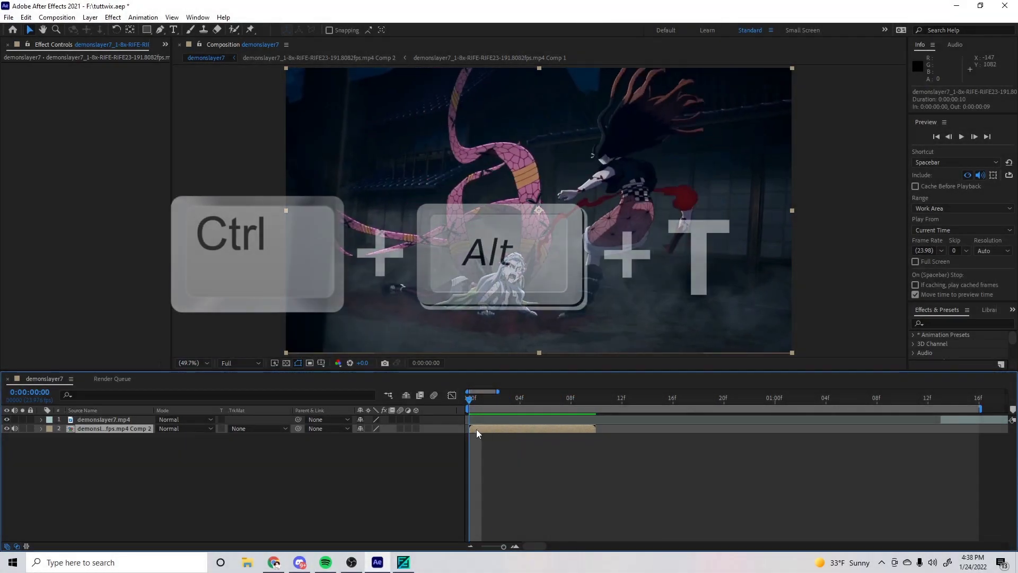
pyautogui.hotkey('ctrl', 'alt', 't')
pyautogui.moveTo(485, 399); pyautogui.dragTo(585, 402)
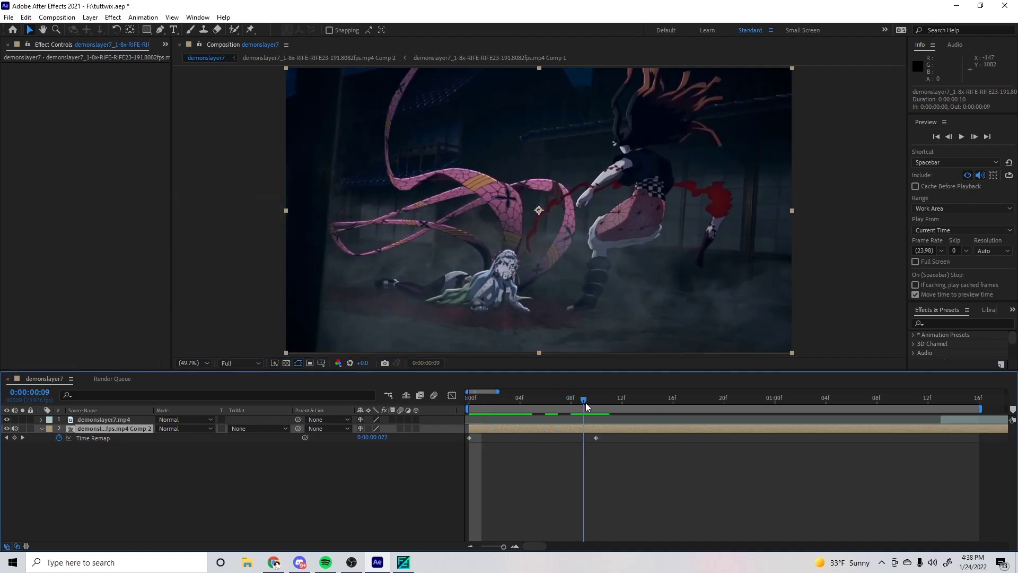
pyautogui.click(597, 437)
pyautogui.click(602, 452)
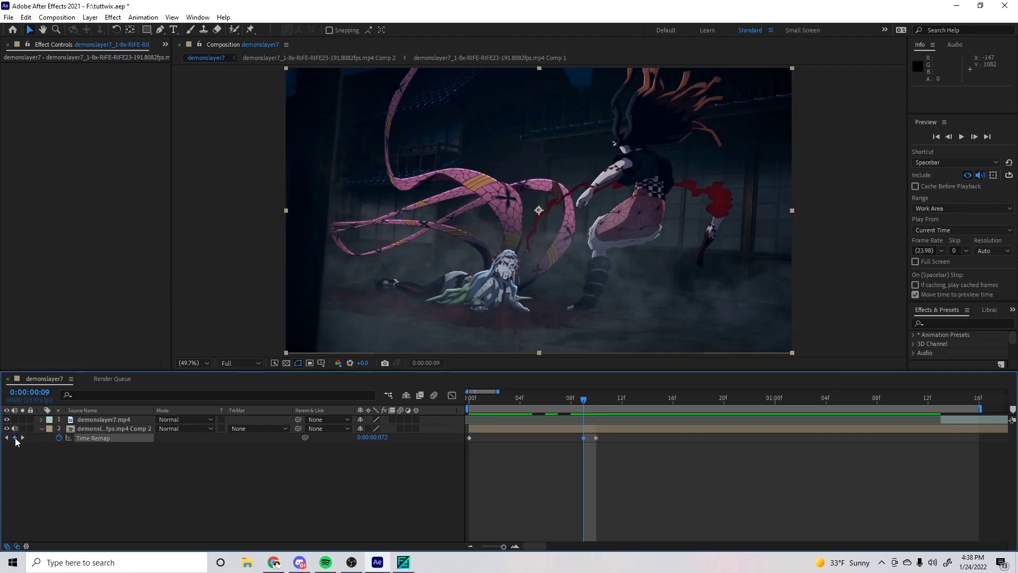
pyautogui.click(14, 438)
# Step: Try removing the Time Remap keyframe at frame 10 and moving the frame 9 keyframe to about frame 14, undoing both changes
pyautogui.click(596, 438)
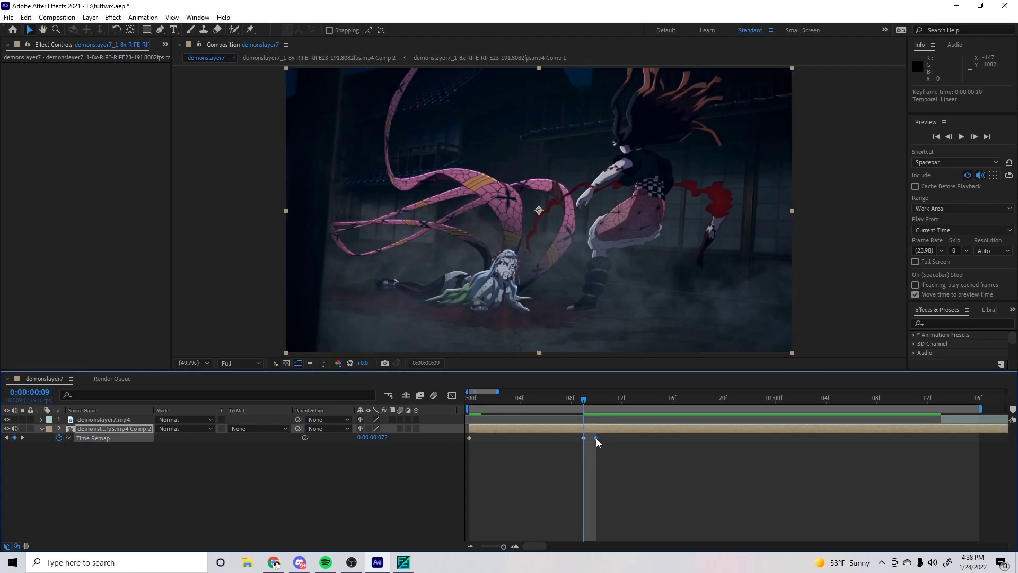
pyautogui.press('Delete')
pyautogui.moveTo(596, 404); pyautogui.dragTo(772, 403)
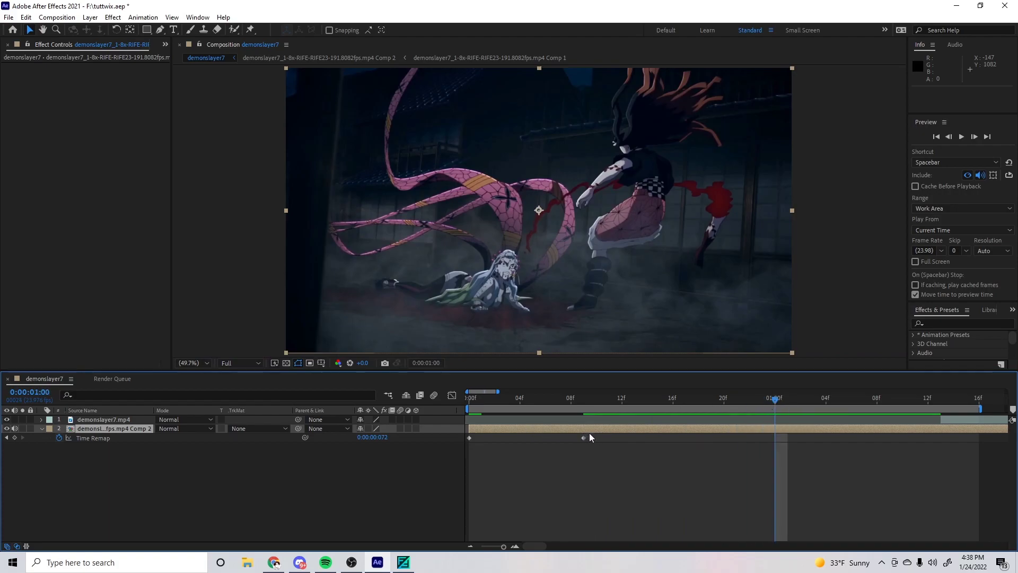
pyautogui.moveTo(583, 438); pyautogui.dragTo(650, 440)
pyautogui.hotkey('ctrl', 'z')
pyautogui.hotkey('ctrl', 'z')
pyautogui.moveTo(610, 403); pyautogui.dragTo(578, 401)
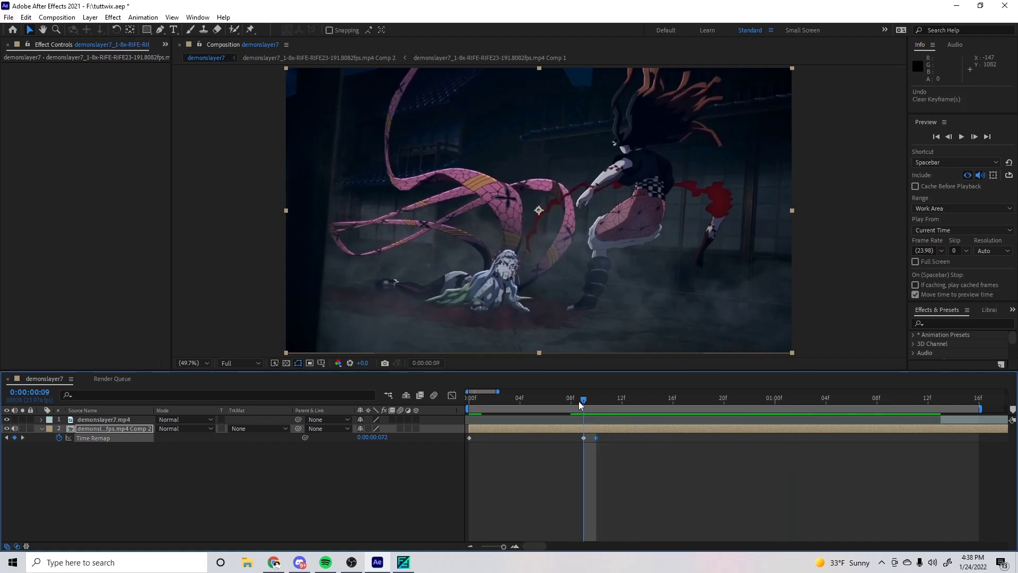
# Step: Delete the Time Remap keyframe at frame 10
pyautogui.press('Delete')
pyautogui.click(600, 439)
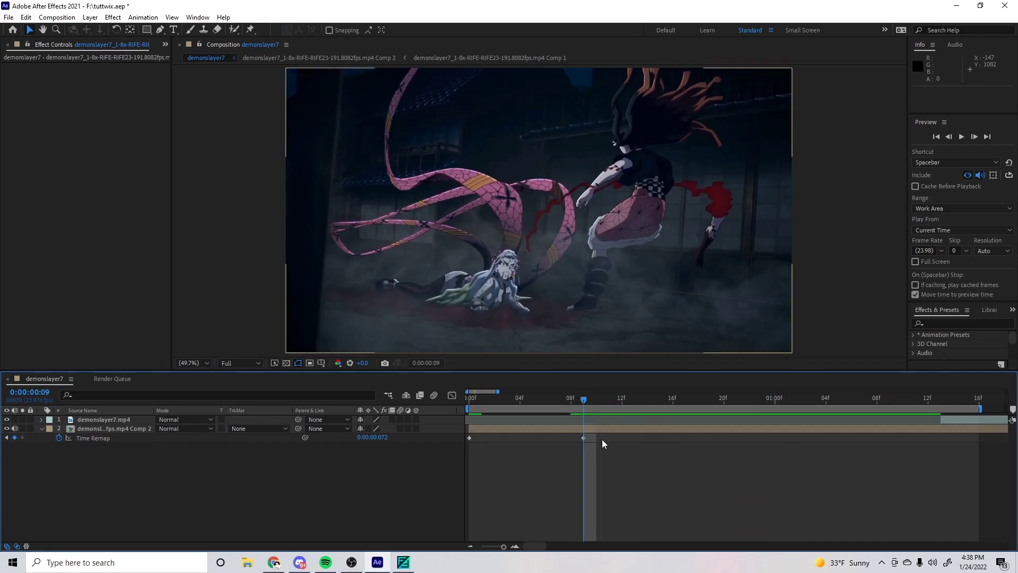
# Step: Try stretching the remap by moving the frame 9 keyframe to about frame 16, and undo the move
pyautogui.moveTo(583, 438); pyautogui.dragTo(672, 437)
pyautogui.moveTo(600, 402); pyautogui.dragTo(491, 406)
pyautogui.hotkey('ctrl', 'z')
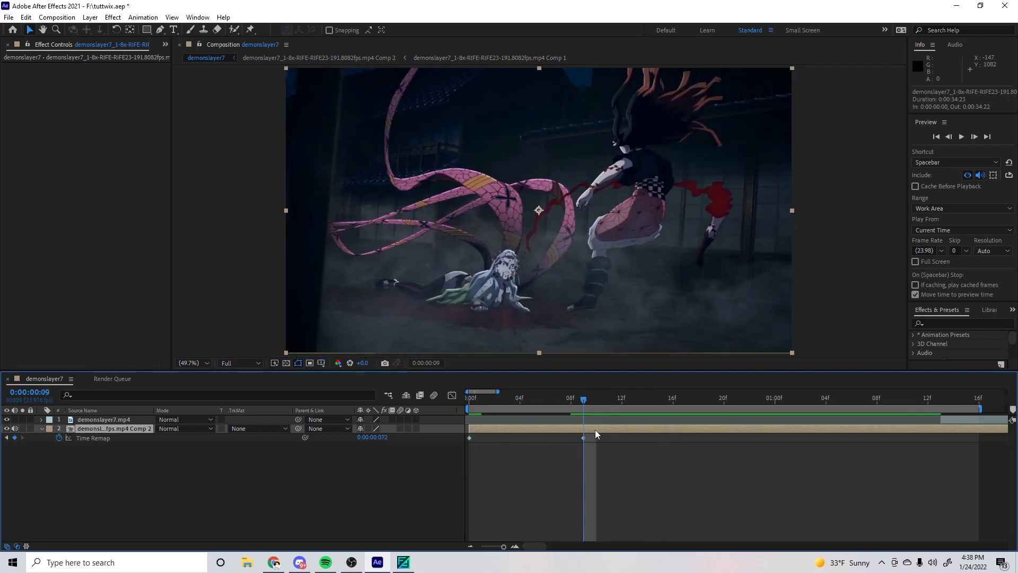
# Step: Split the Comp 2 layer at 0:00:00:09, discard the part after it, and apply Easy Ease to both Time Remap keyframes
pyautogui.hotkey('ctrl', 'shift', 'd')
pyautogui.press('Delete')
pyautogui.moveTo(579, 400); pyautogui.dragTo(463, 409)
pyautogui.moveTo(610, 436); pyautogui.dragTo(466, 440)
pyautogui.press('F9')
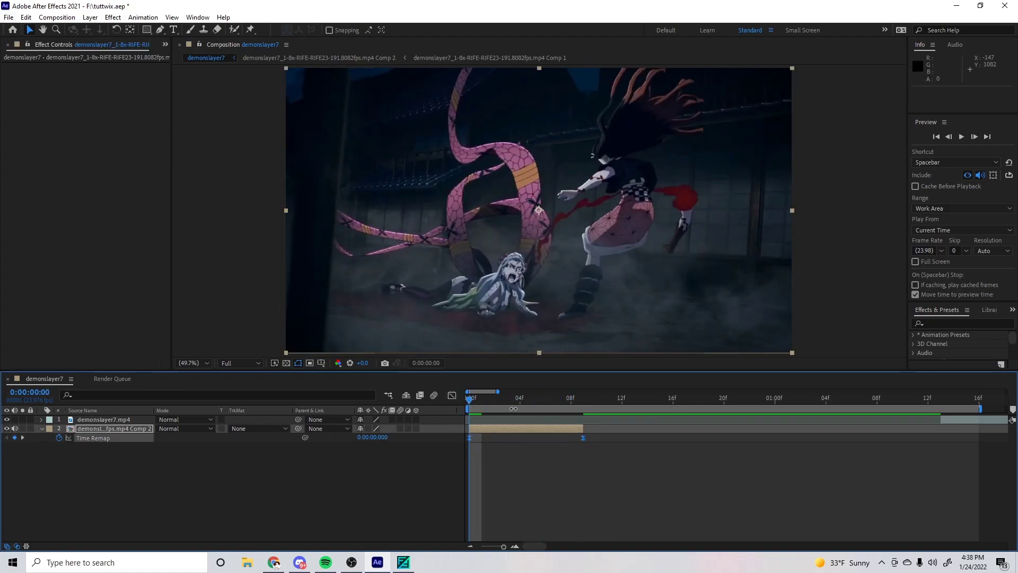
# Step: Show the Time Remap curve in the Graph Editor and set the preview resolution to Half
pyautogui.moveTo(602, 438); pyautogui.dragTo(458, 442)
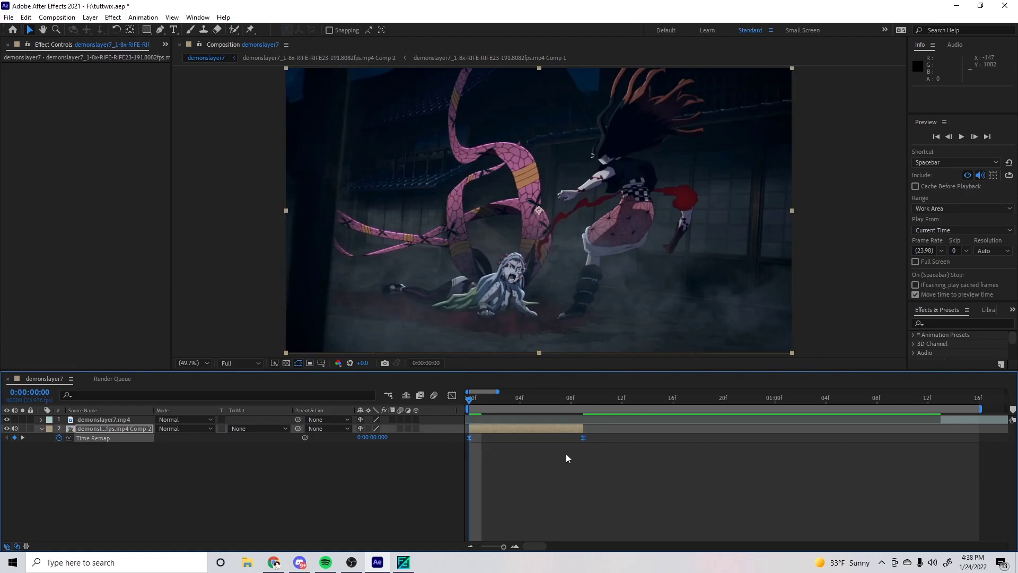
pyautogui.click(452, 394)
pyautogui.click(241, 363)
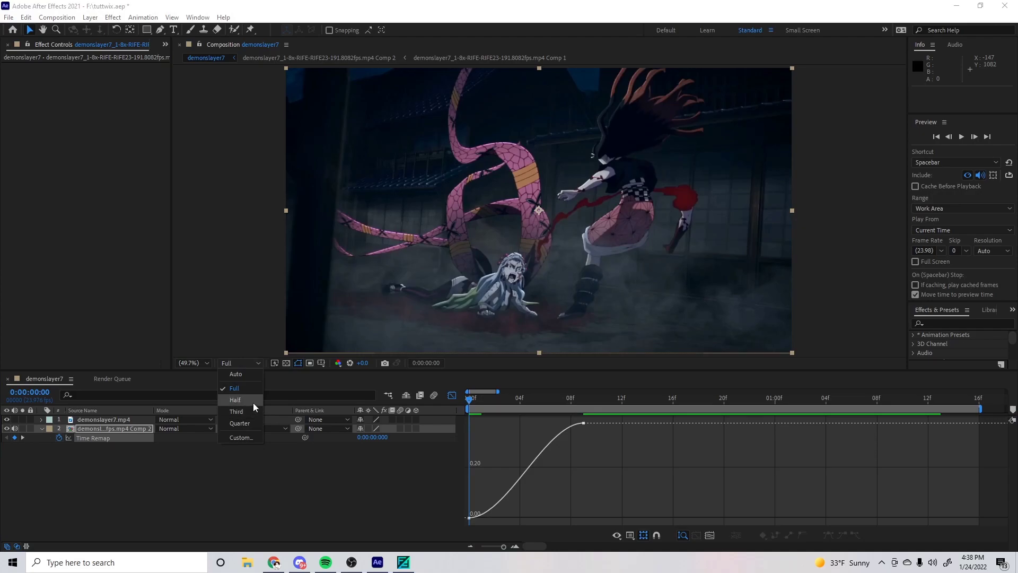
pyautogui.click(235, 400)
# Step: Bend the Time Remap curve into a fast-slow-fast shape with steep handles on both keyframes, and preview it
pyautogui.click(503, 496)
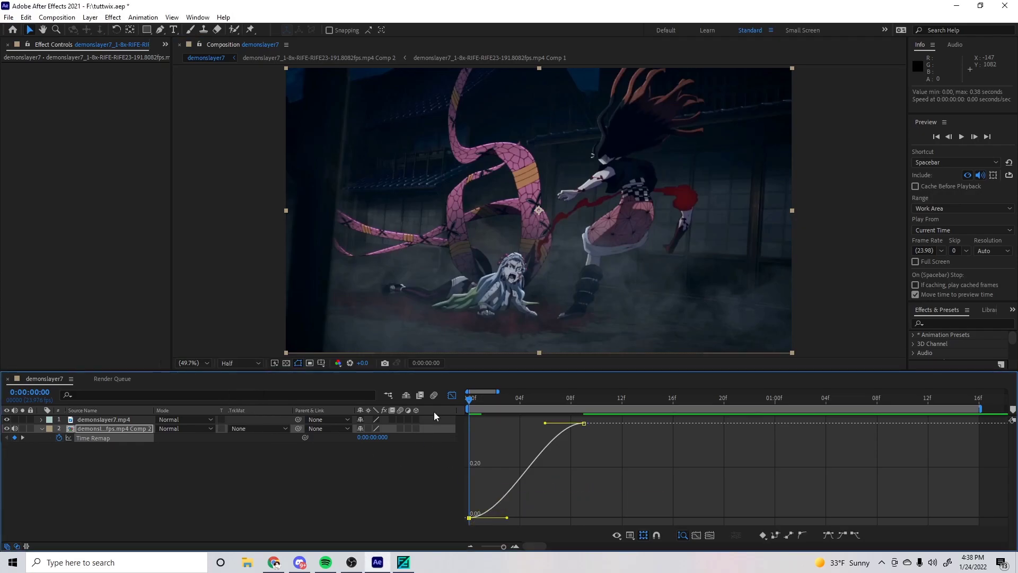
pyautogui.moveTo(506, 521); pyautogui.dragTo(544, 512)
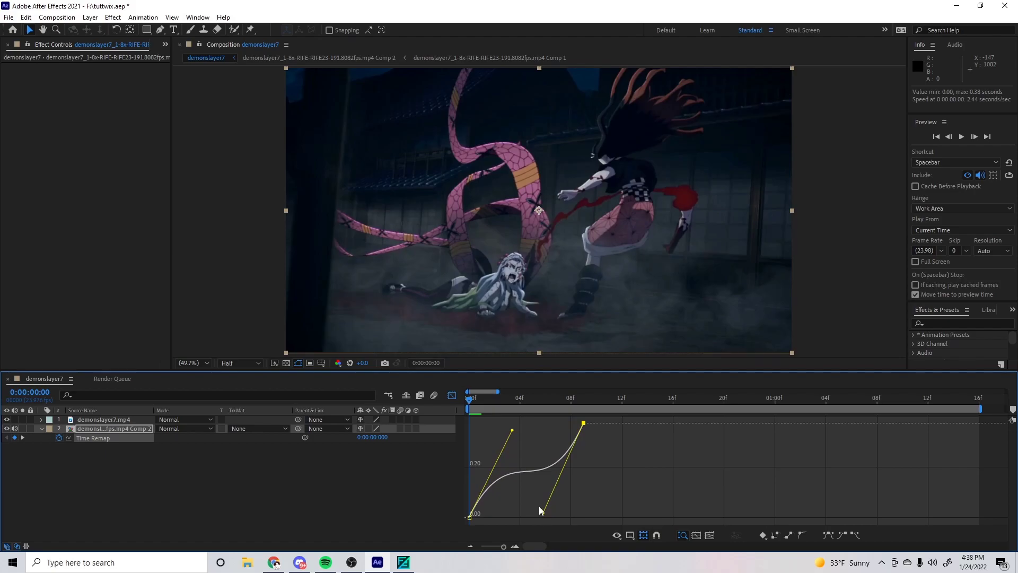
pyautogui.moveTo(484, 399); pyautogui.dragTo(461, 402)
pyautogui.press('space')
# Step: Refine the fast-slow-fast curve by extending both keyframe handles to about frame 4, and preview the motion
pyautogui.moveTo(465, 395)
pyautogui.mouseDown()
pyautogui.moveTo(594, 406)
pyautogui.moveTo(469, 411)
pyautogui.mouseUp()
pyautogui.moveTo(540, 517); pyautogui.dragTo(521, 517)
pyautogui.moveTo(516, 428); pyautogui.dragTo(518, 426)
pyautogui.press('space')
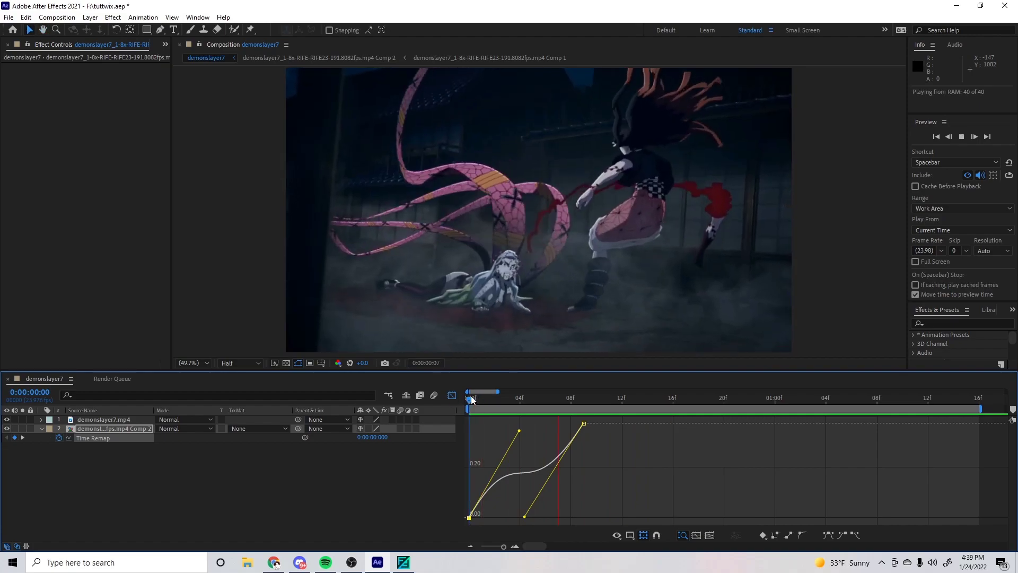
pyautogui.press('space')
pyautogui.moveTo(503, 397); pyautogui.dragTo(469, 401)
# Step: Make the curve's start handle nearly vertical and pull the end handle back to frame 0 at a shallow slope, then preview
pyautogui.moveTo(519, 431); pyautogui.dragTo(453, 410)
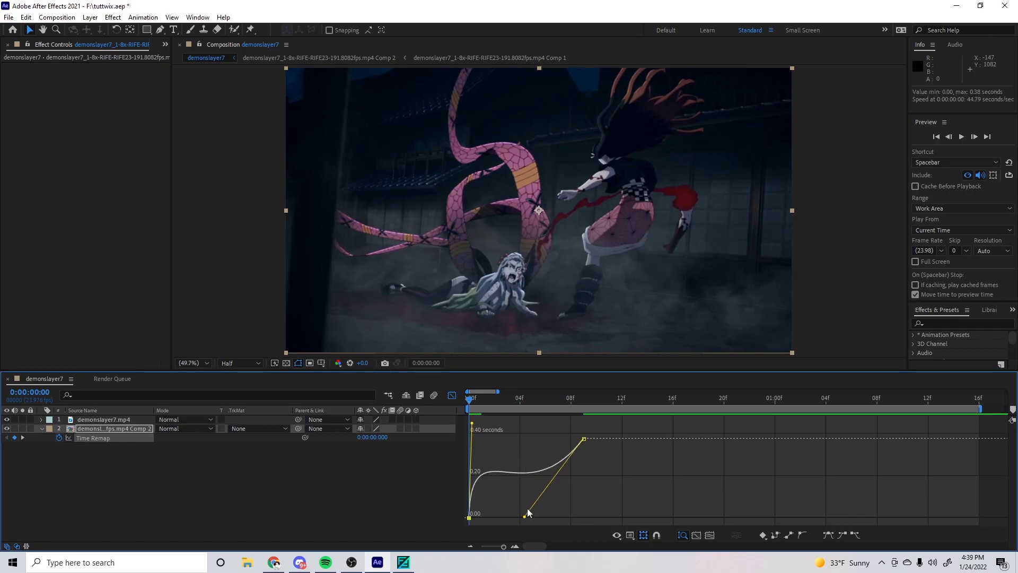
pyautogui.moveTo(525, 513); pyautogui.dragTo(447, 453)
pyautogui.press('space')
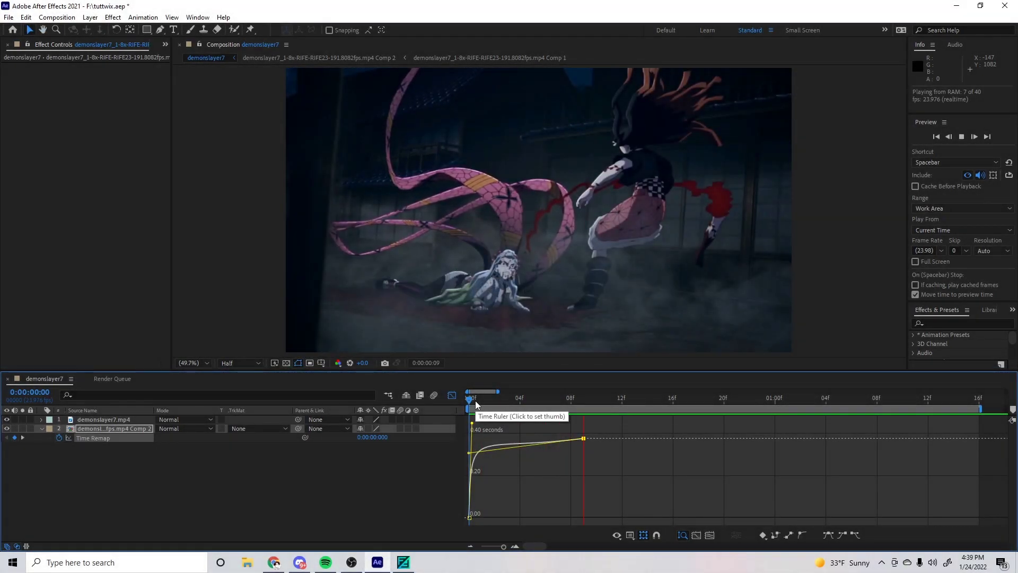
pyautogui.moveTo(475, 400)
pyautogui.mouseDown()
pyautogui.moveTo(507, 397)
pyautogui.moveTo(468, 404)
pyautogui.mouseUp()
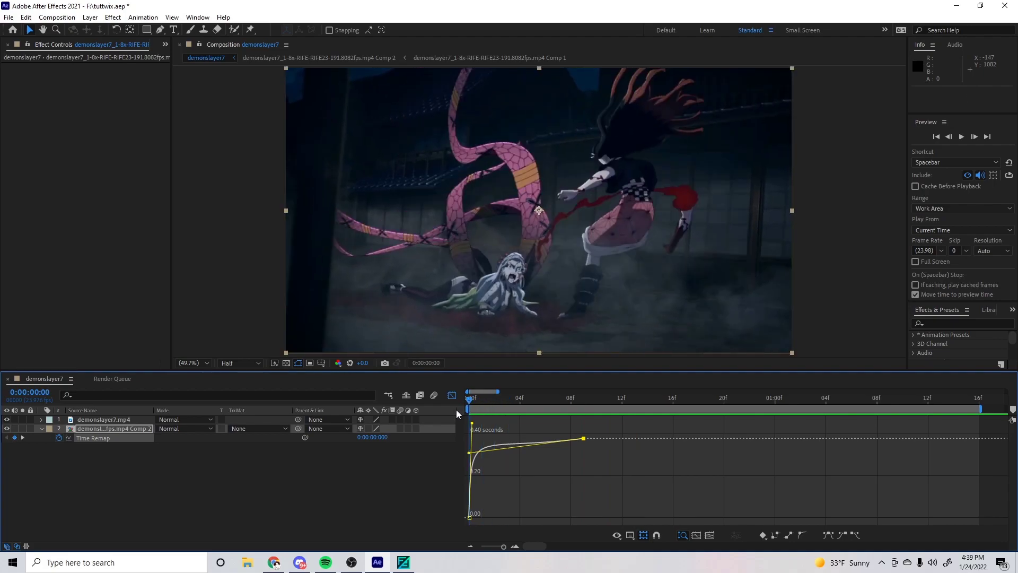
# Step: Reshape the Time Remap curve with the start handle extended to about frame 5 and the end handle pulled back near frame 0 at about 0.22 seconds
pyautogui.moveTo(472, 407); pyautogui.dragTo(396, 416)
pyautogui.moveTo(473, 424); pyautogui.dragTo(534, 440)
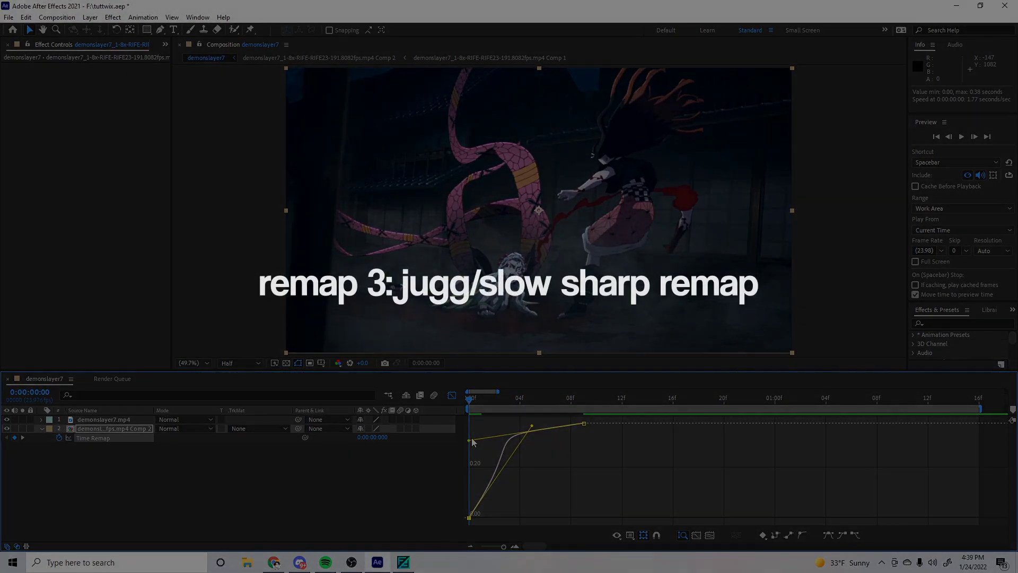
pyautogui.click(583, 422)
pyautogui.moveTo(471, 442); pyautogui.dragTo(478, 459)
pyautogui.moveTo(532, 425); pyautogui.dragTo(539, 426)
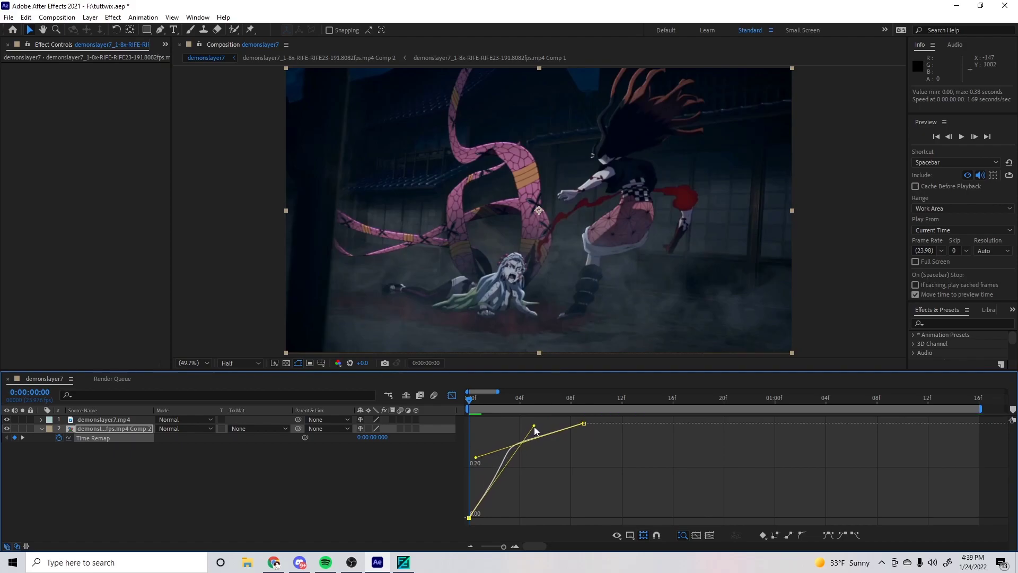
# Step: Raise the Time Remap end keyframe's handle slightly near frame 1 for a fast start and slow finish, then preview the motion
pyautogui.moveTo(477, 459); pyautogui.dragTo(478, 451)
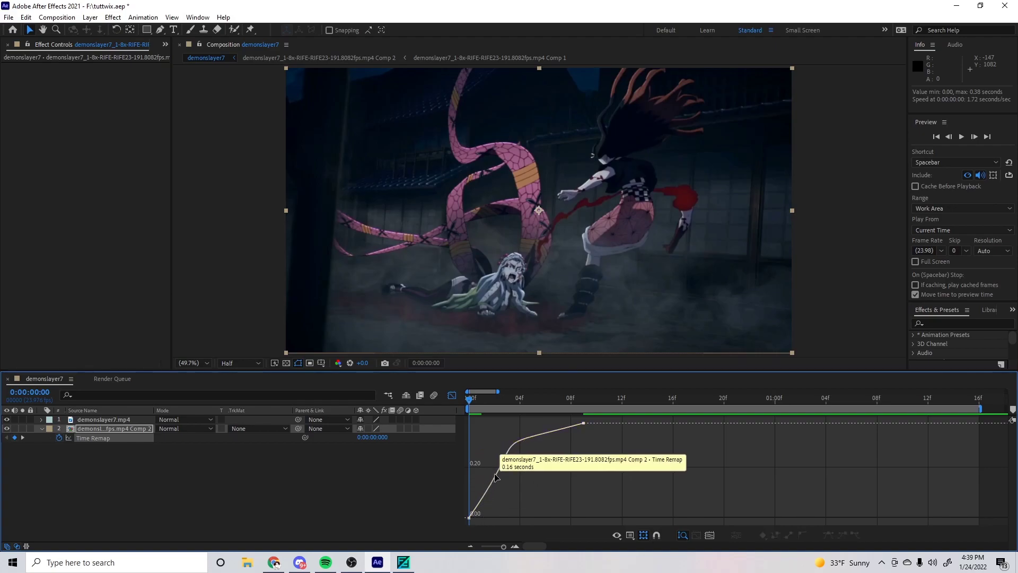
pyautogui.click(493, 401)
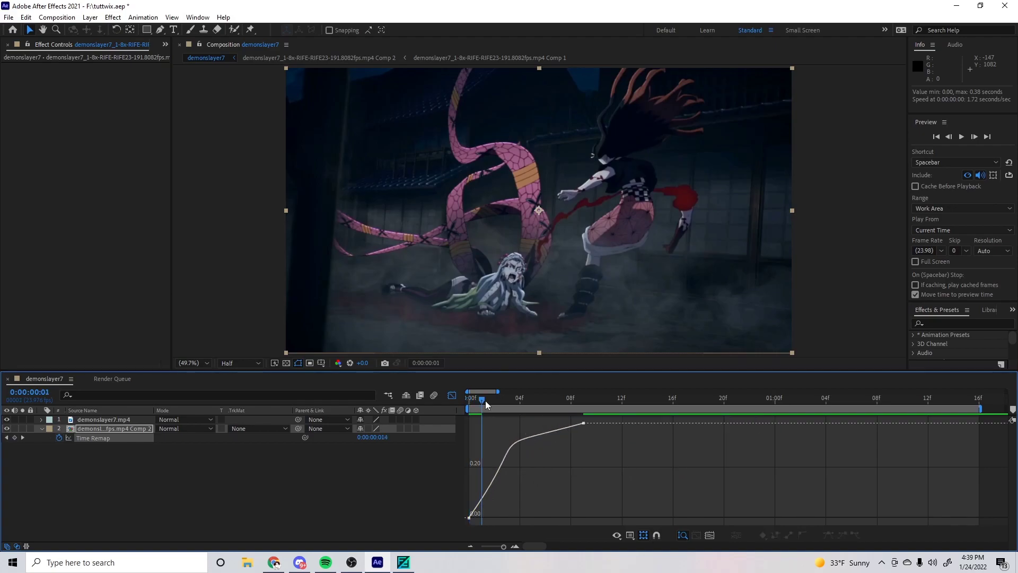
pyautogui.moveTo(493, 406); pyautogui.dragTo(427, 406)
pyautogui.press('space')
pyautogui.click(481, 402)
pyautogui.click(467, 402)
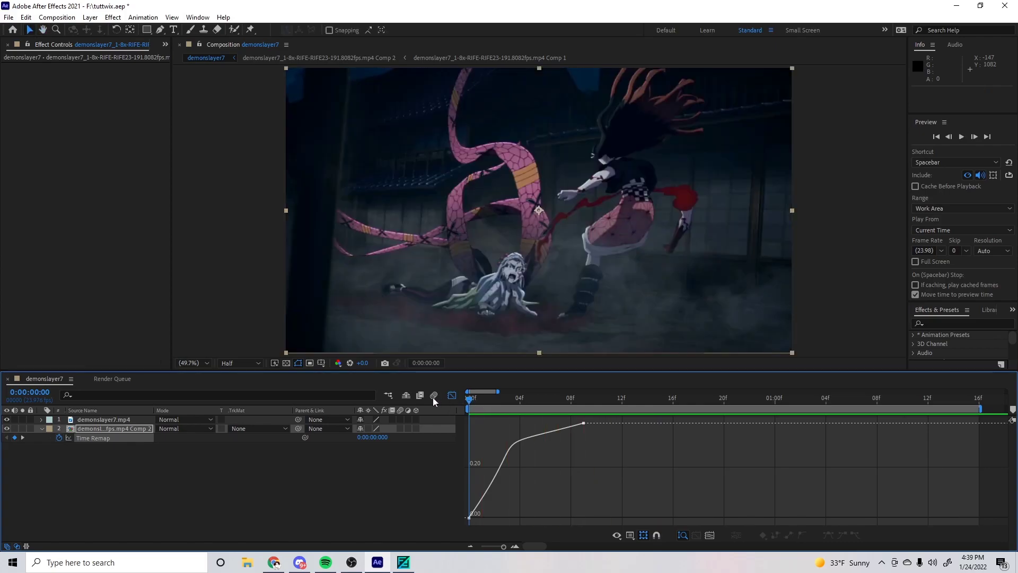
pyautogui.press('space')
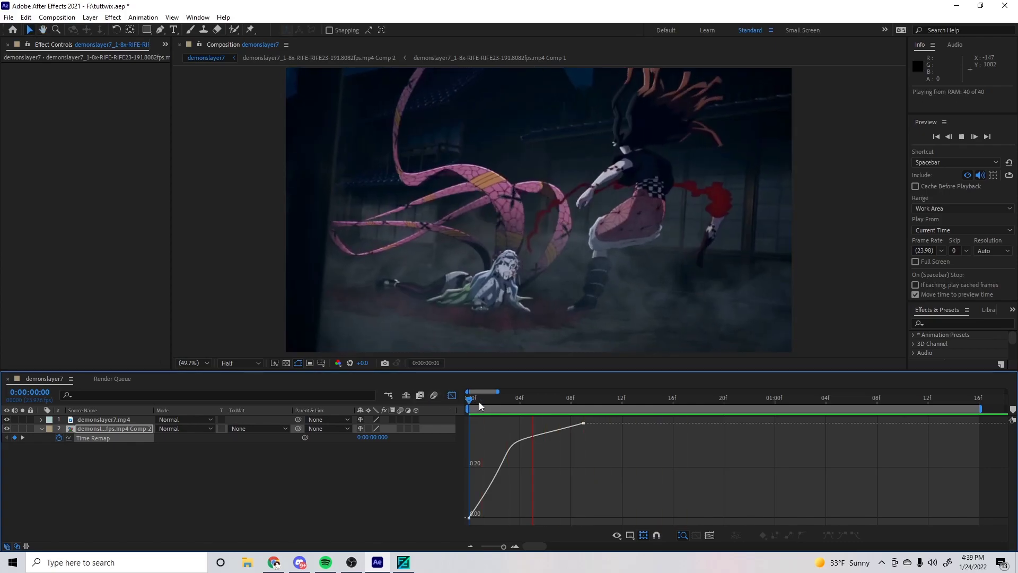
pyautogui.moveTo(479, 402); pyautogui.dragTo(417, 403)
pyautogui.press('space')
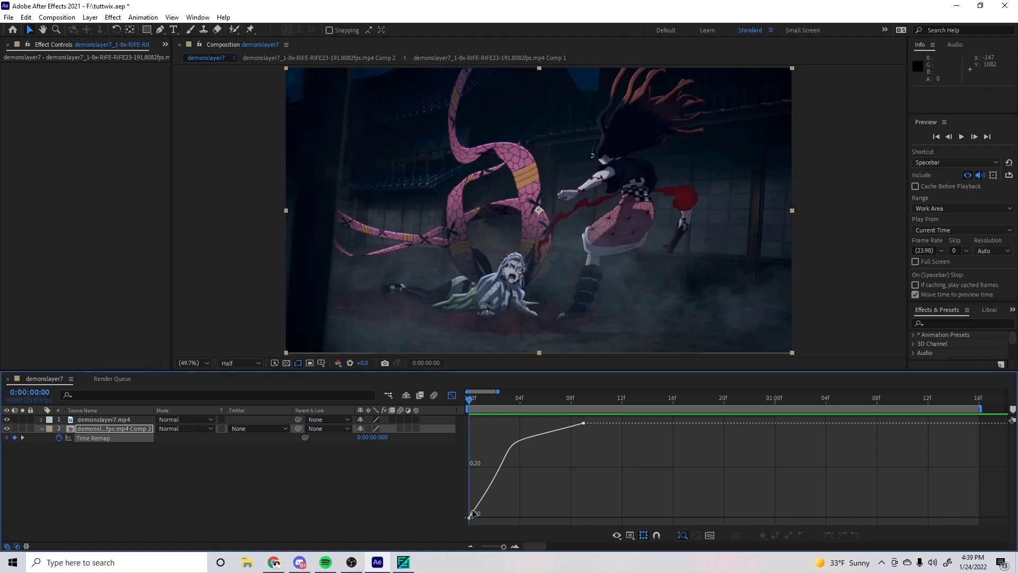
# Step: Reshape the Time Remap curve into fast-slow-fast, with the start handle high near frame 4 and the end handle low near frame 5, and preview it
pyautogui.click(469, 516)
pyautogui.moveTo(482, 453); pyautogui.dragTo(532, 509)
pyautogui.moveTo(533, 427)
pyautogui.mouseDown()
pyautogui.moveTo(508, 436)
pyautogui.moveTo(521, 435)
pyautogui.mouseUp()
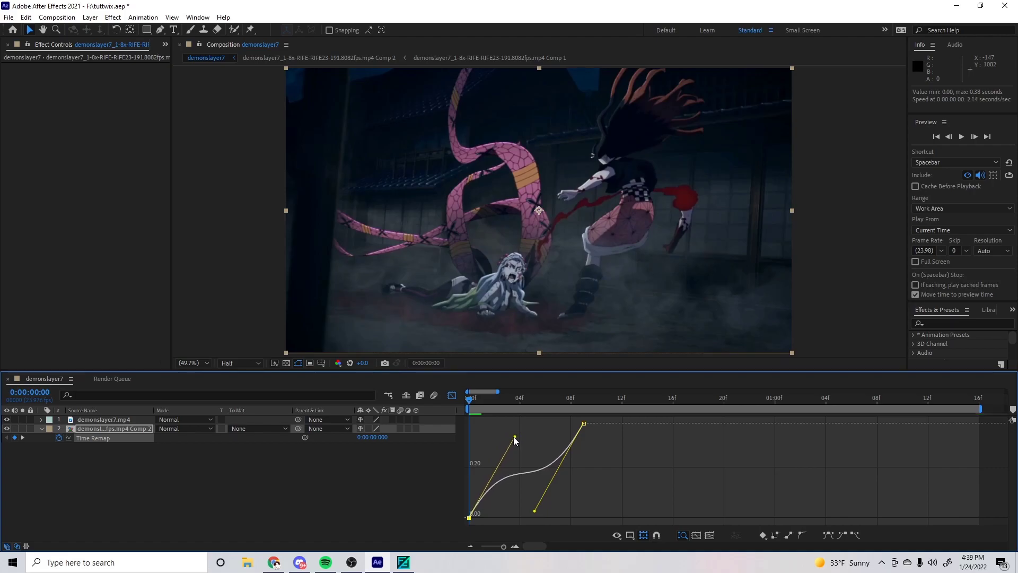
pyautogui.moveTo(534, 511); pyautogui.dragTo(536, 513)
pyautogui.press('space')
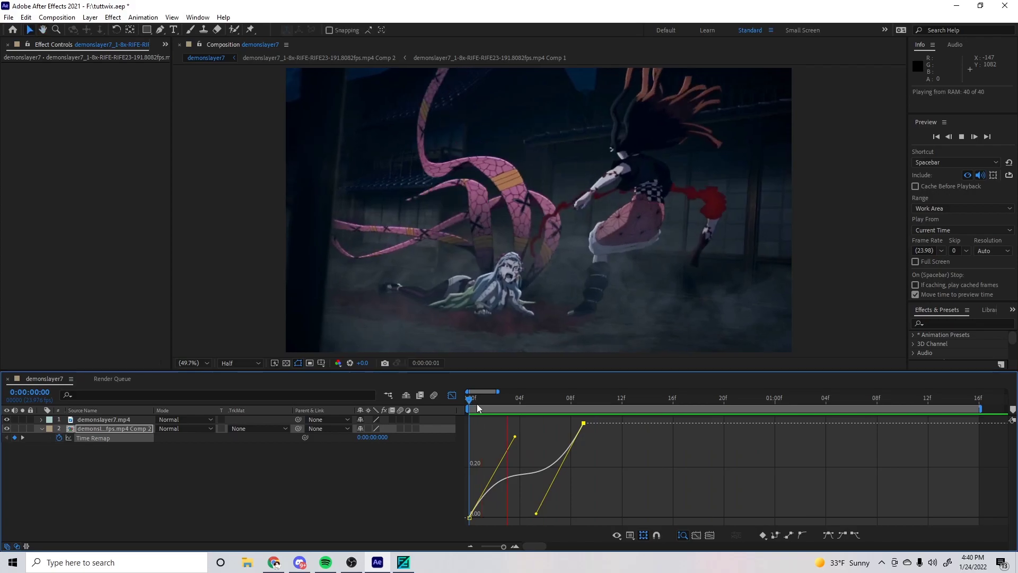
pyautogui.click(476, 403)
# Step: Return to the layer bar view and move the demonslayer7.mp4 layer so it starts at frame 9, after the first clip
pyautogui.moveTo(477, 402); pyautogui.dragTo(587, 408)
pyautogui.click(451, 396)
pyautogui.moveTo(933, 416); pyautogui.dragTo(597, 433)
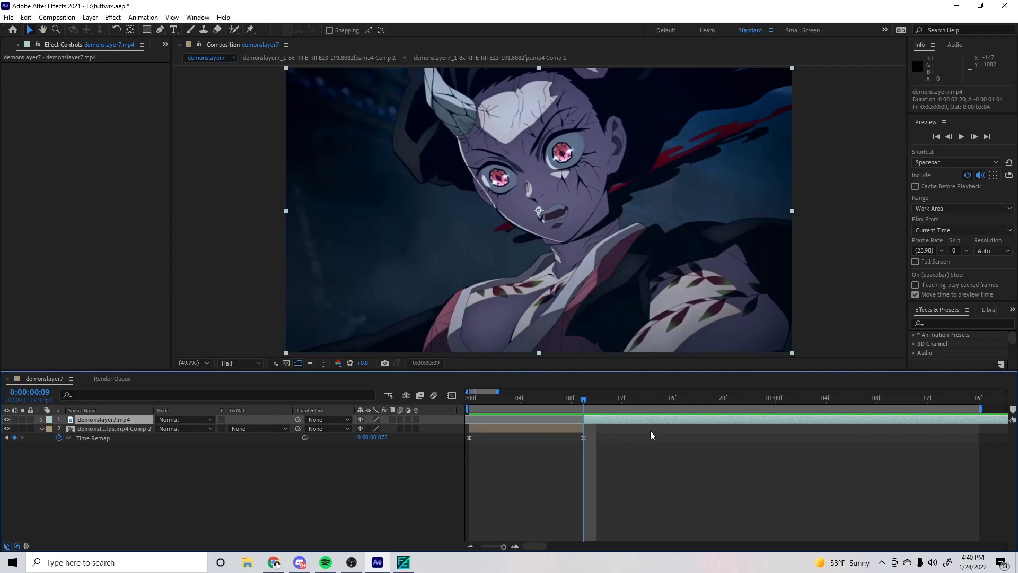
# Step: Split the demonslayer7.mp4 layer every three frames, from frame 9 up to its end at 0:00:03:05
pyautogui.press('pagedown')
pyautogui.press('pagedown')
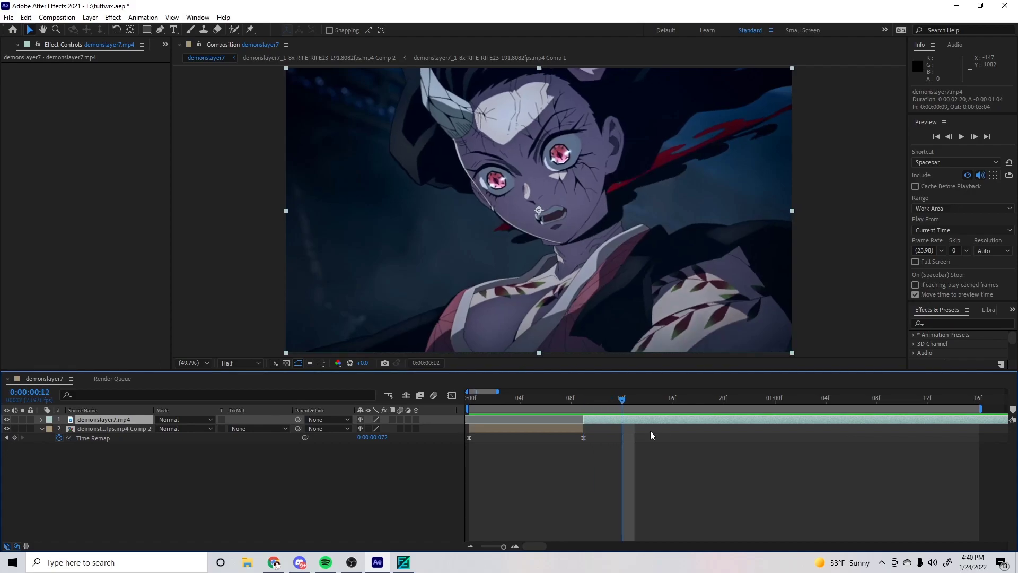
pyautogui.press('pageup')
pyautogui.press('pageup')
pyautogui.press('pagedown')
pyautogui.press('pagedown')
pyautogui.press('pagedown')
pyautogui.hotkey('ctrl', 'shift', 'd')
pyautogui.press('pagedown')
pyautogui.press('pagedown')
pyautogui.press('pagedown')
pyautogui.hotkey('ctrl', 'shift', 'd')
pyautogui.press('pagedown')
pyautogui.press('pagedown')
pyautogui.press('pagedown')
pyautogui.hotkey('ctrl', 'shift', 'd')
pyautogui.press('pagedown')
pyautogui.press('pagedown')
pyautogui.press('pagedown')
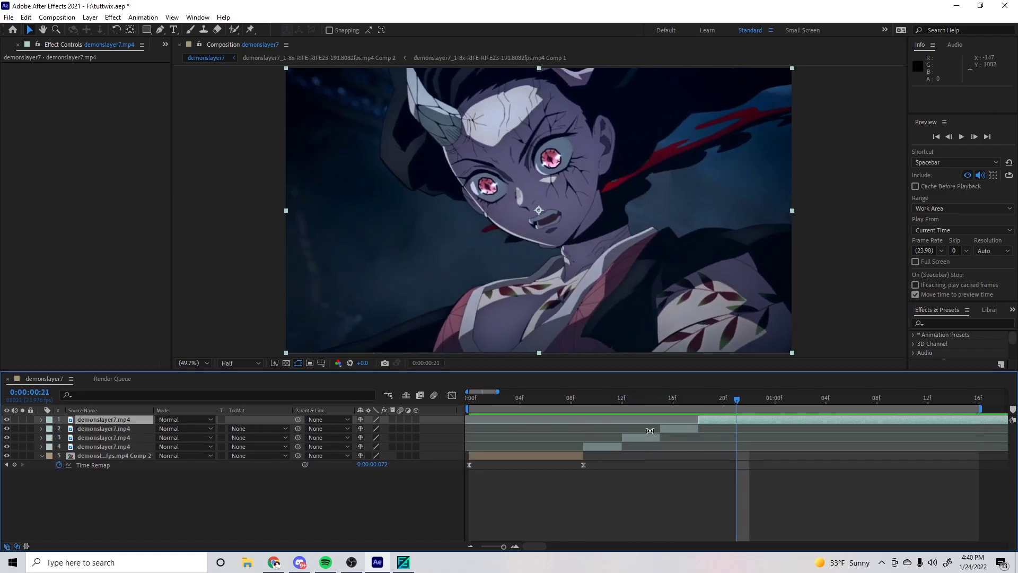
pyautogui.hotkey('ctrl', 'shift', 'd')
pyautogui.press('pagedown')
pyautogui.press('pagedown')
pyautogui.press('pagedown')
pyautogui.hotkey('ctrl', 'shift', 'd')
pyautogui.press('pagedown')
pyautogui.press('pagedown')
pyautogui.press('pagedown')
pyautogui.hotkey('ctrl', 'shift', 'd')
pyautogui.press('pagedown')
pyautogui.press('pagedown')
pyautogui.press('pagedown')
pyautogui.hotkey('ctrl', 'shift', 'd')
pyautogui.press('pagedown')
pyautogui.press('pagedown')
pyautogui.press('pagedown')
pyautogui.hotkey('ctrl', 'shift', 'd')
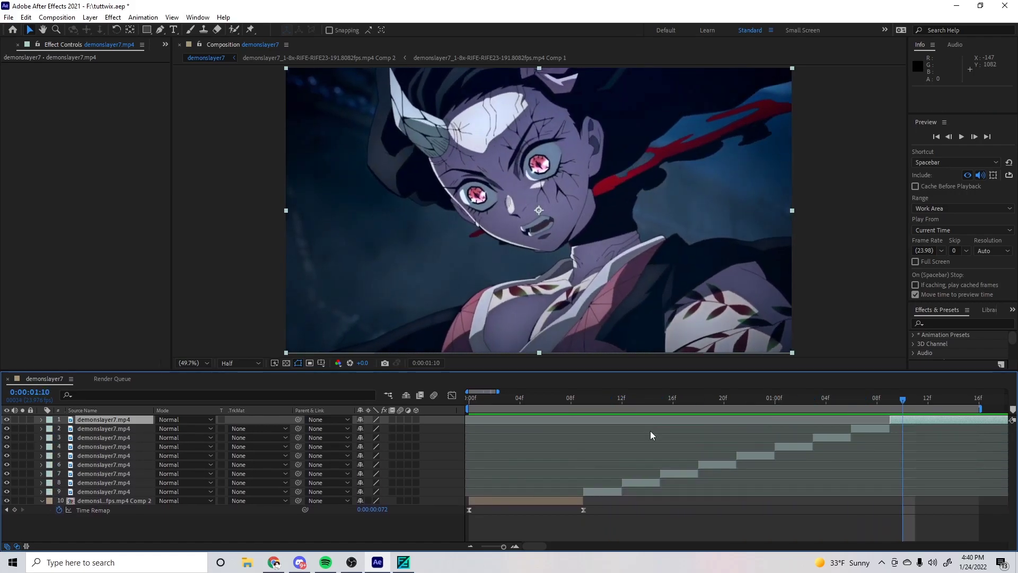
pyautogui.press('pagedown')
pyautogui.press('pagedown')
pyautogui.press('pagedown')
pyautogui.hotkey('ctrl', 'shift', 'd')
pyautogui.press('pagedown')
pyautogui.press('pagedown')
pyautogui.press('pagedown')
pyautogui.hotkey('ctrl', 'shift', 'd')
pyautogui.press('pagedown')
pyautogui.press('pagedown')
pyautogui.press('pagedown')
pyautogui.hotkey('ctrl', 'shift', 'd')
pyautogui.press('pagedown')
pyautogui.press('pagedown')
pyautogui.press('pagedown')
pyautogui.hotkey('ctrl', 'shift', 'd')
pyautogui.press('pagedown')
pyautogui.press('pagedown')
pyautogui.press('pagedown')
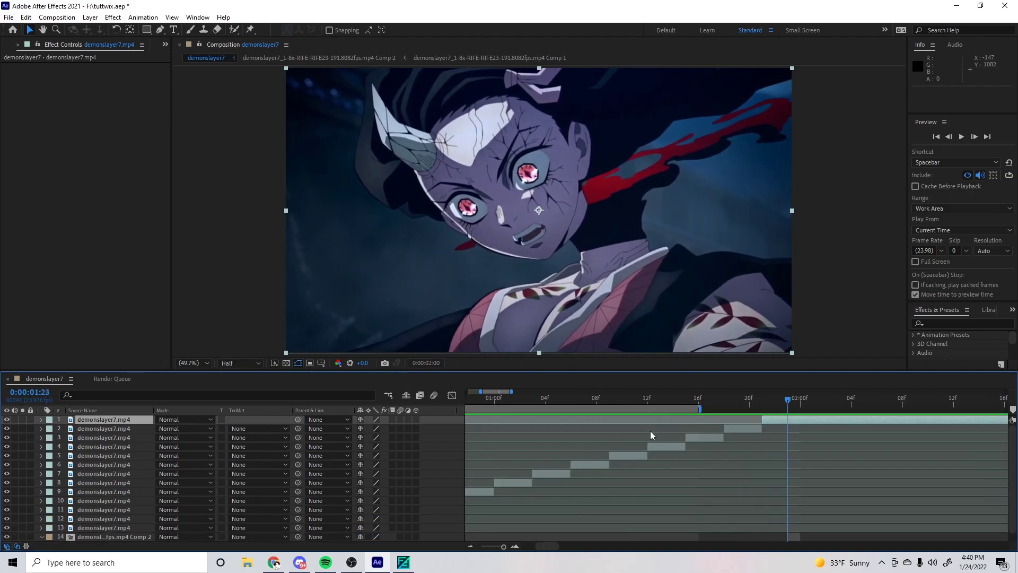
pyautogui.hotkey('ctrl', 'shift', 'd')
pyautogui.press('pagedown')
pyautogui.press('pagedown')
pyautogui.press('pagedown')
pyautogui.hotkey('ctrl', 'shift', 'd')
pyautogui.press('pagedown')
pyautogui.press('pagedown')
pyautogui.press('pagedown')
pyautogui.hotkey('ctrl', 'shift', 'd')
pyautogui.press('pagedown')
pyautogui.press('pagedown')
pyautogui.press('pagedown')
pyautogui.hotkey('ctrl', 'shift', 'd')
pyautogui.press('pagedown')
pyautogui.press('pagedown')
pyautogui.press('pagedown')
pyautogui.hotkey('ctrl', 'shift', 'd')
pyautogui.press('pagedown')
pyautogui.press('pagedown')
pyautogui.press('pagedown')
pyautogui.hotkey('ctrl', 'shift', 'd')
pyautogui.press('pagedown')
pyautogui.press('pagedown')
pyautogui.press('pagedown')
pyautogui.hotkey('ctrl', 'shift', 'd')
pyautogui.press('pagedown')
pyautogui.press('pagedown')
pyautogui.press('pagedown')
pyautogui.hotkey('ctrl', 'shift', 'd')
pyautogui.press('pagedown')
pyautogui.press('pagedown')
pyautogui.press('pagedown')
pyautogui.hotkey('ctrl', 'shift', 'd')
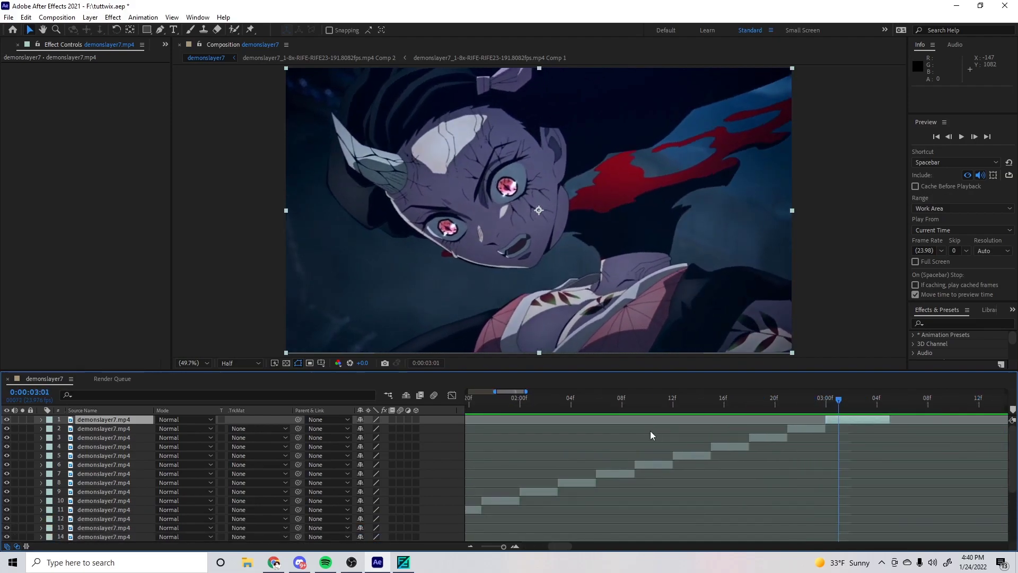
pyautogui.press('pagedown')
pyautogui.press('pagedown')
pyautogui.press('pagedown')
pyautogui.hotkey('ctrl', 'shift', 'd')
pyautogui.press('pagedown')
pyautogui.press('pagedown')
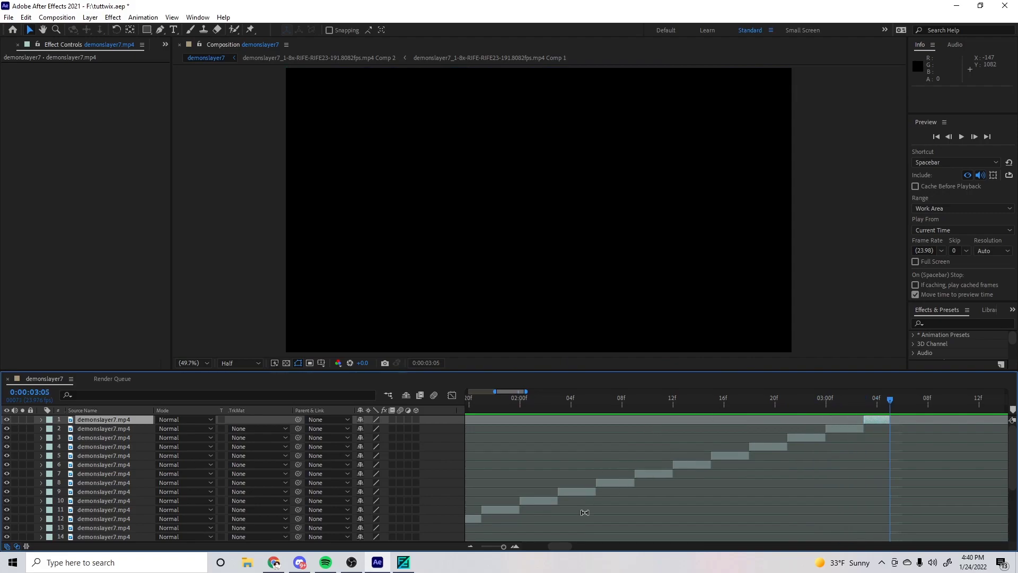
# Step: Select all 23 split demonslayer7.mp4 pieces and trim each one to a single frame
pyautogui.moveTo(570, 550); pyautogui.dragTo(542, 548)
pyautogui.scroll(-4, 544, 537)
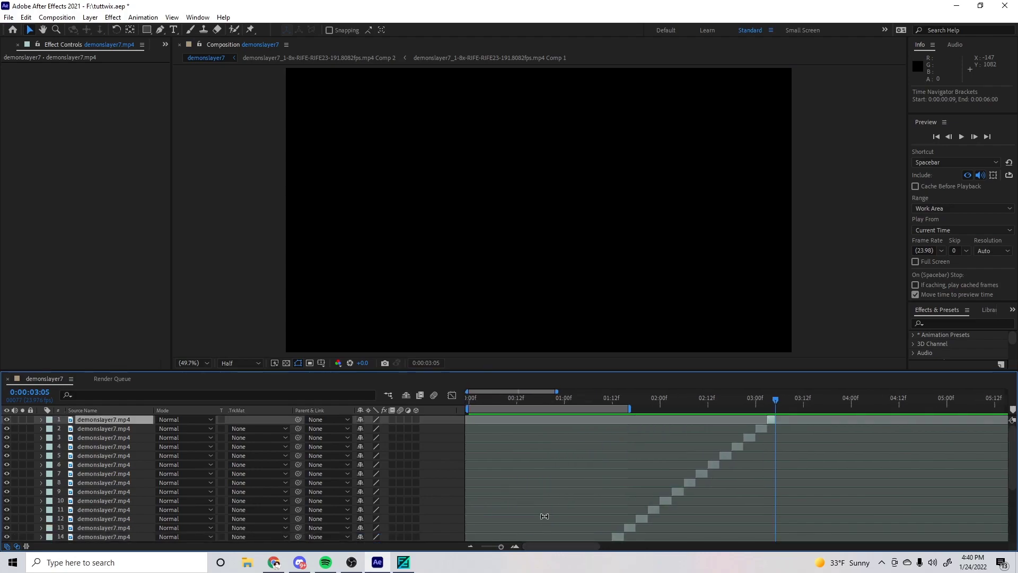
pyautogui.click(510, 521)
pyautogui.scroll(4, 512, 517)
pyautogui.keyDown('shift'); pyautogui.click(772, 421); pyautogui.keyUp('shift')
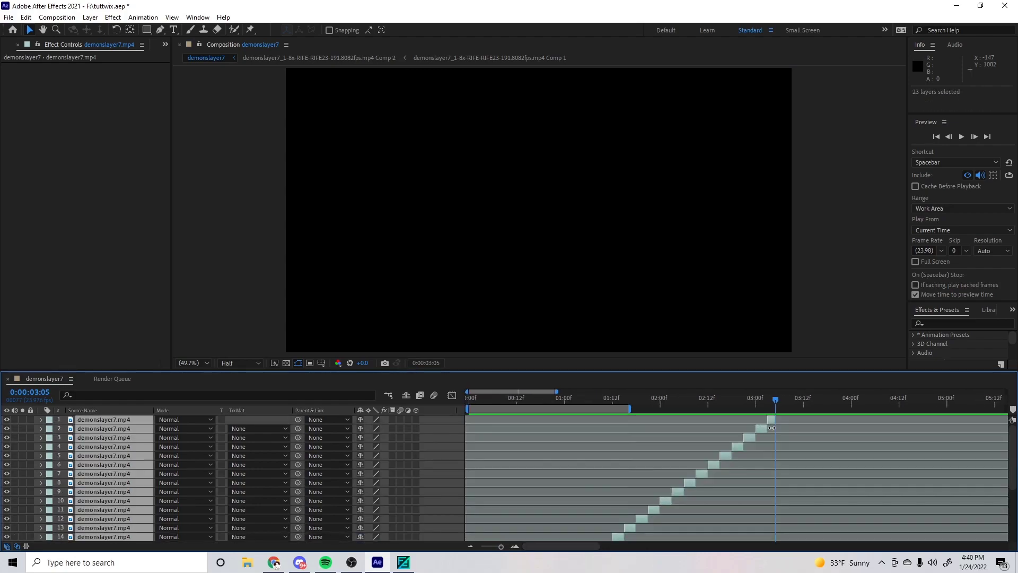
pyautogui.scroll(-4, 583, 467)
# Step: Arrange the selected one-frame pieces back to back with Sequence Layers
pyautogui.rightClick(566, 474)
pyautogui.moveTo(626, 337)
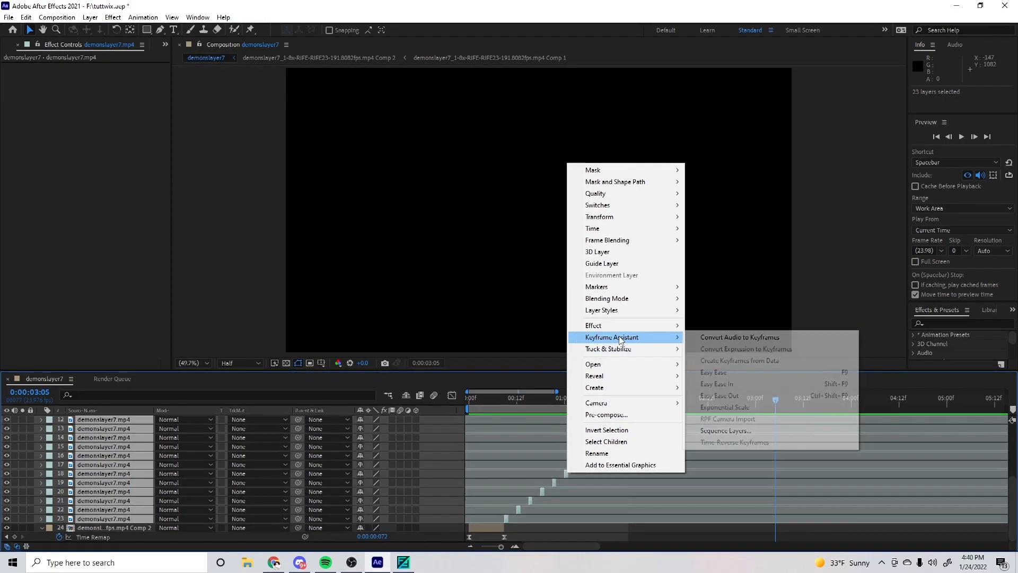
pyautogui.click(731, 430)
pyautogui.click(579, 317)
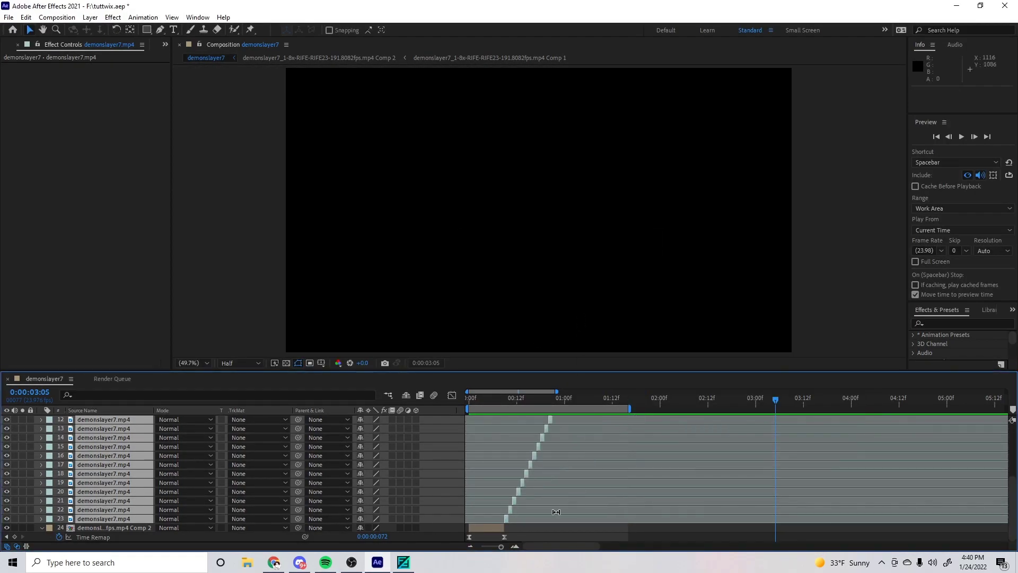
# Step: Pre-compose the sequenced pieces as Pre-comp 3 and fit the work area to the new layer
pyautogui.rightClick(517, 489)
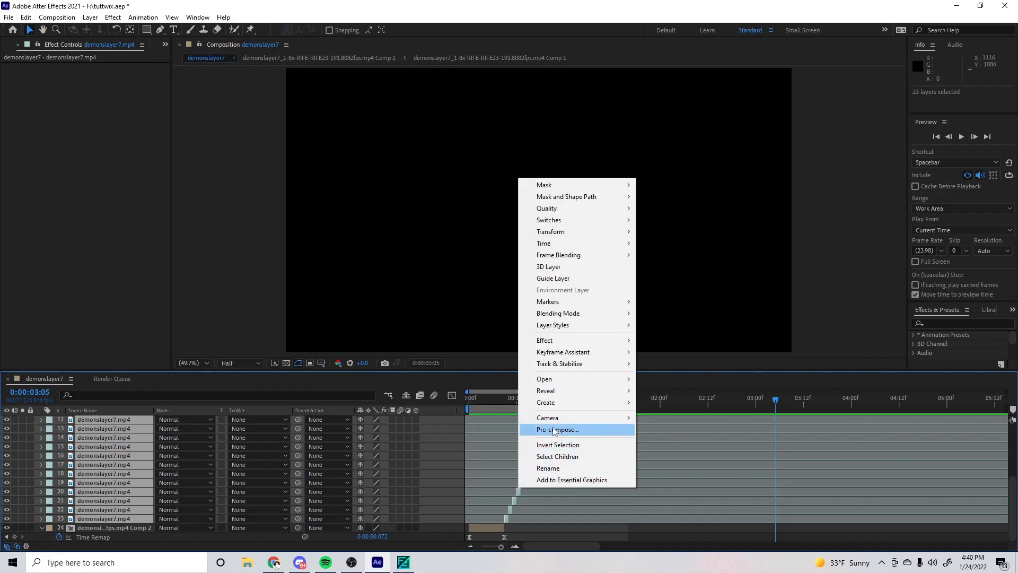
pyautogui.click(535, 430)
pyautogui.press('Return')
pyautogui.click(508, 399)
pyautogui.hotkey('ctrl', 'alt', 'b')
pyautogui.press('o')
# Step: Set the preview resolution to Full and render the work area to demonslayer7.avi through the Render Queue
pyautogui.click(240, 363)
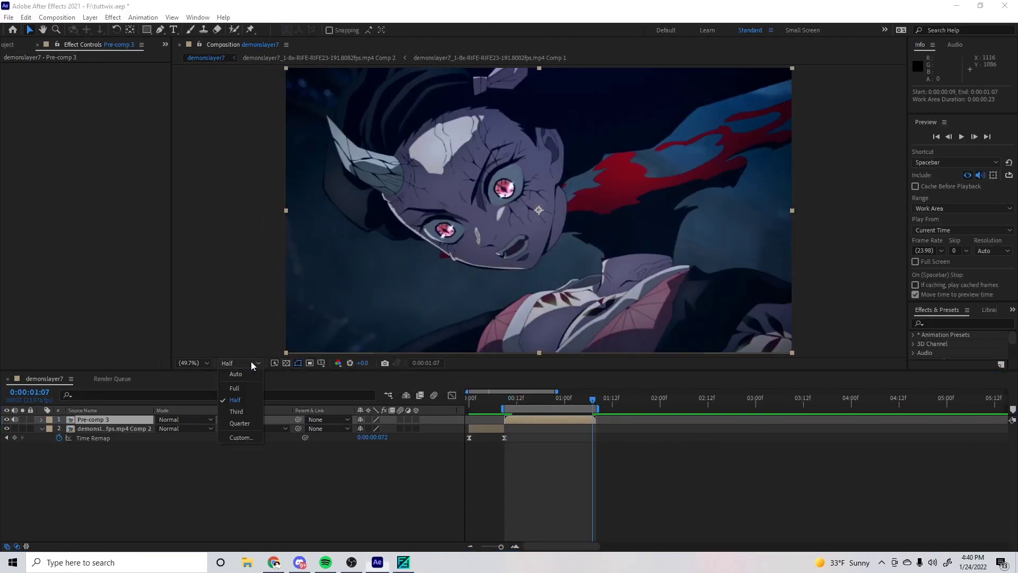
pyautogui.click(237, 392)
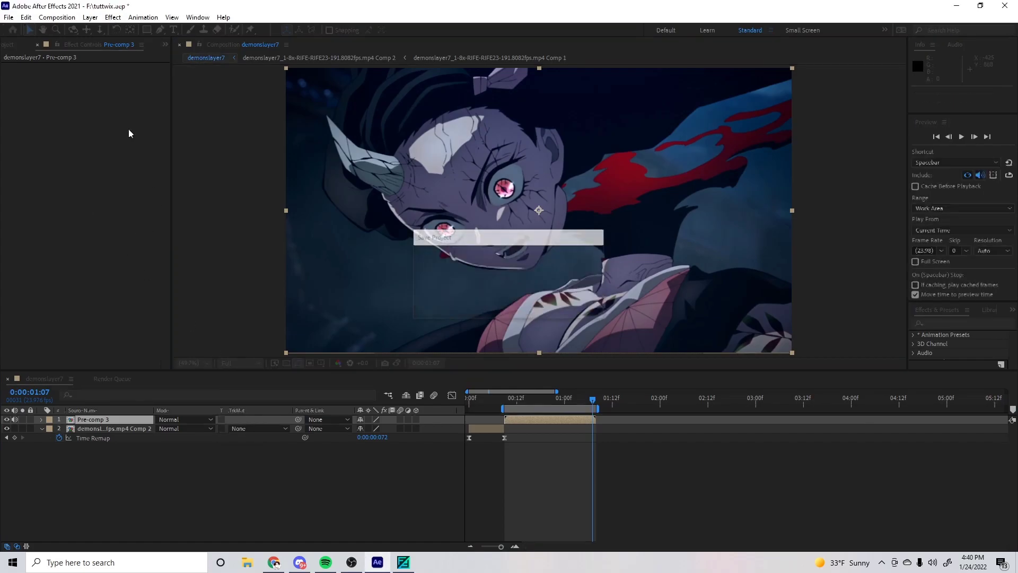
pyautogui.click(9, 17)
pyautogui.moveTo(57, 188)
pyautogui.click(220, 200)
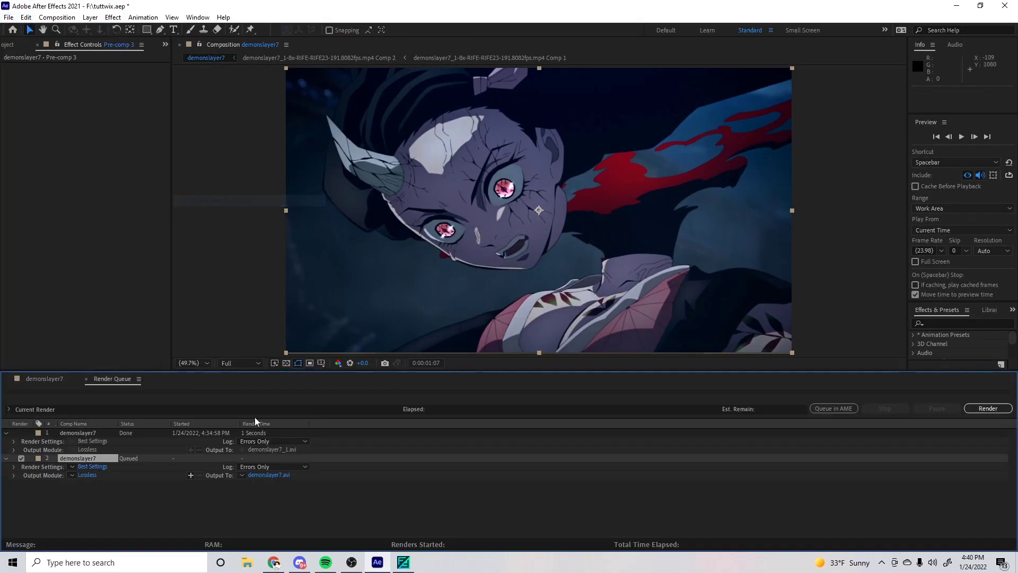
pyautogui.click(986, 408)
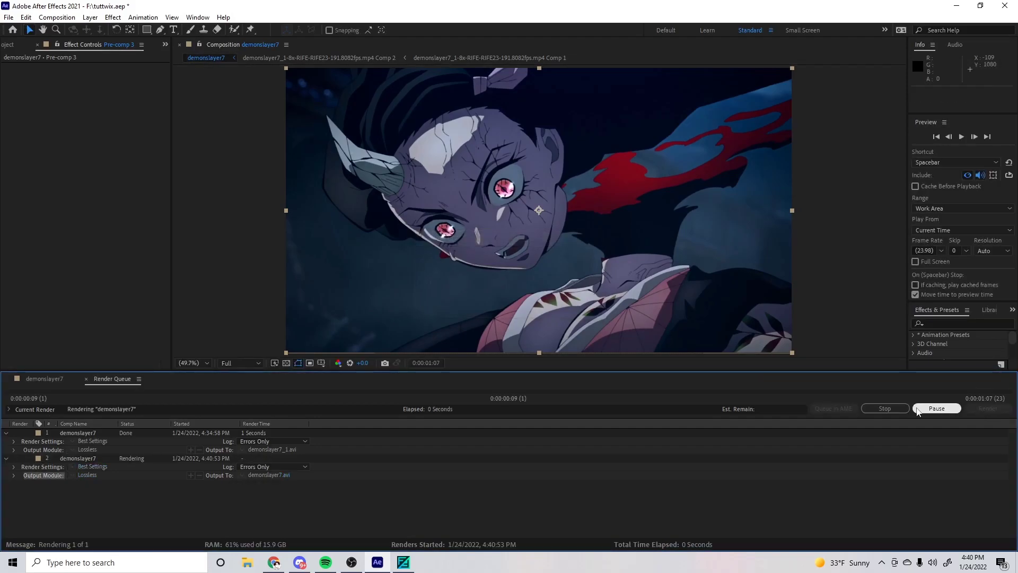
# Step: Switch to Flowframes, load demonslayer7.avi as the input video, and interpolate it x8 with RIFE
pyautogui.click(404, 562)
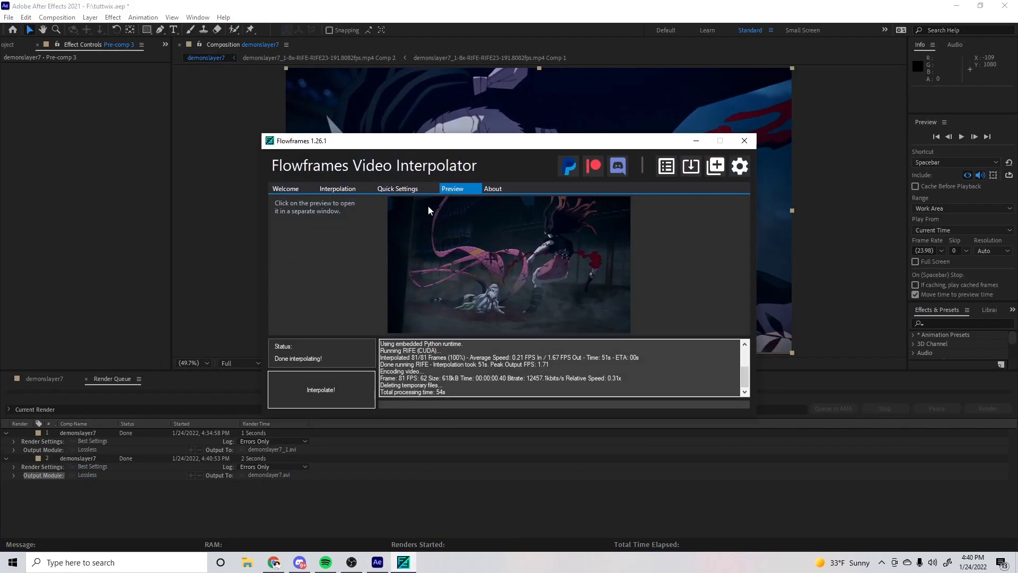
pyautogui.click(339, 187)
pyautogui.click(716, 220)
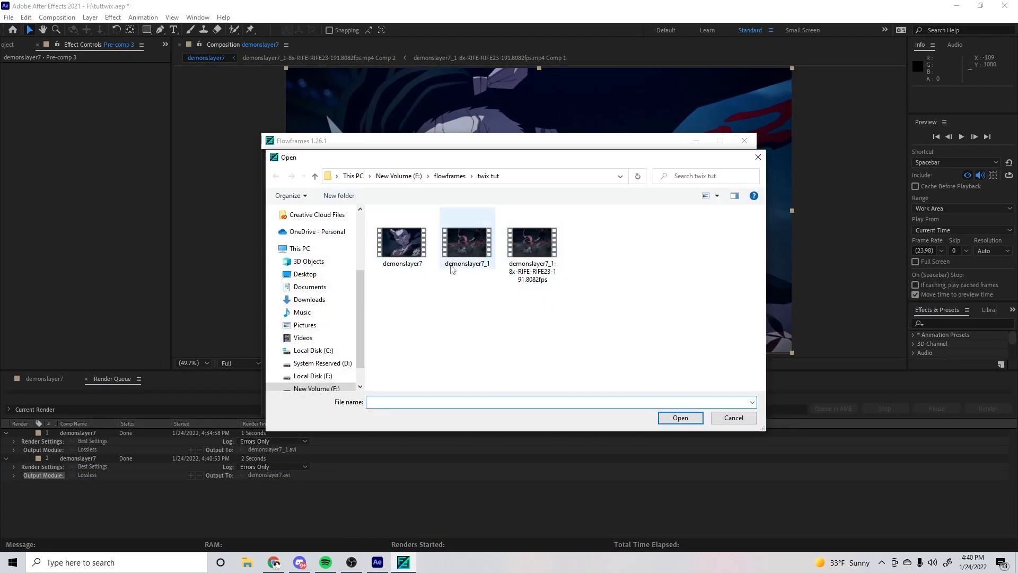
pyautogui.doubleClick(403, 241)
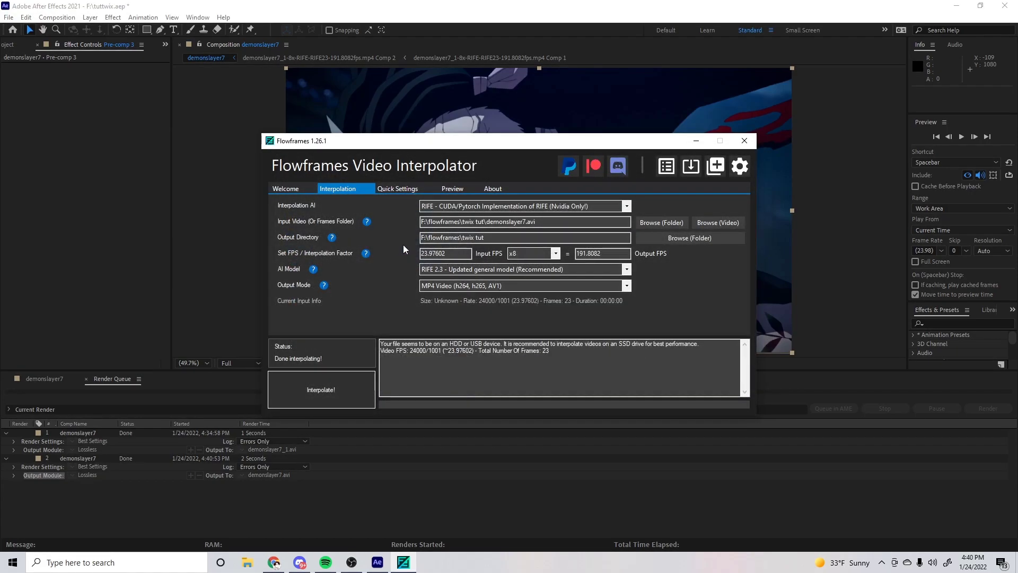
pyautogui.click(323, 390)
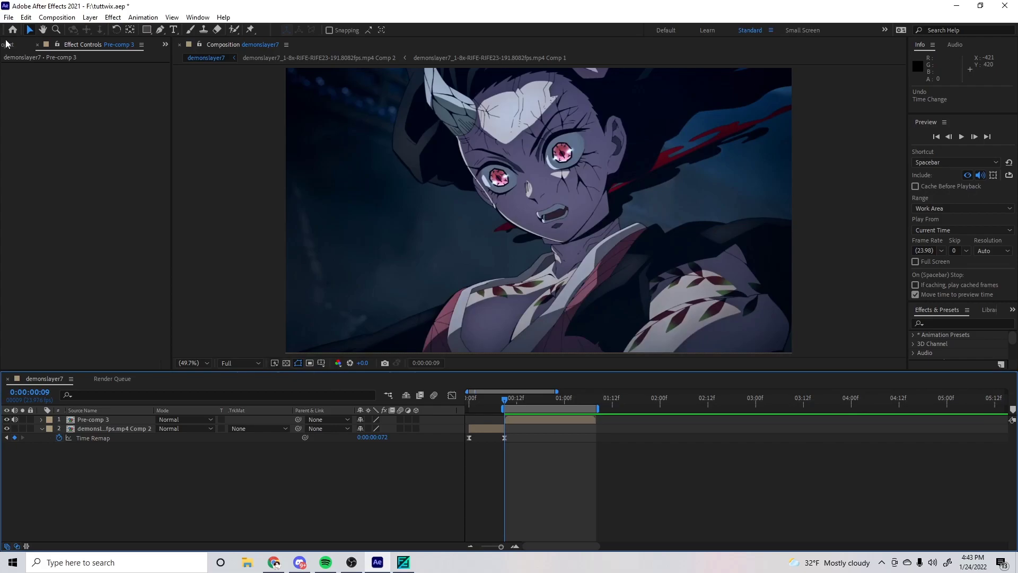
# Step: Back in After Effects, import the interpolated demonslayer7-8x-RIFE-RIFE23-191.8082fps clip into the project
pyautogui.click(7, 44)
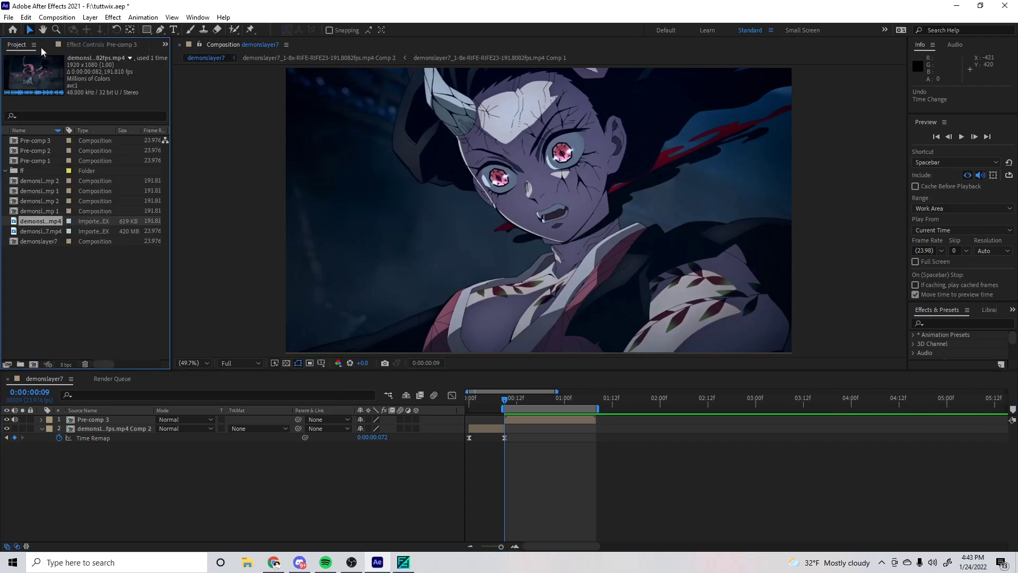
pyautogui.rightClick(30, 267)
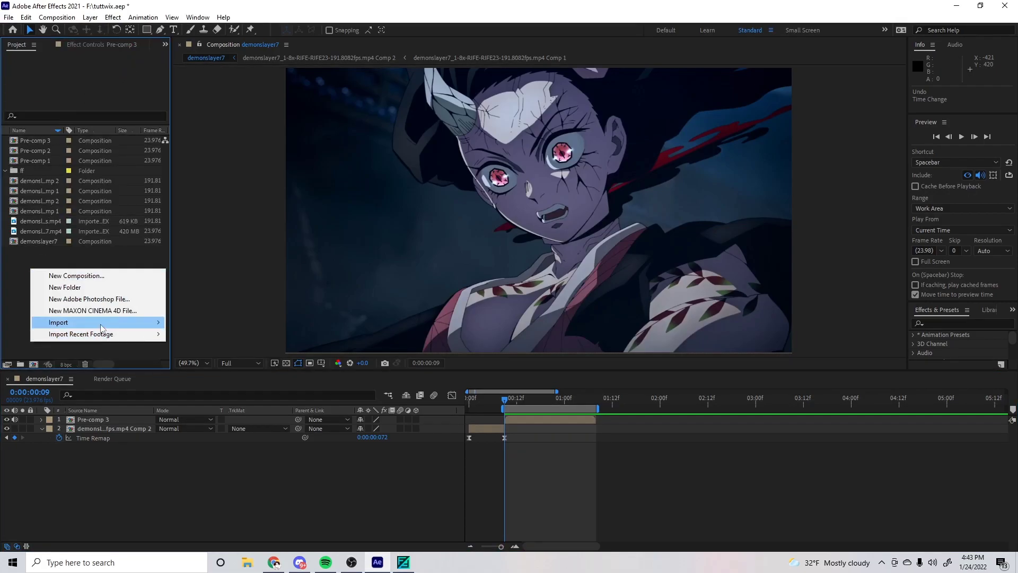
pyautogui.moveTo(121, 325)
pyautogui.click(201, 319)
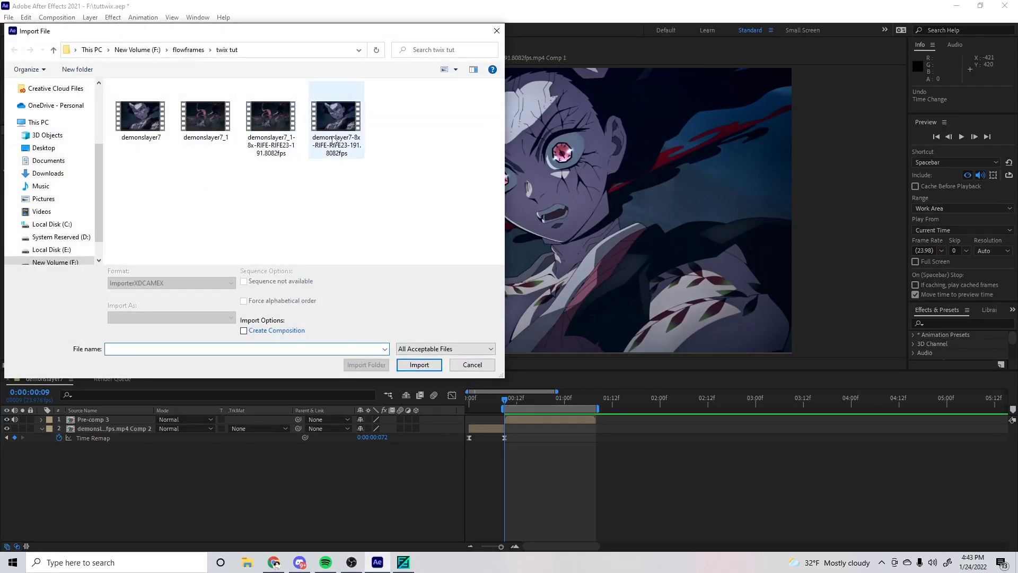
pyautogui.doubleClick(334, 139)
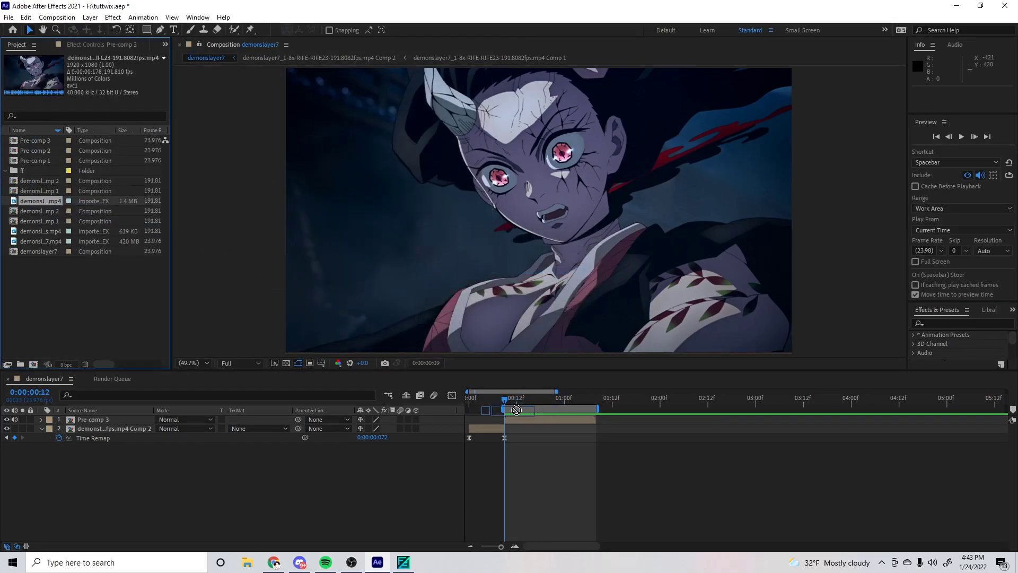
# Step: Add the interpolated clip to the timeline at frame 9 and delete the Pre-comp 3 layer
pyautogui.moveTo(48, 202); pyautogui.dragTo(467, 406)
pyautogui.click(520, 427)
pyautogui.press('Delete')
# Step: Extend the work area's end past 5 seconds and pre-compose the interpolated clip as Comp 3
pyautogui.moveTo(599, 410); pyautogui.dragTo(987, 409)
pyautogui.click(543, 421)
pyautogui.rightClick(543, 421)
pyautogui.click(589, 362)
pyautogui.click(413, 378)
# Step: Paste the copied effect onto the Comp 3 layer and pre-compose that layer again as Comp 4
pyautogui.hotkey('ctrl', 'space')
pyautogui.click(308, 468)
pyautogui.click(520, 419)
pyautogui.click(274, 563)
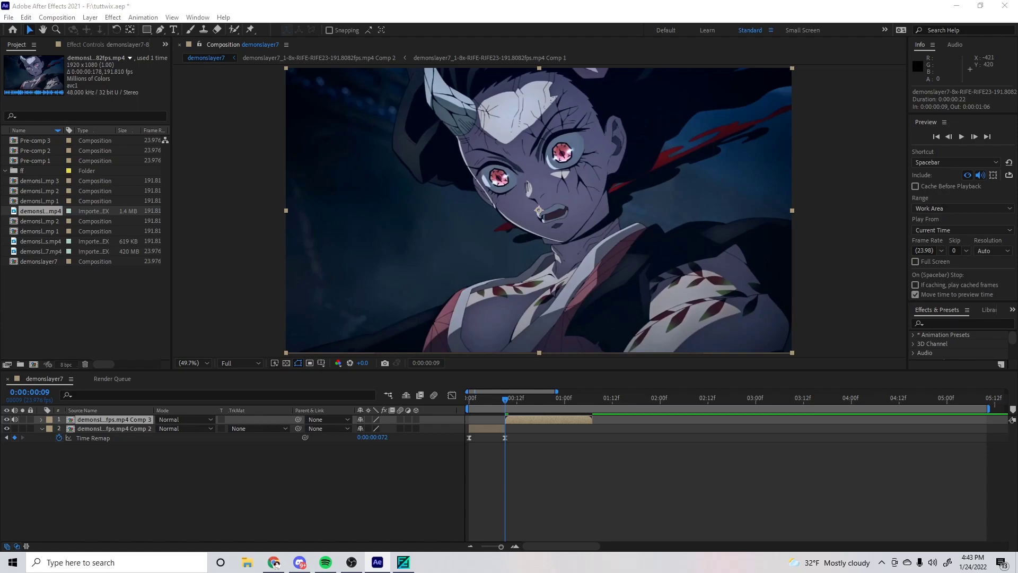
pyautogui.hotkey('ctrl', 'v')
pyautogui.rightClick(529, 415)
pyautogui.click(529, 418)
pyautogui.rightClick(529, 418)
pyautogui.click(551, 357)
pyautogui.click(383, 379)
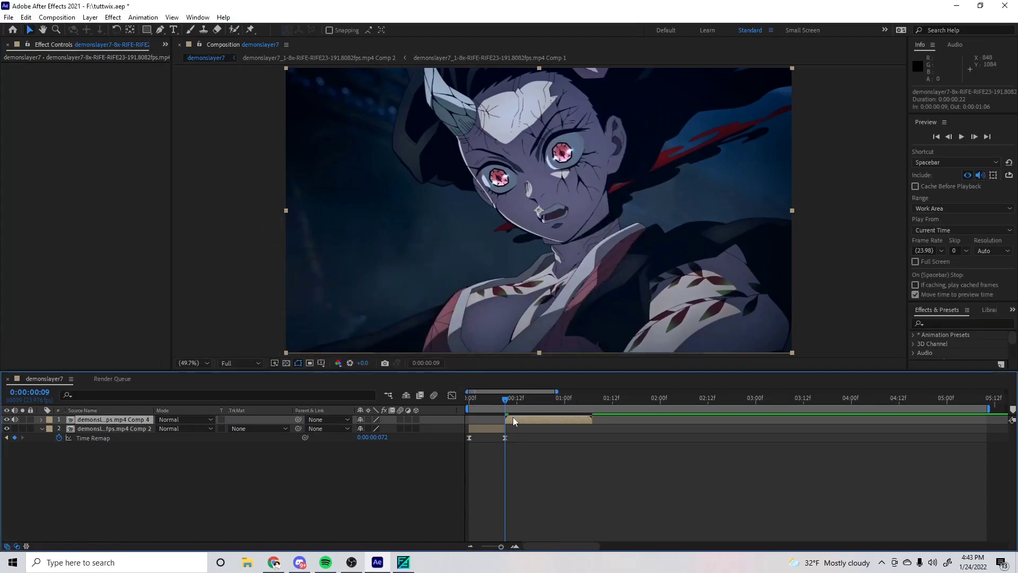
# Step: Enable time remapping on the Comp 4 layer, keyframe it at 0:00:01:06, and delete the end keyframe and the footage past that point
pyautogui.hotkey('ctrl', 'alt', 't')
pyautogui.moveTo(583, 402)
pyautogui.mouseDown()
pyautogui.moveTo(607, 404)
pyautogui.moveTo(588, 403)
pyautogui.mouseUp()
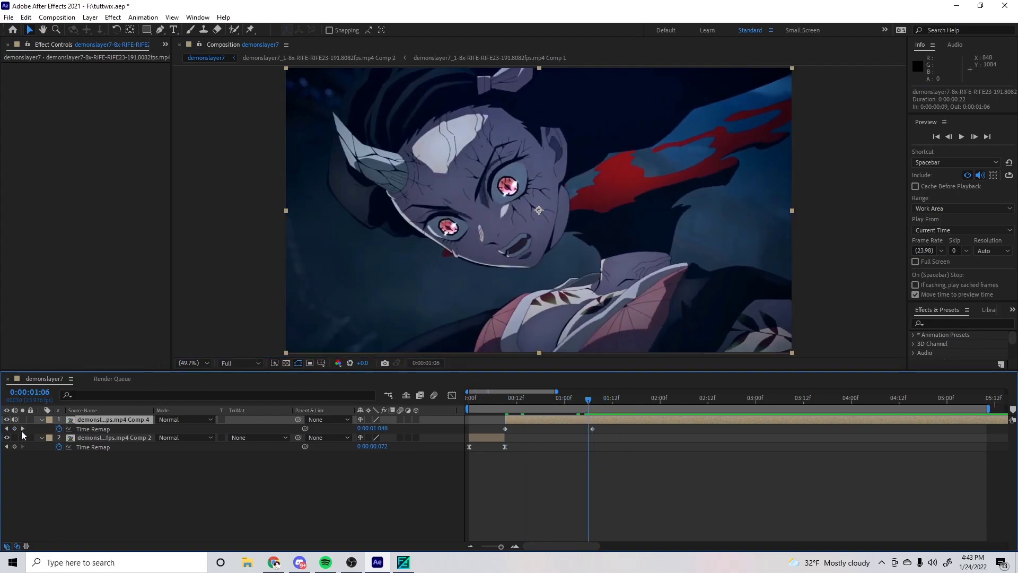
pyautogui.click(592, 429)
pyautogui.hotkey('ctrl', 'shift', 'd')
pyautogui.press('Delete')
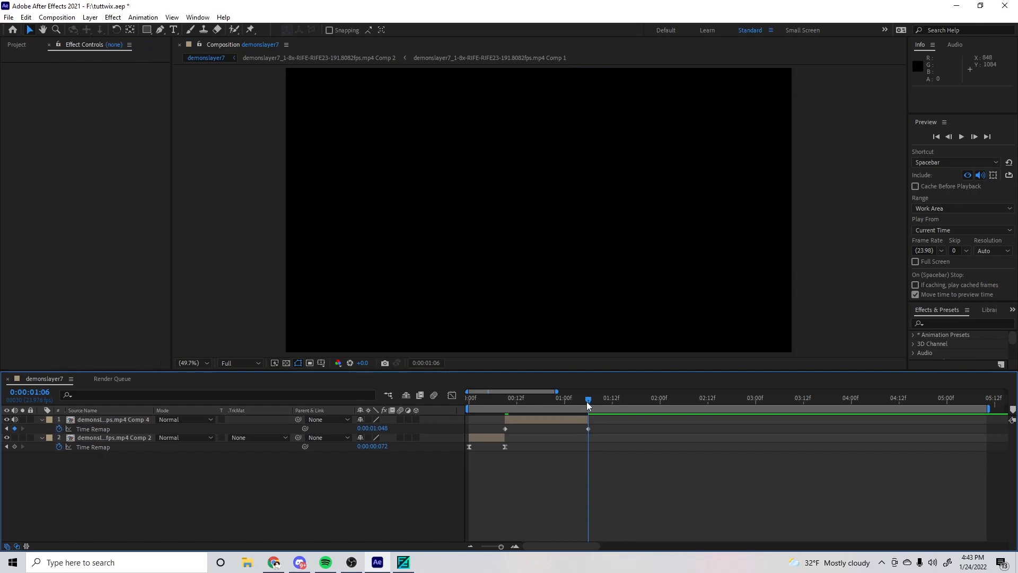
# Step: Apply Easy Ease to Comp 4's time-remap keyframes and shape their value curve to rise steeply first and flatten towards the end
pyautogui.moveTo(586, 402); pyautogui.dragTo(524, 400)
pyautogui.moveTo(608, 427); pyautogui.dragTo(498, 434)
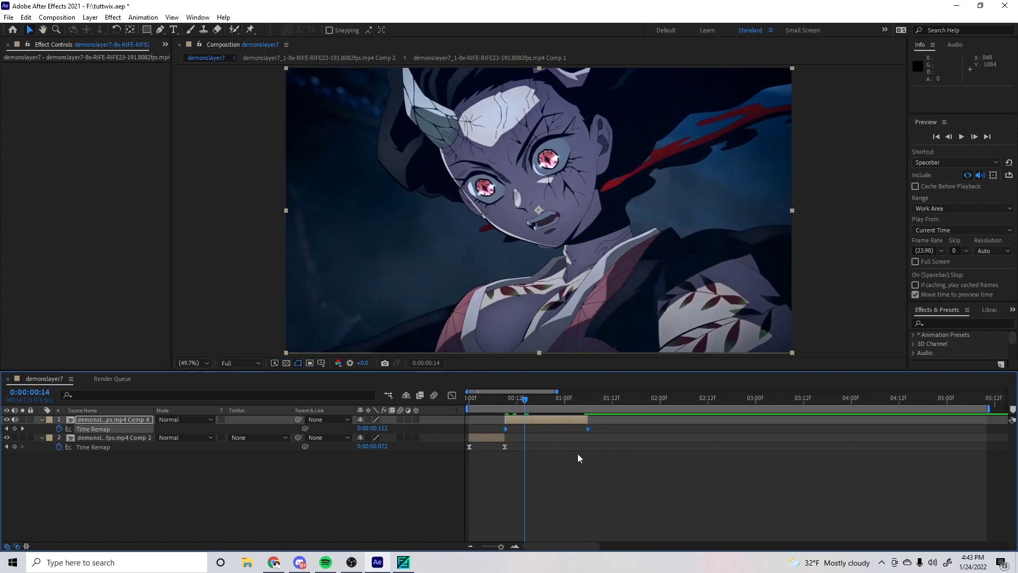
pyautogui.press('F9')
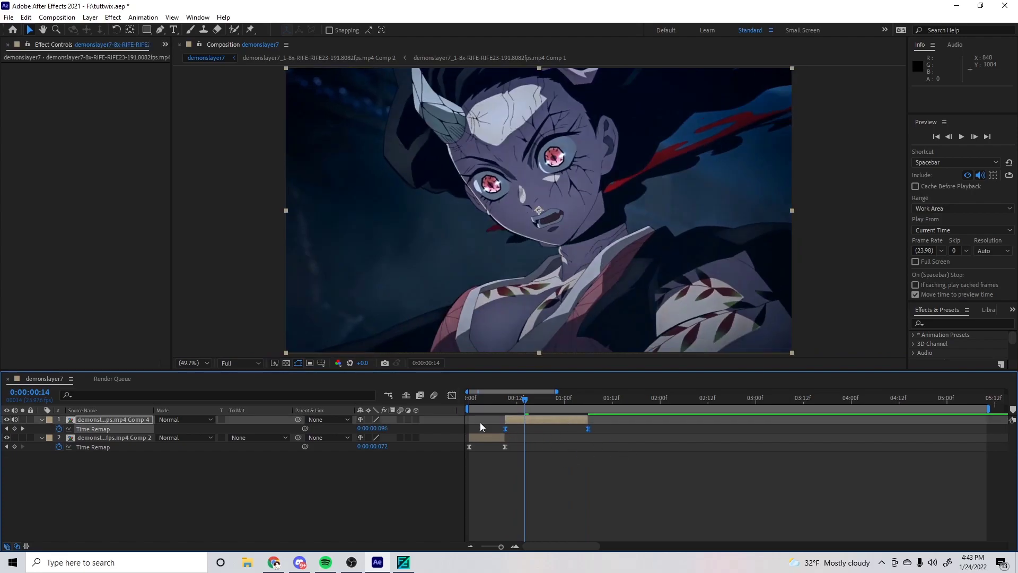
pyautogui.click(452, 395)
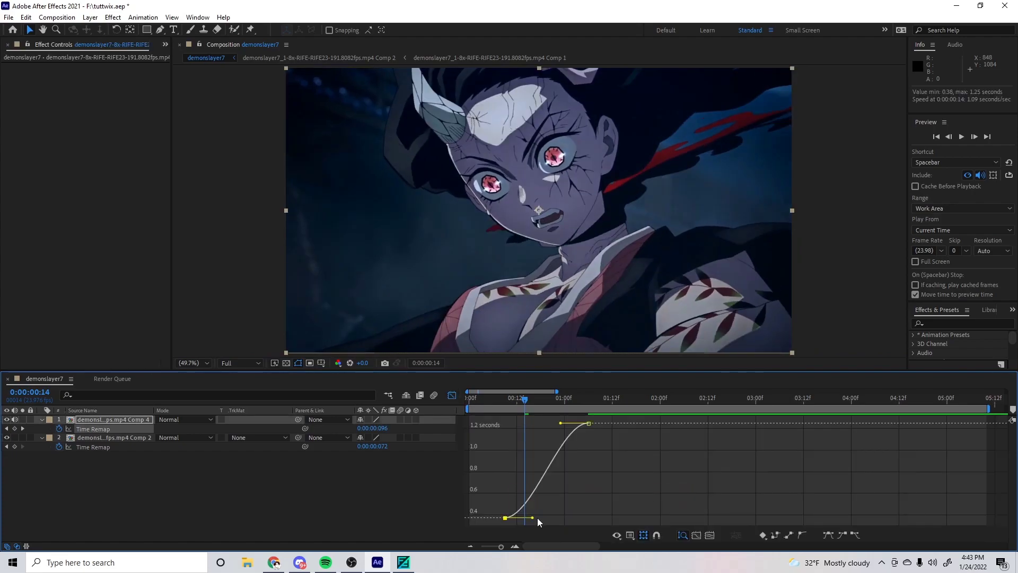
pyautogui.moveTo(536, 465); pyautogui.dragTo(512, 444)
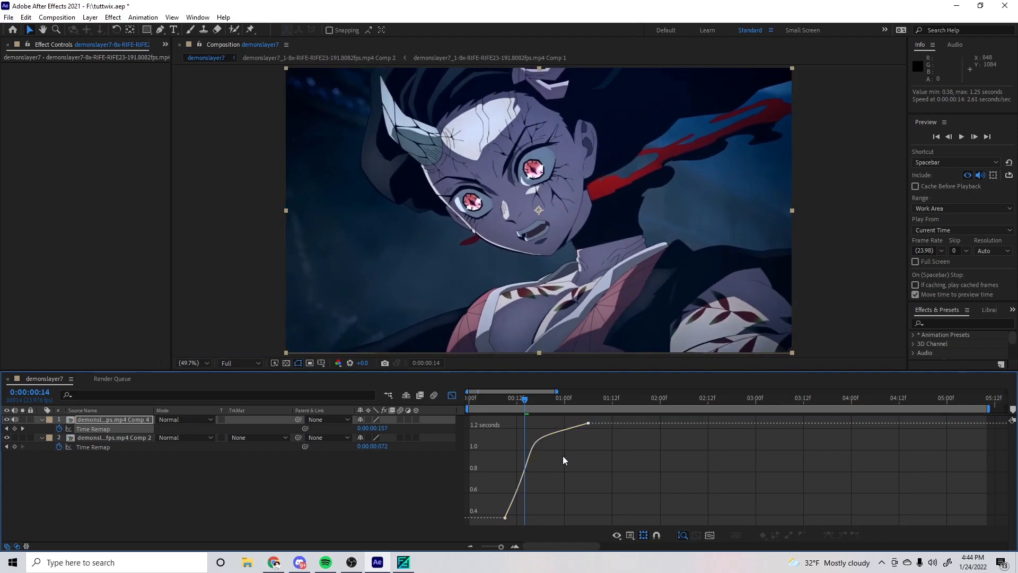
# Step: Set the preview resolution to Half and shorten the work area to the end of the Comp 4 layer
pyautogui.moveTo(527, 402); pyautogui.dragTo(513, 404)
pyautogui.click(240, 362)
pyautogui.click(243, 398)
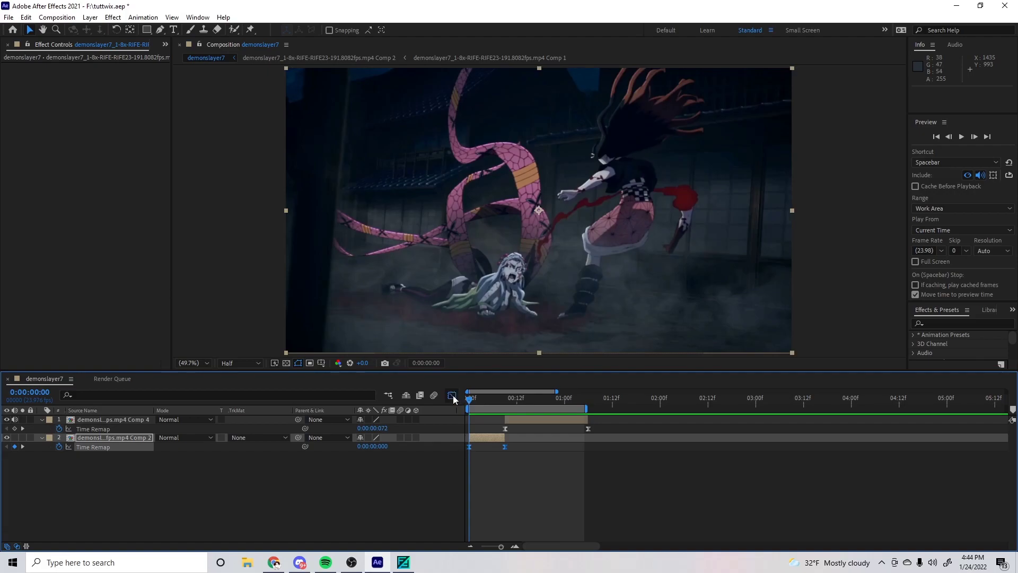
# Step: Soften the Comp 2 layer's time-remap curve in the Graph Editor by shortening the handles of both keyframes
pyautogui.click(452, 395)
pyautogui.click(506, 424)
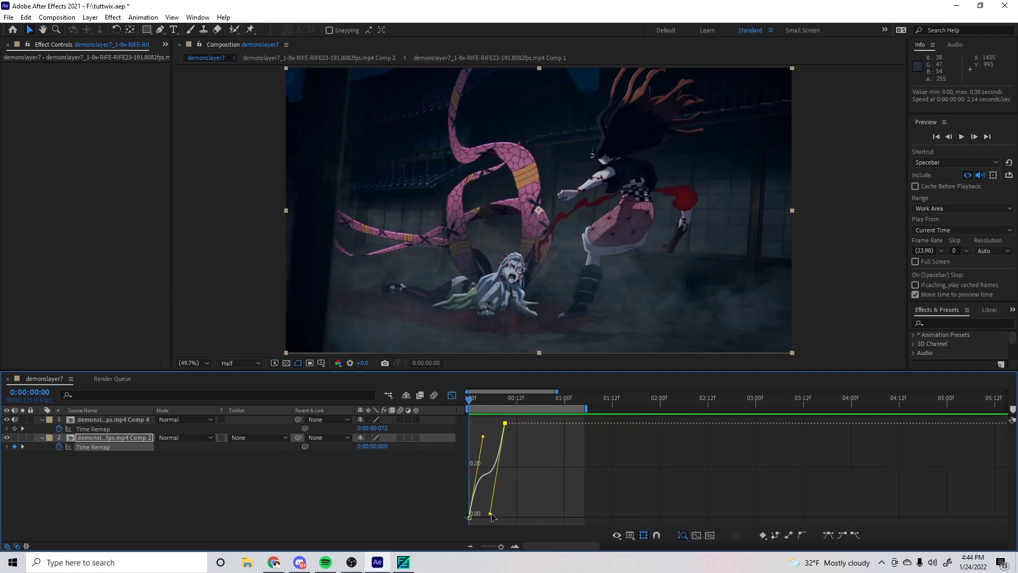
pyautogui.moveTo(496, 509)
pyautogui.mouseDown()
pyautogui.moveTo(488, 479)
pyautogui.moveTo(499, 491)
pyautogui.mouseUp()
pyautogui.moveTo(483, 437); pyautogui.dragTo(481, 457)
# Step: Play back both clips from the first frame to check the speed ramps, and return to the layer bar view
pyautogui.press('space')
pyautogui.press('space')
pyautogui.click(473, 399)
pyautogui.press('space')
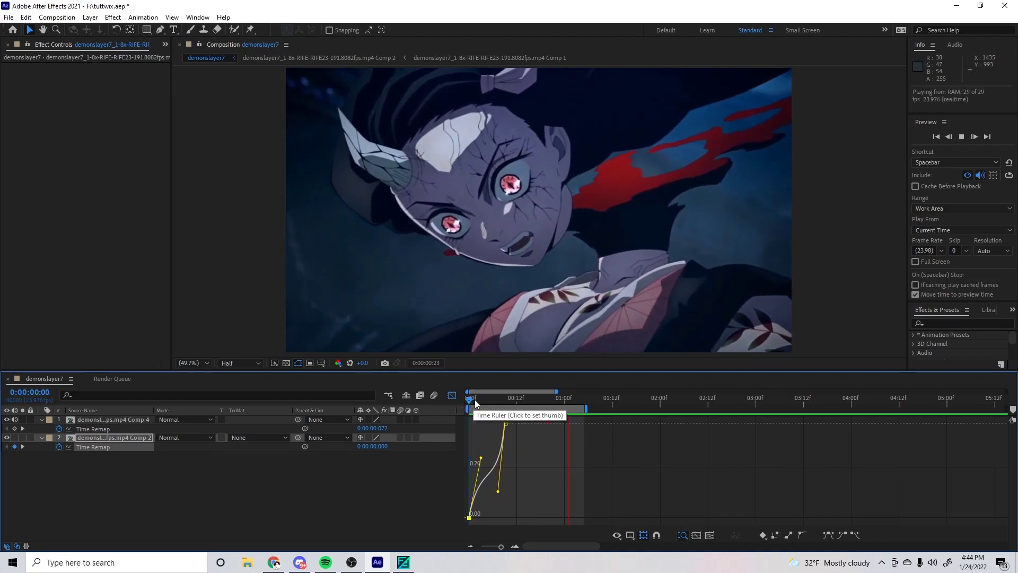
pyautogui.hotkey('shift', 'F3')
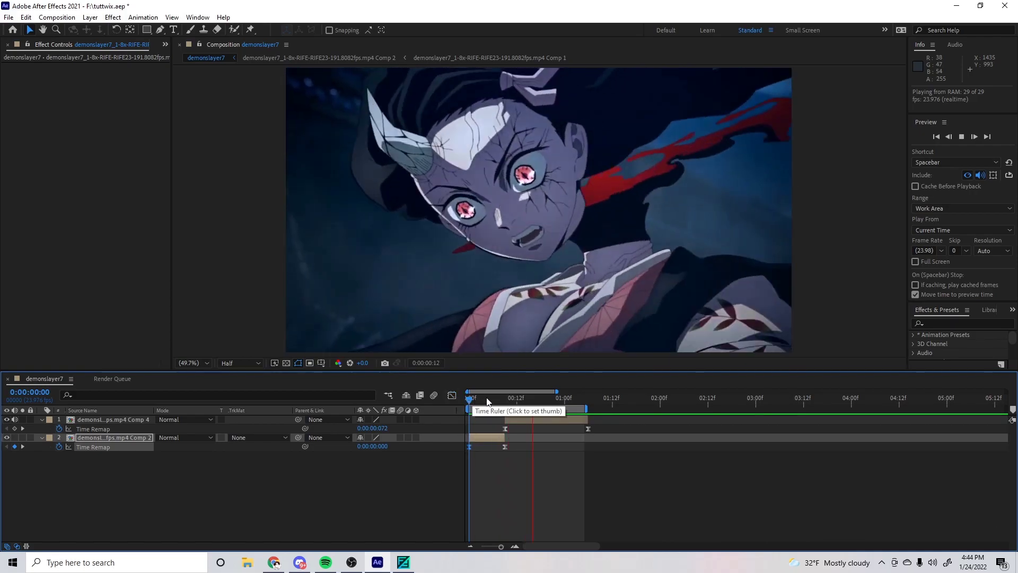